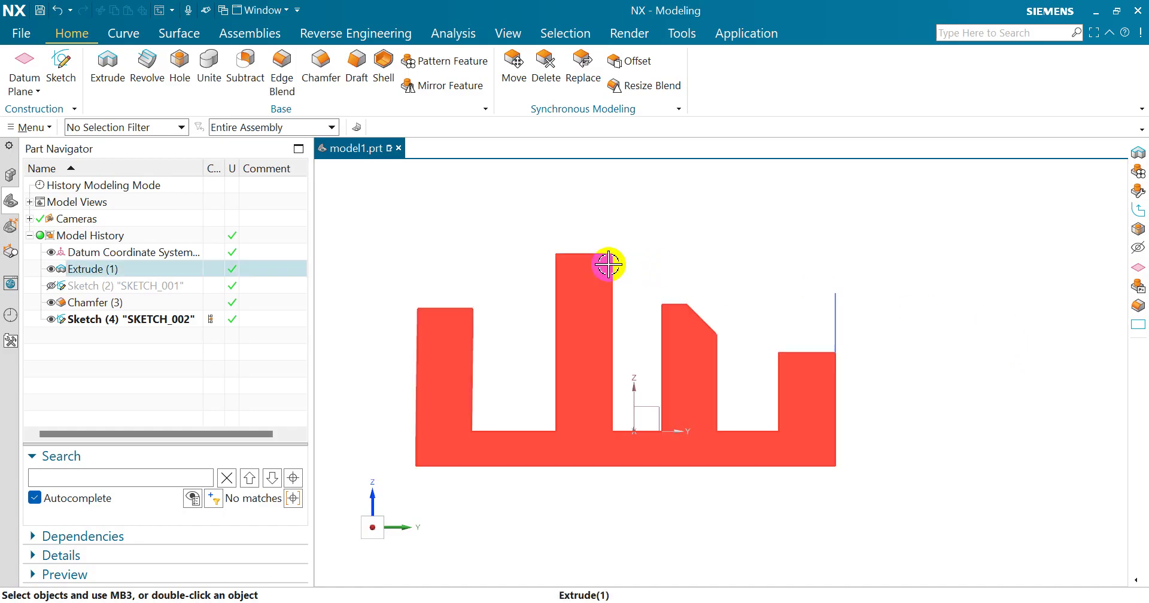
middle_drag(951, 285, 896, 321)
scroll(815, 316, down, 1)
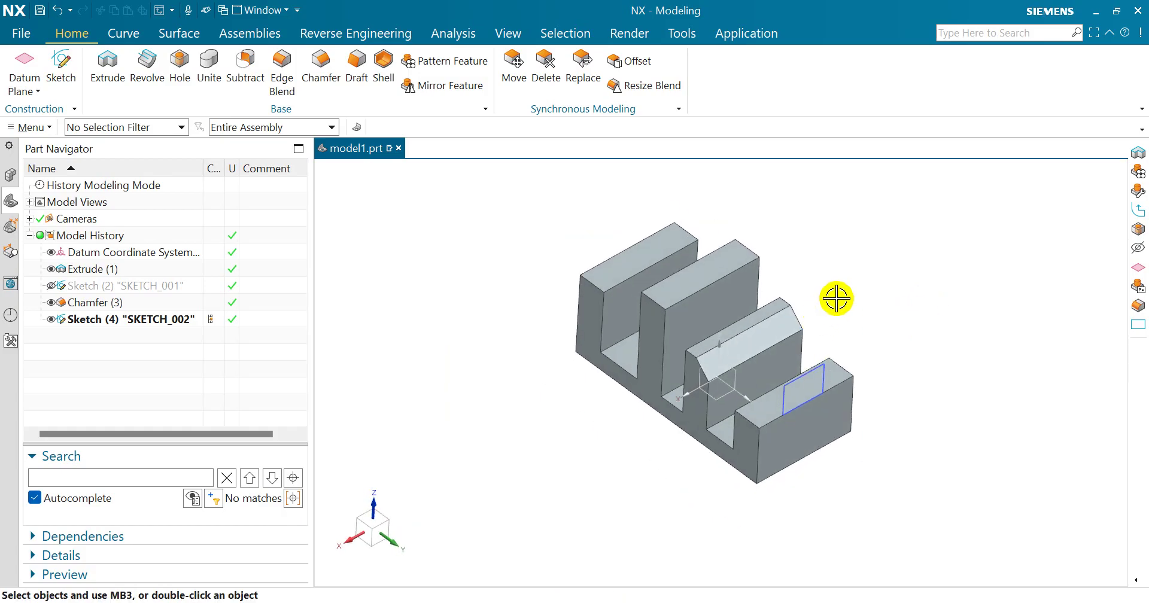
scroll(886, 273, up, 1)
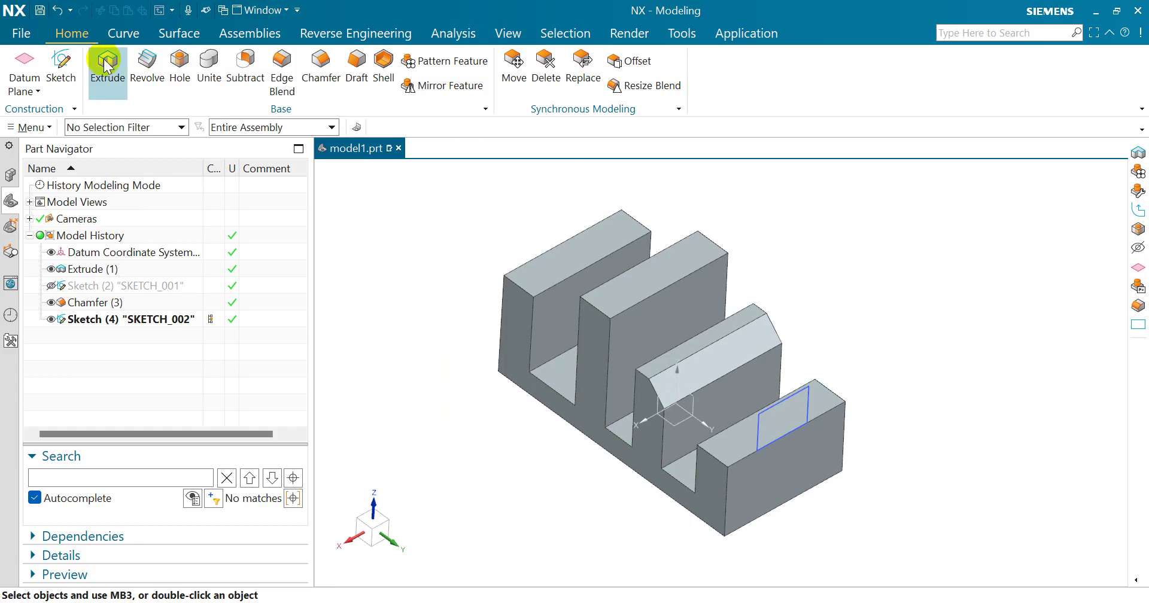
click(30, 127)
mouse_move(52, 193)
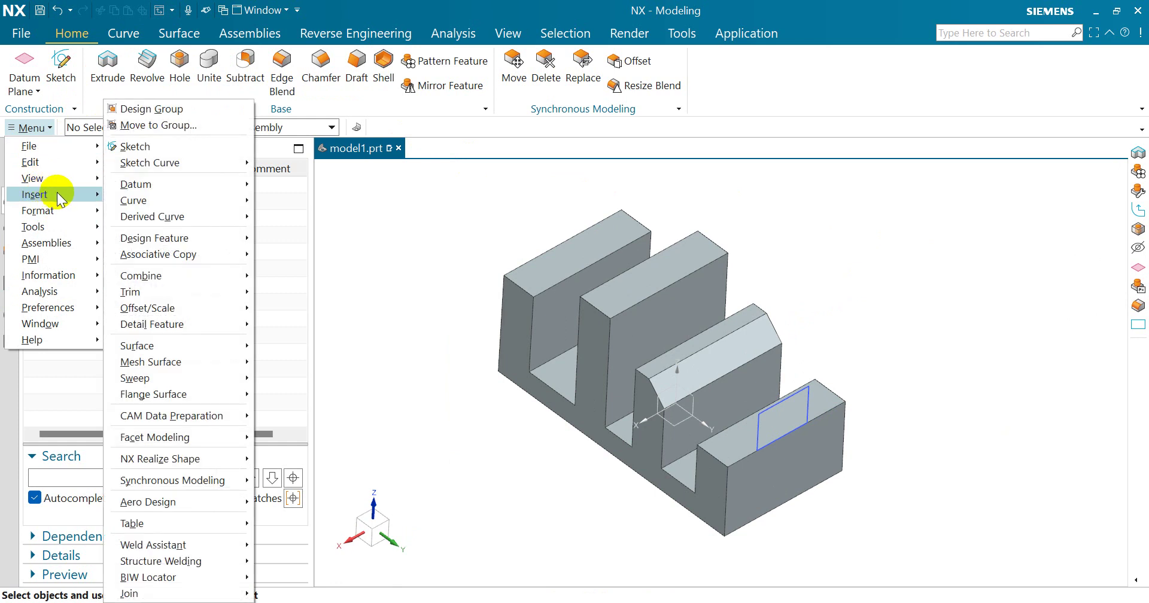
mouse_move(187, 241)
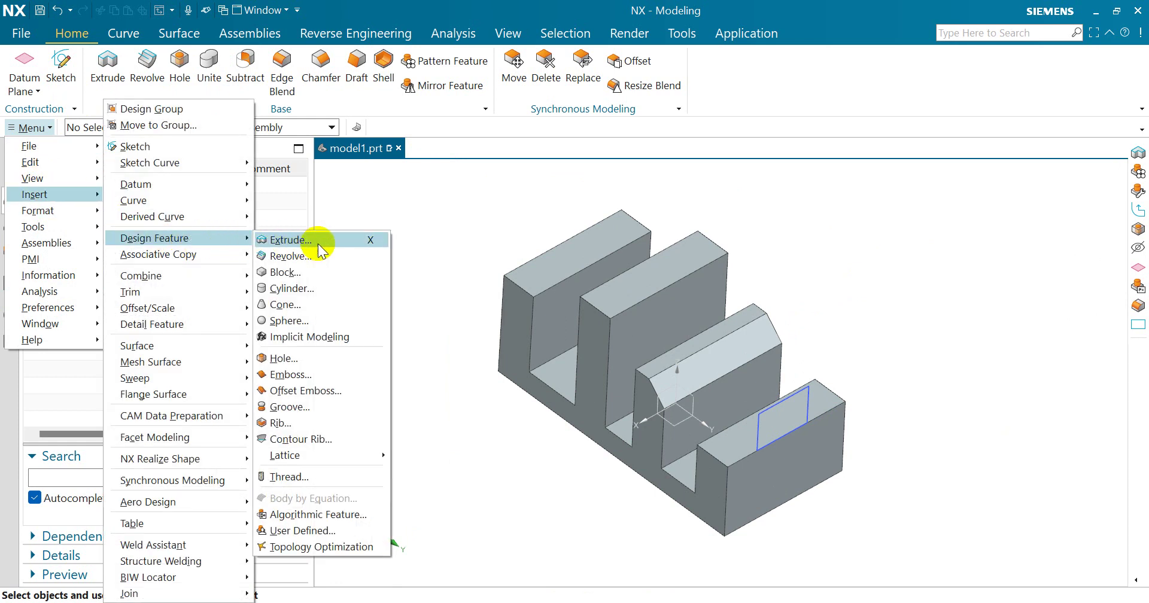
click(66, 365)
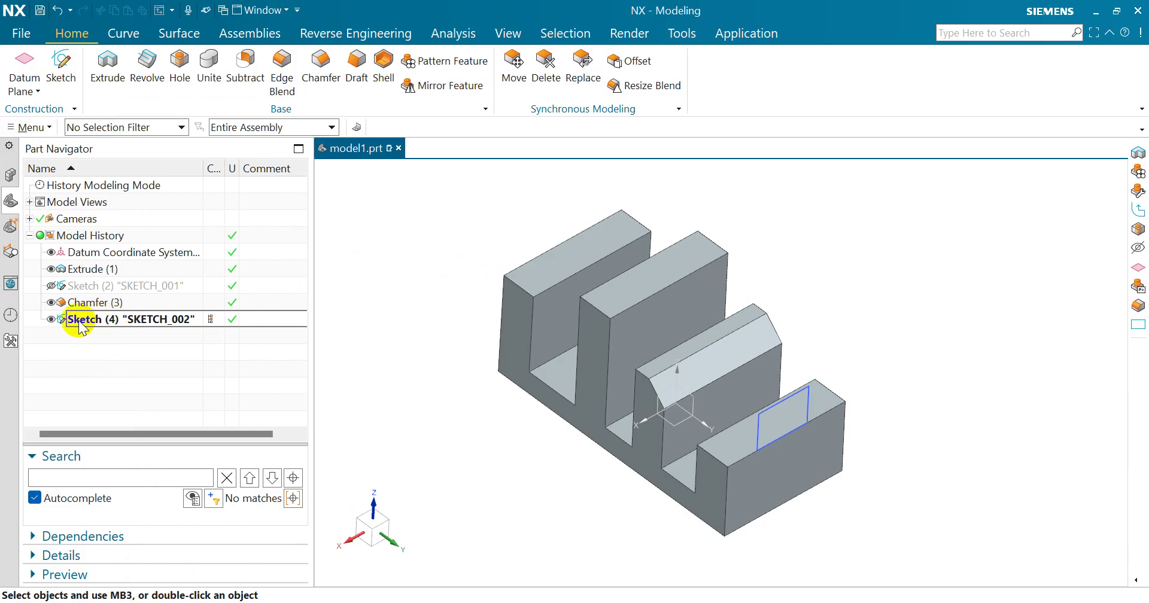
Start an extrusion of the rectangular sketch SKETCH_002 with an end distance of 50 mm.
right_click(111, 327)
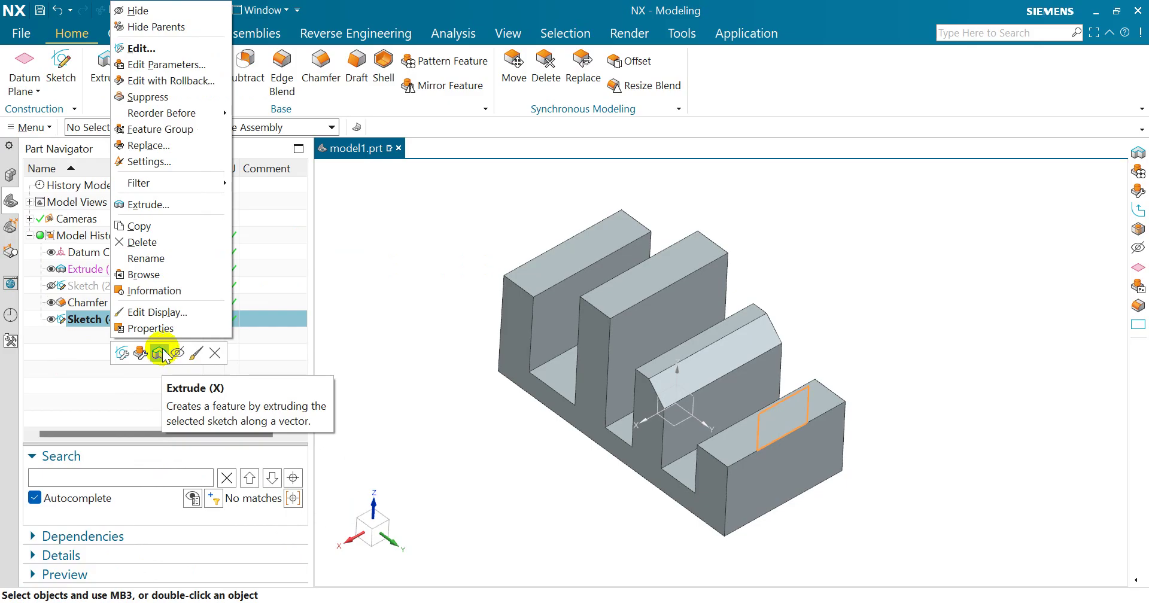
click(165, 205)
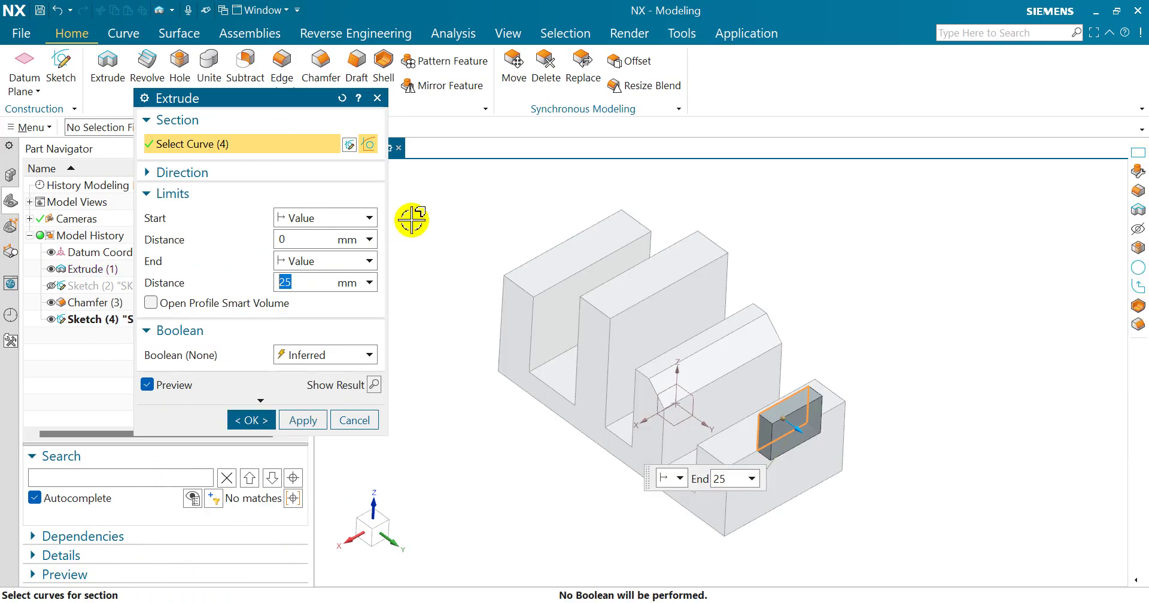
middle_drag(835, 243, 770, 310)
scroll(770, 310, up, 2)
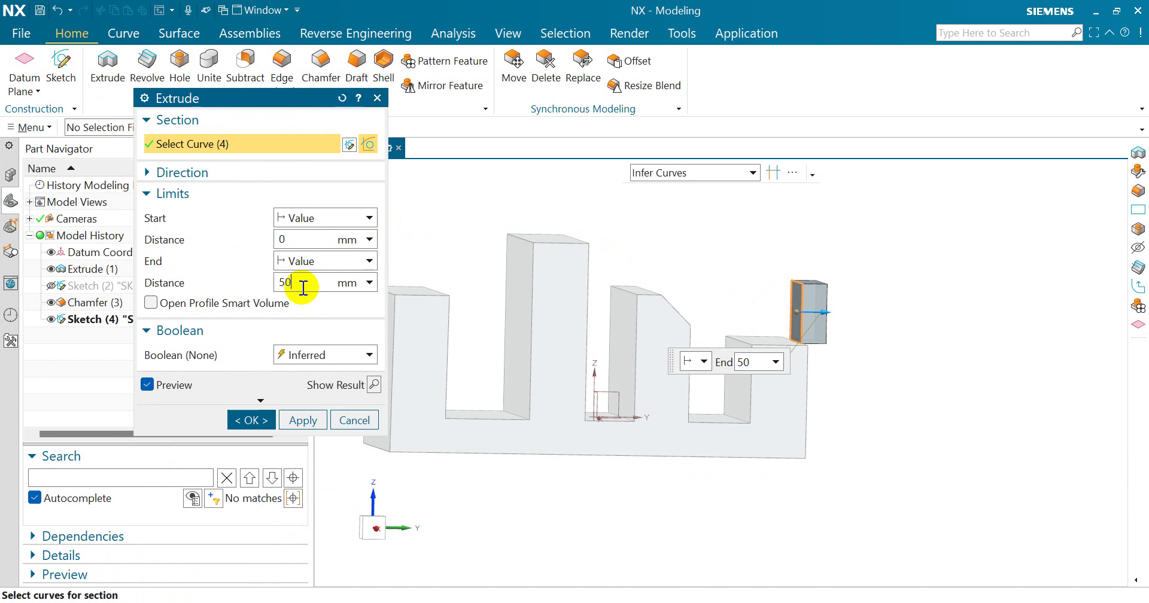
double_click(304, 288)
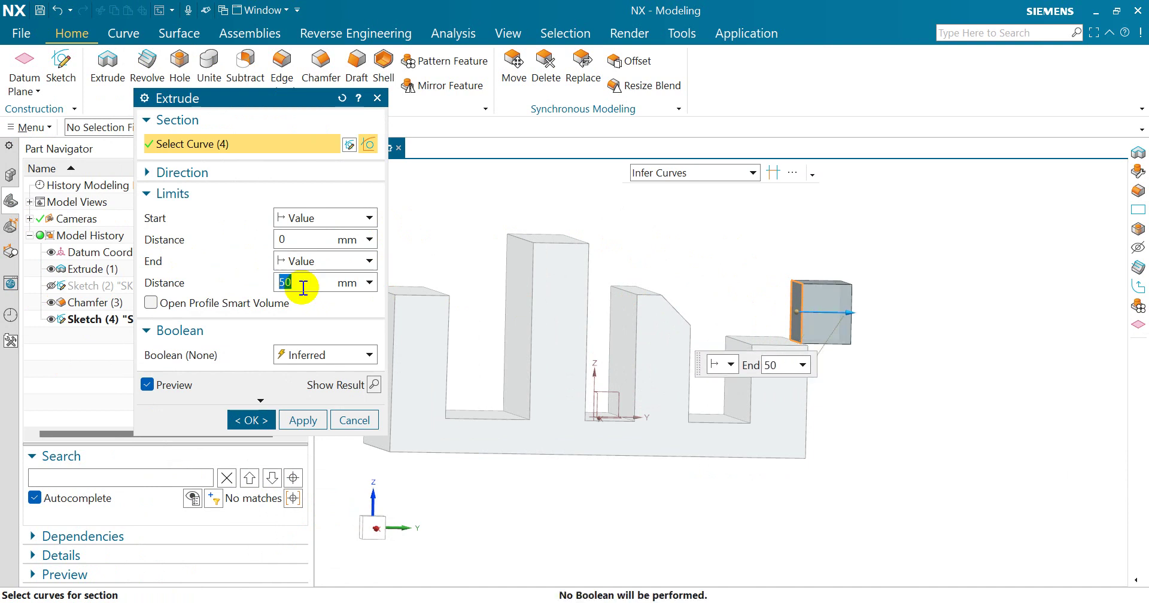
Reverse the extrusion direction so the block extends from the sketch over the existing body.
click(236, 174)
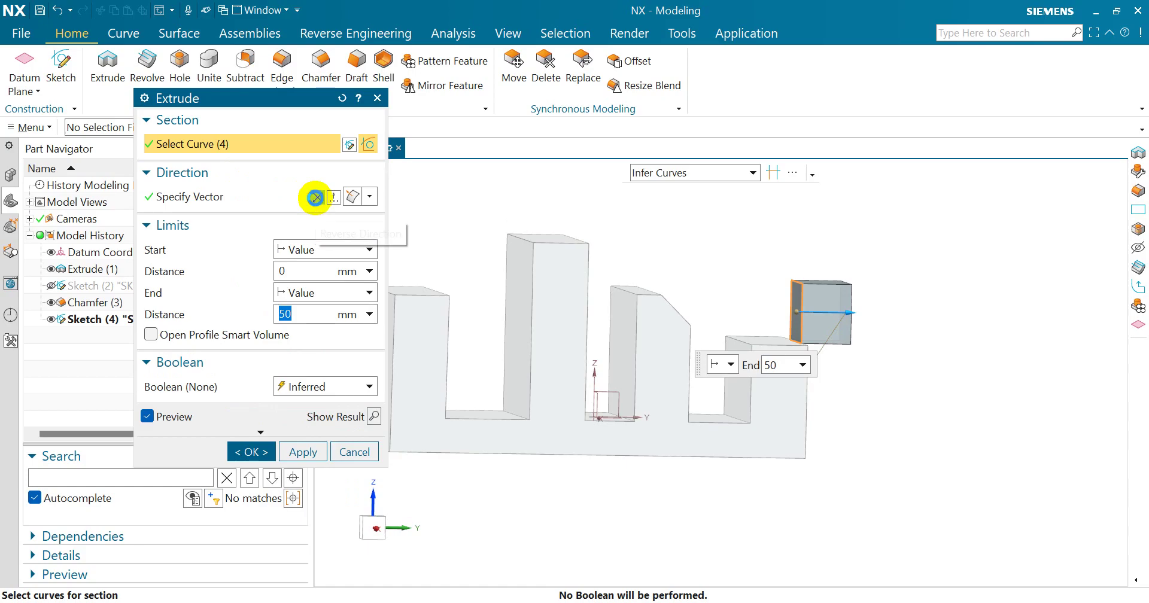
click(318, 197)
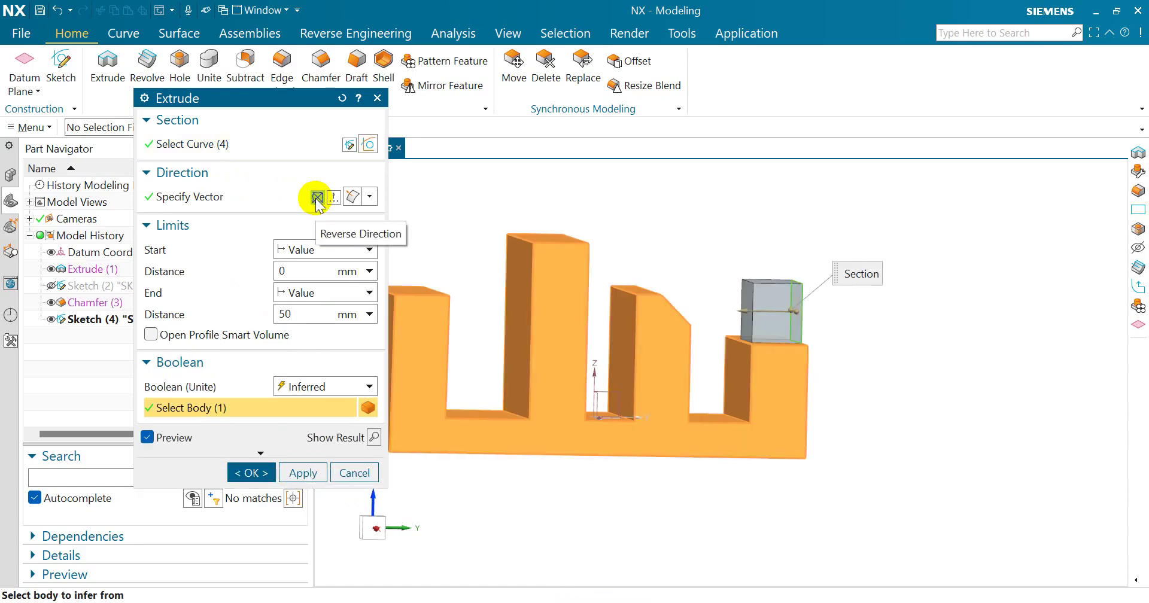
click(317, 197)
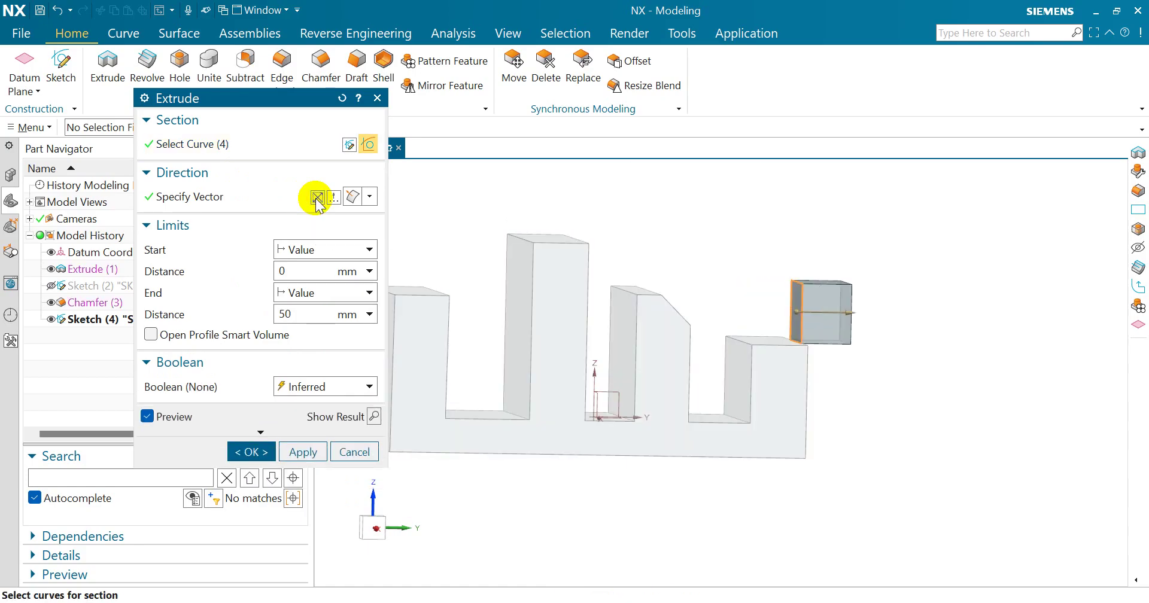
click(317, 197)
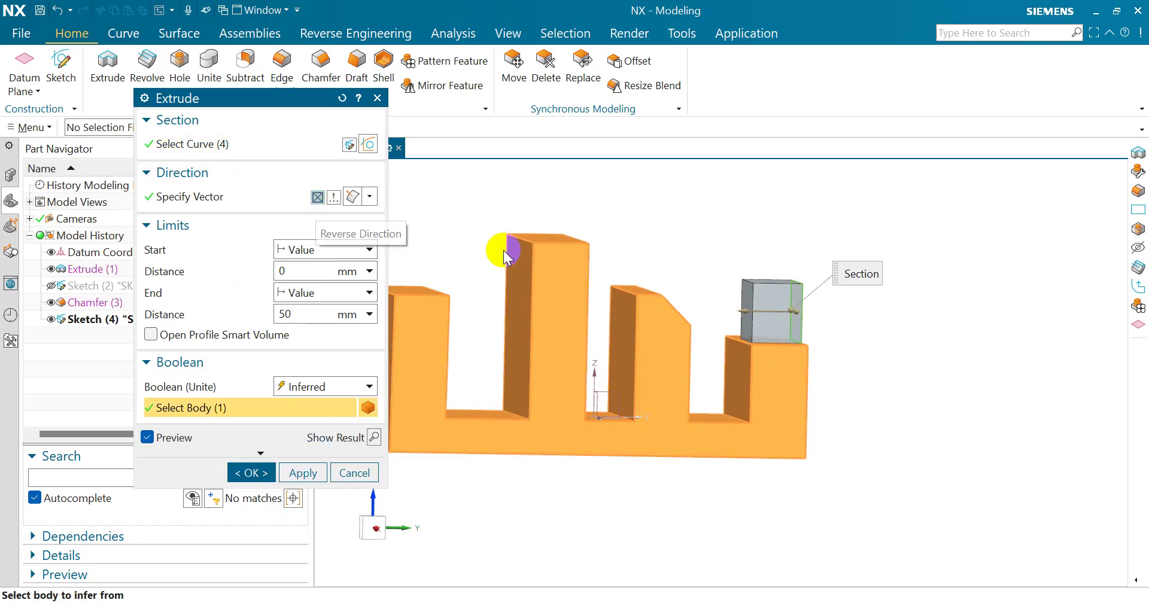
middle_drag(890, 355, 718, 277)
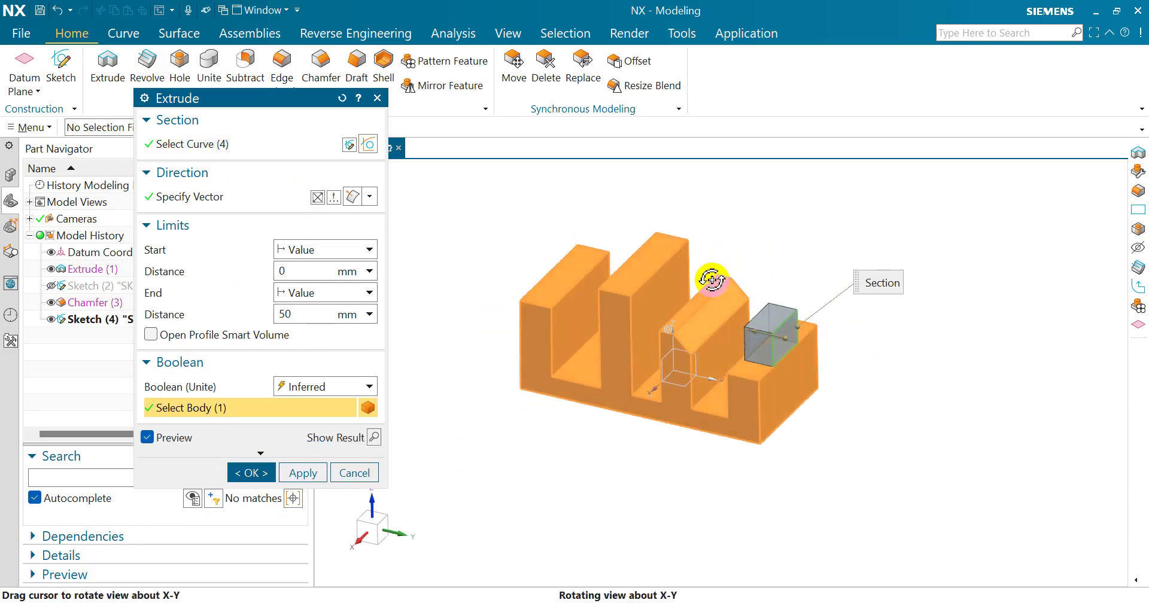
scroll(727, 303, up, 1)
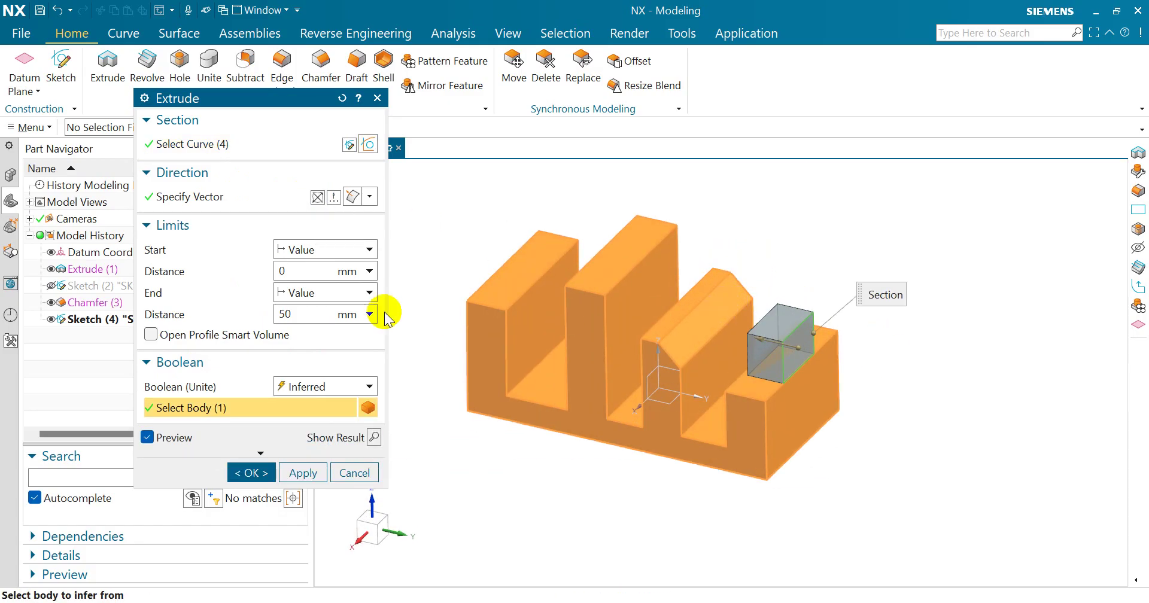
Try a start distance of 20 mm for the extrusion and reset it to 0 mm.
click(297, 270)
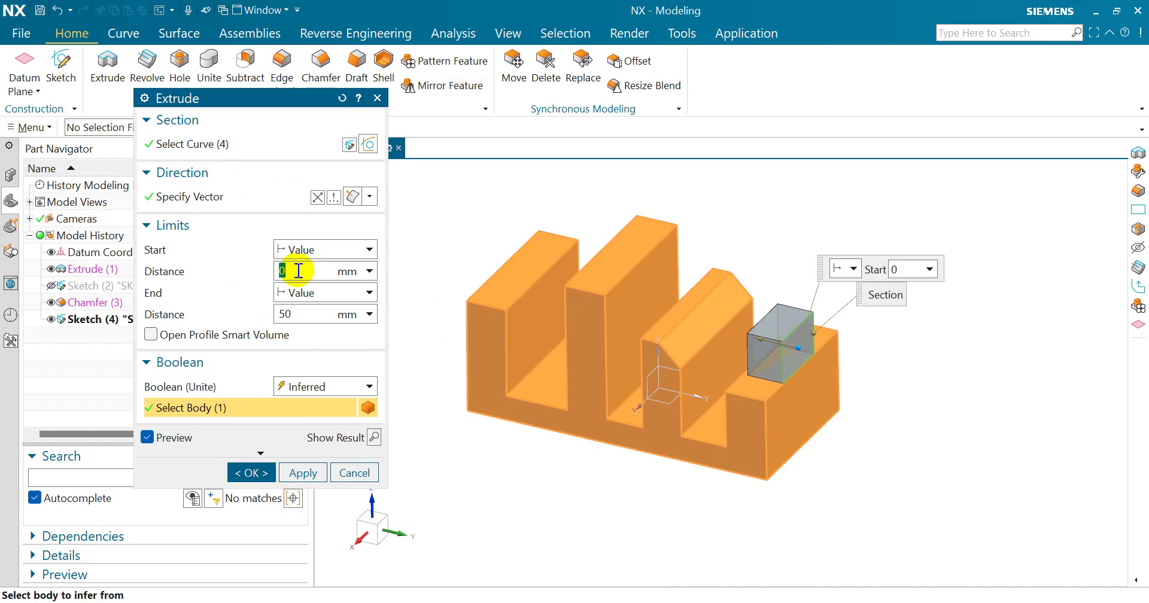
key(Return)
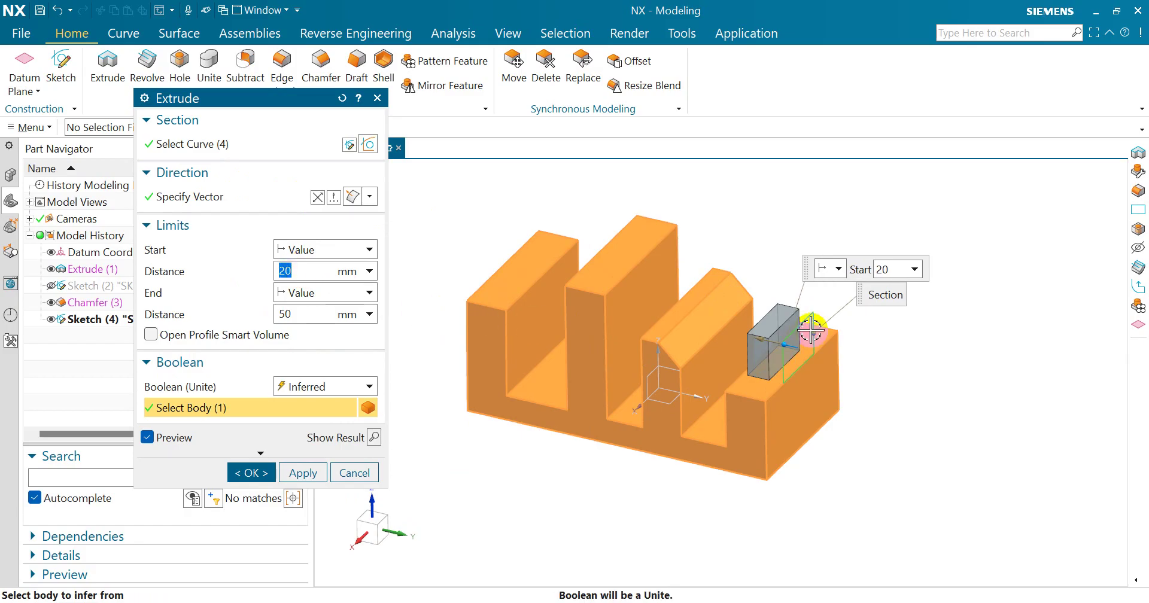
scroll(736, 411, up, 3)
scroll(688, 408, down, 3)
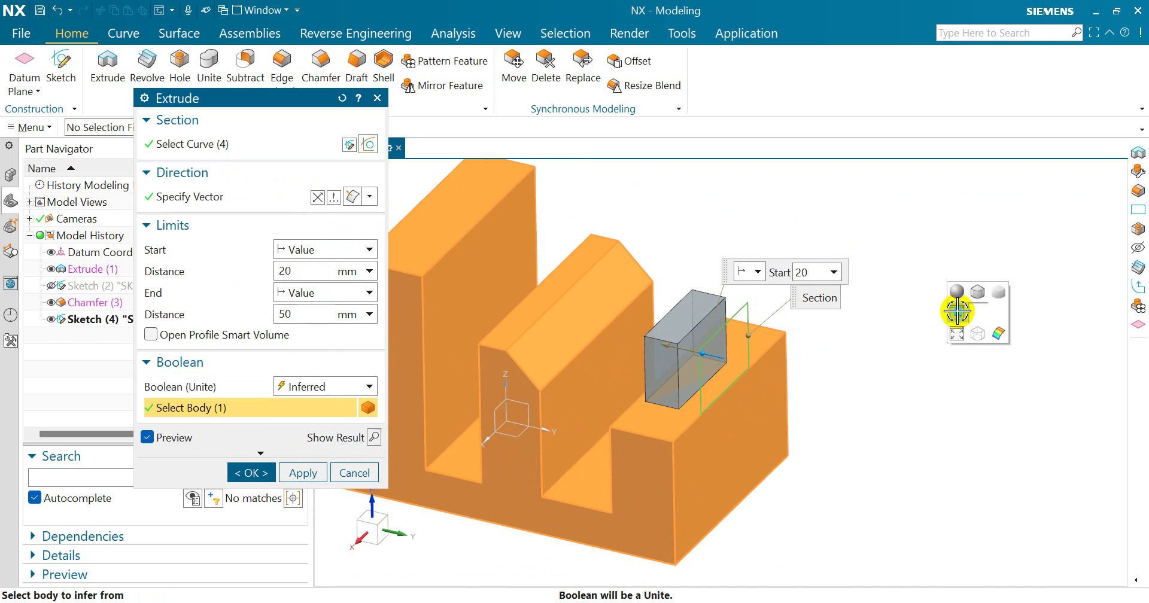
middle_drag(958, 307, 957, 311)
key(ctrl+alt+r)
scroll(778, 308, up, 2)
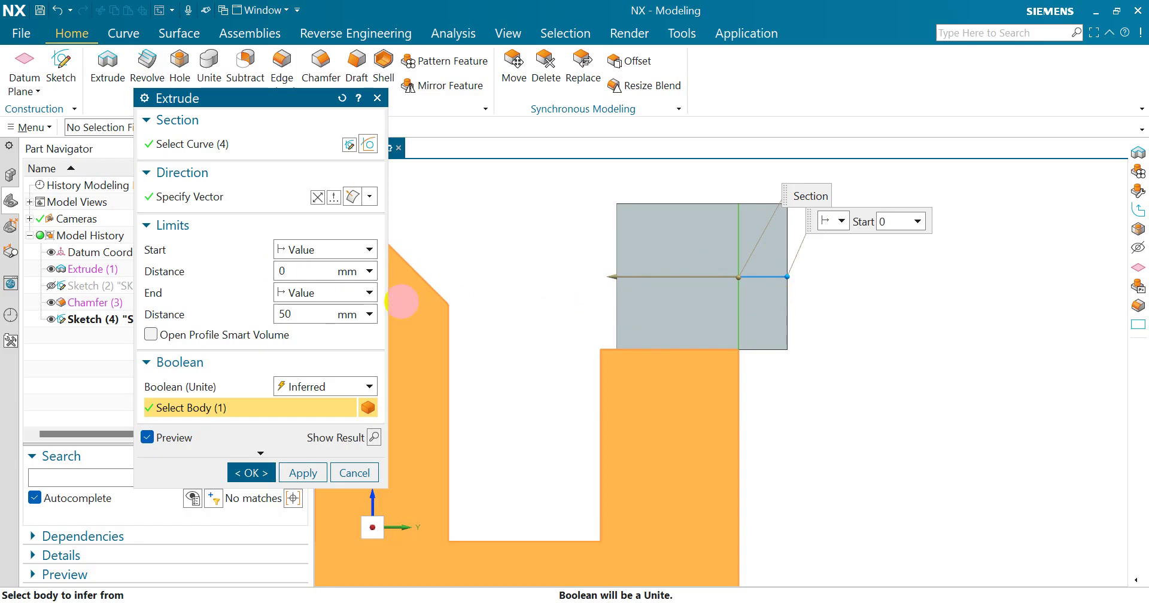
key(Return)
scroll(952, 303, up, 2)
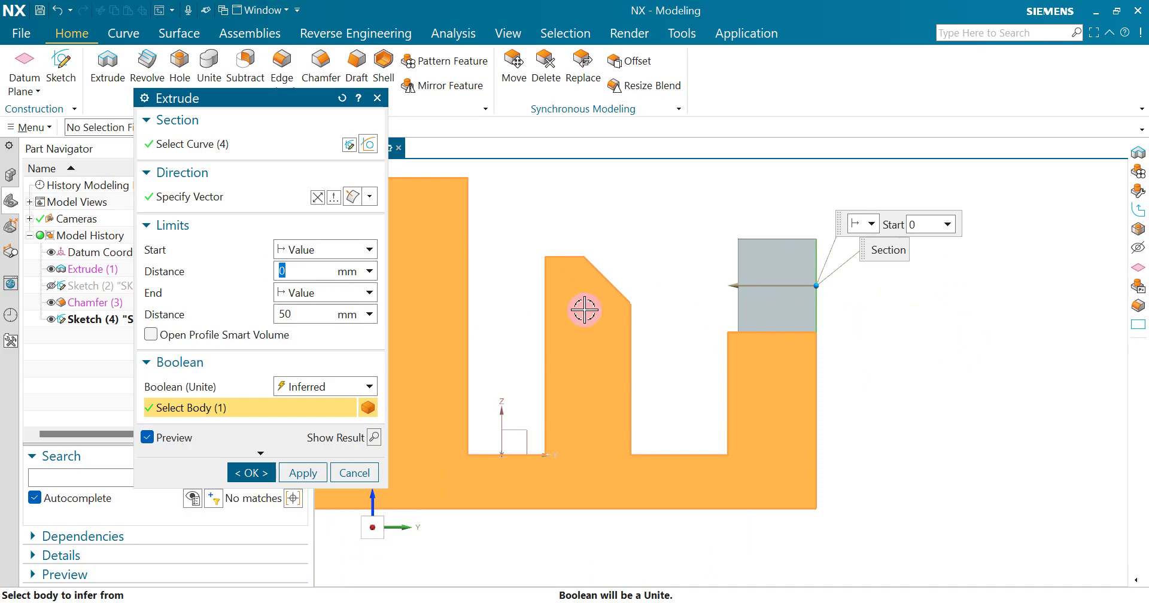
Try the Symmetric Value limit with a 50 mm width to extrude the section equally to both sides.
click(320, 292)
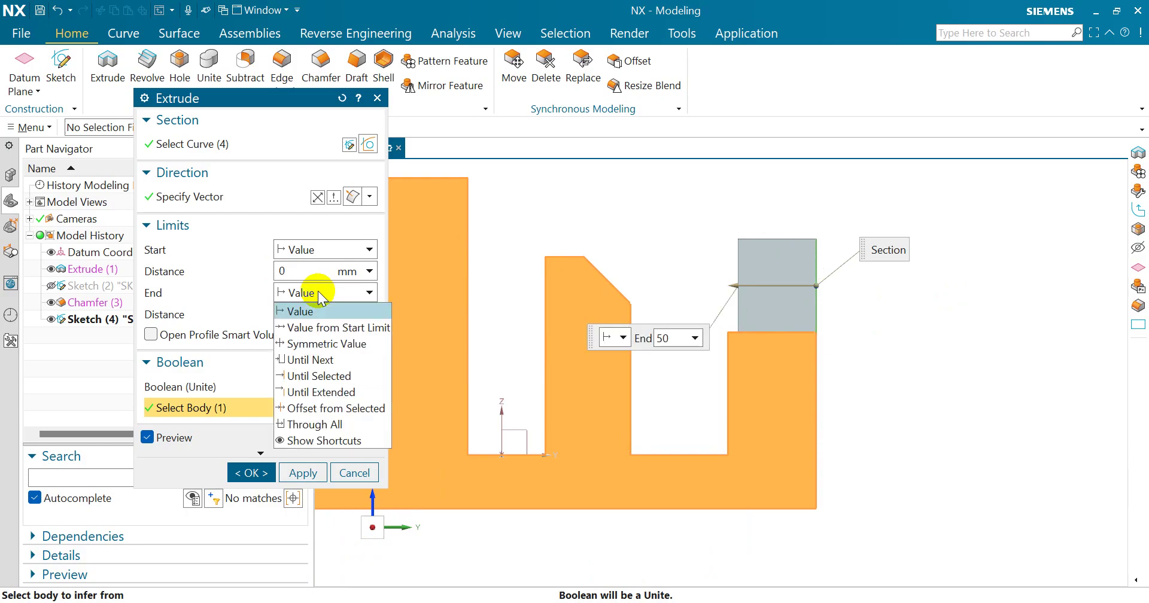
click(361, 344)
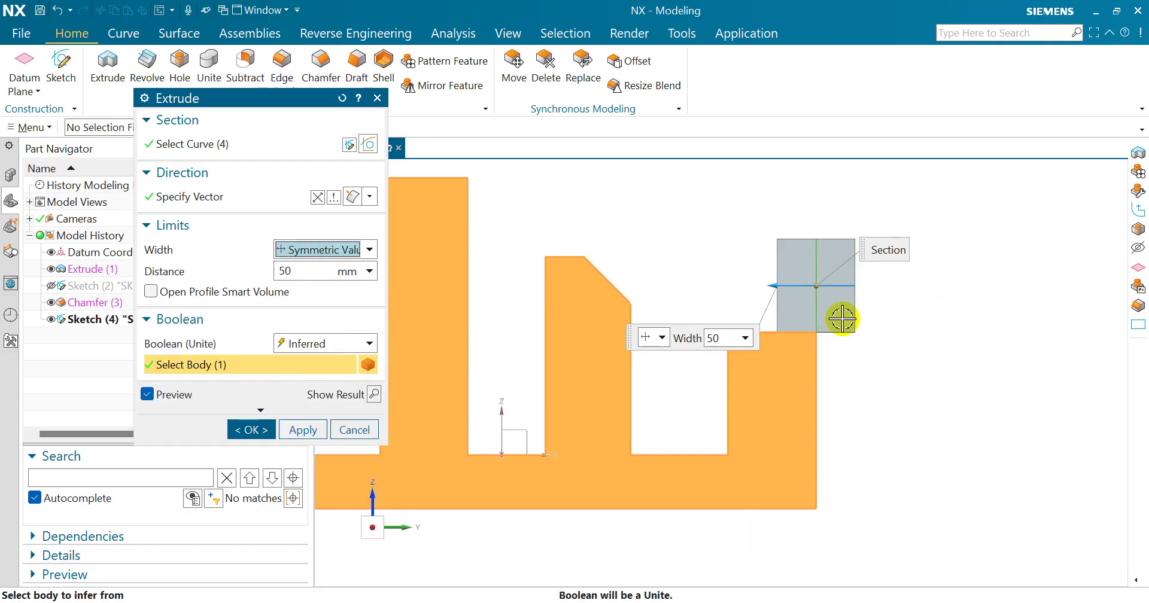
scroll(842, 319, up, 3)
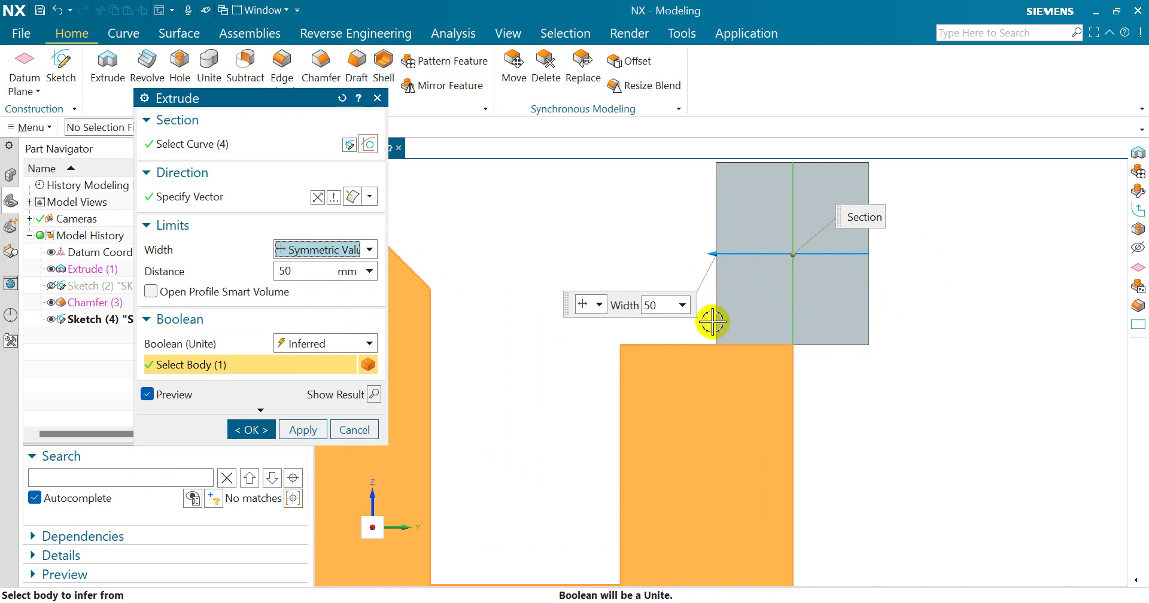
scroll(739, 359, down, 3)
scroll(764, 272, up, 3)
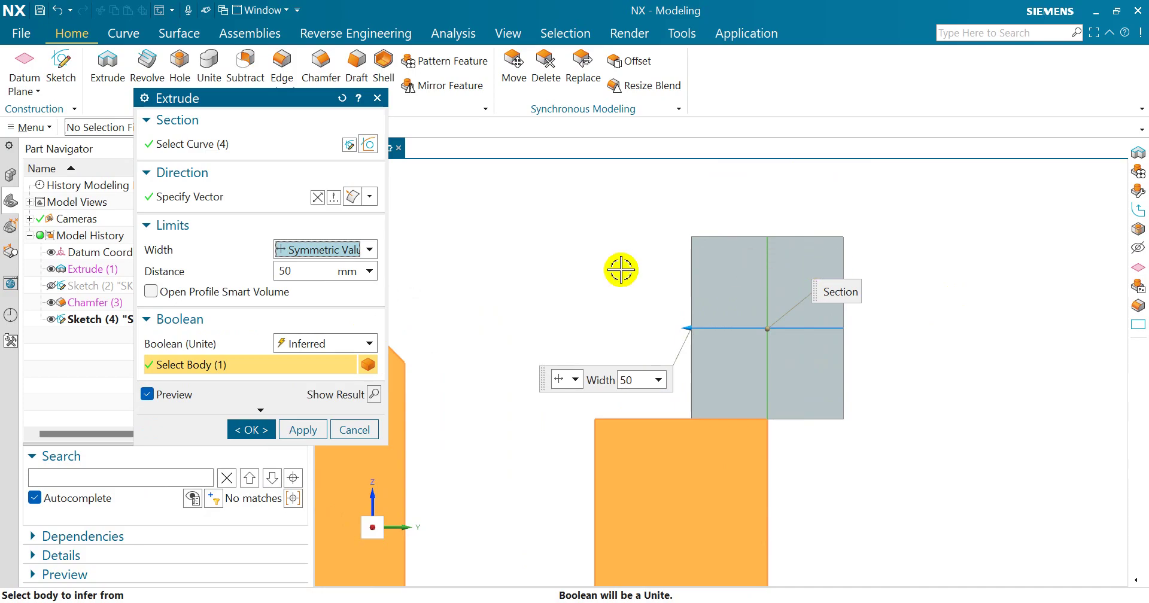
Switch the extrusion limits back to Value and set the start distance to 0 mm.
click(321, 251)
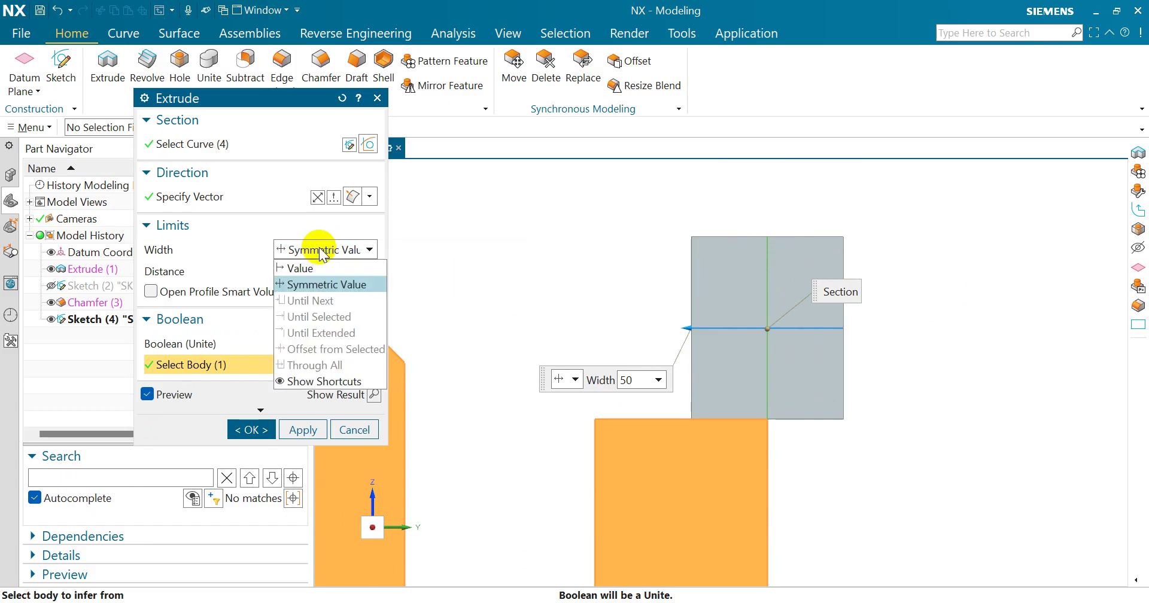
click(318, 264)
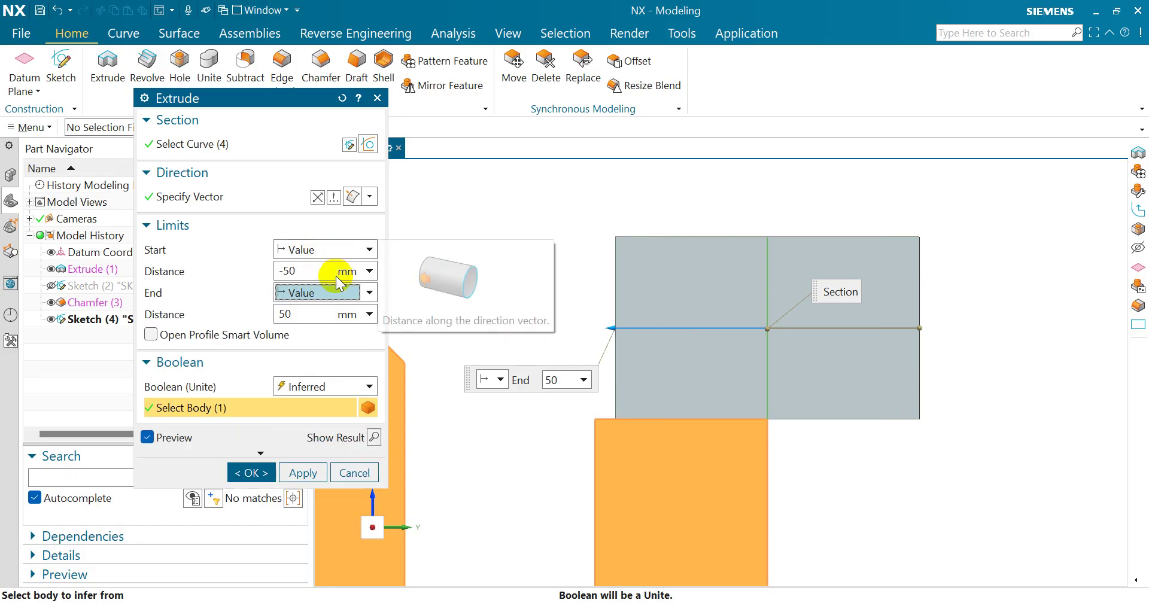
click(319, 266)
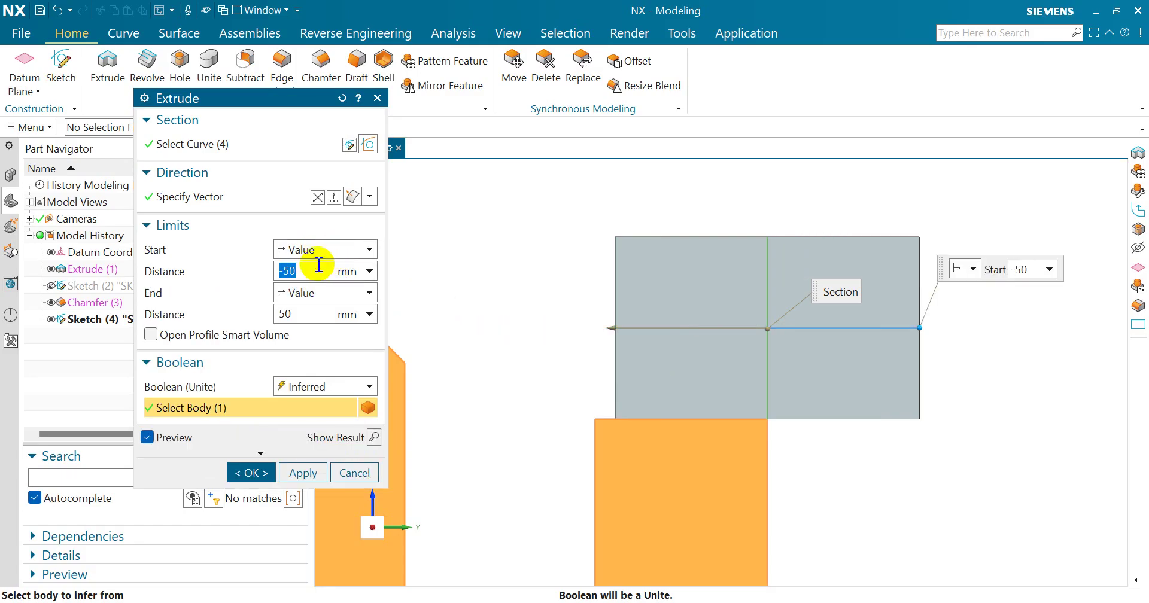
key(Return)
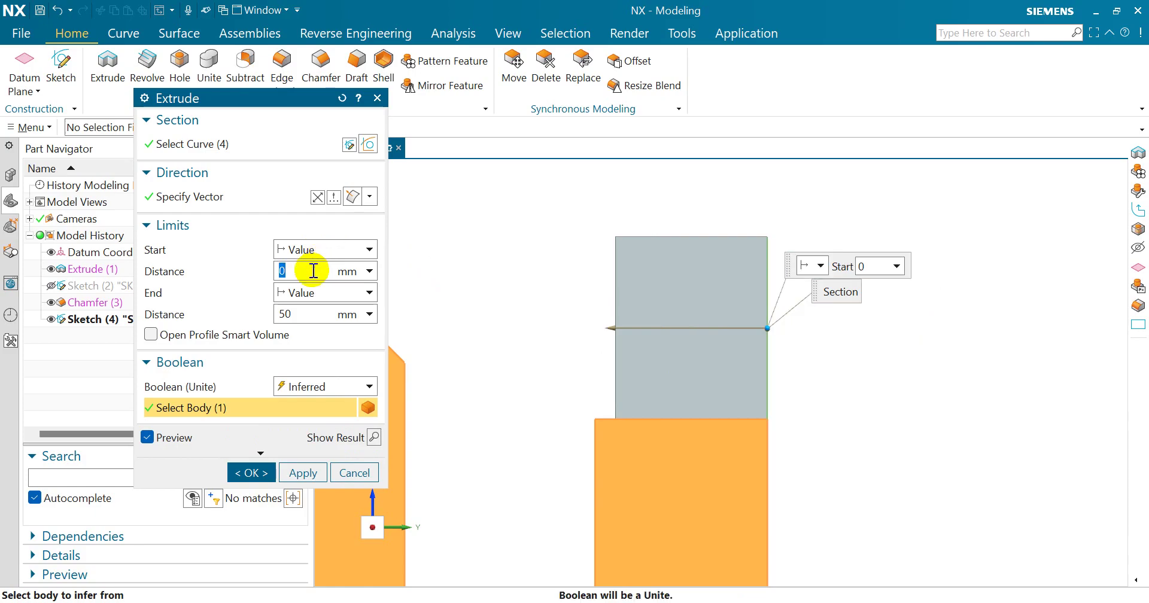
Set the extrusion's end limit to Until Next.
click(308, 296)
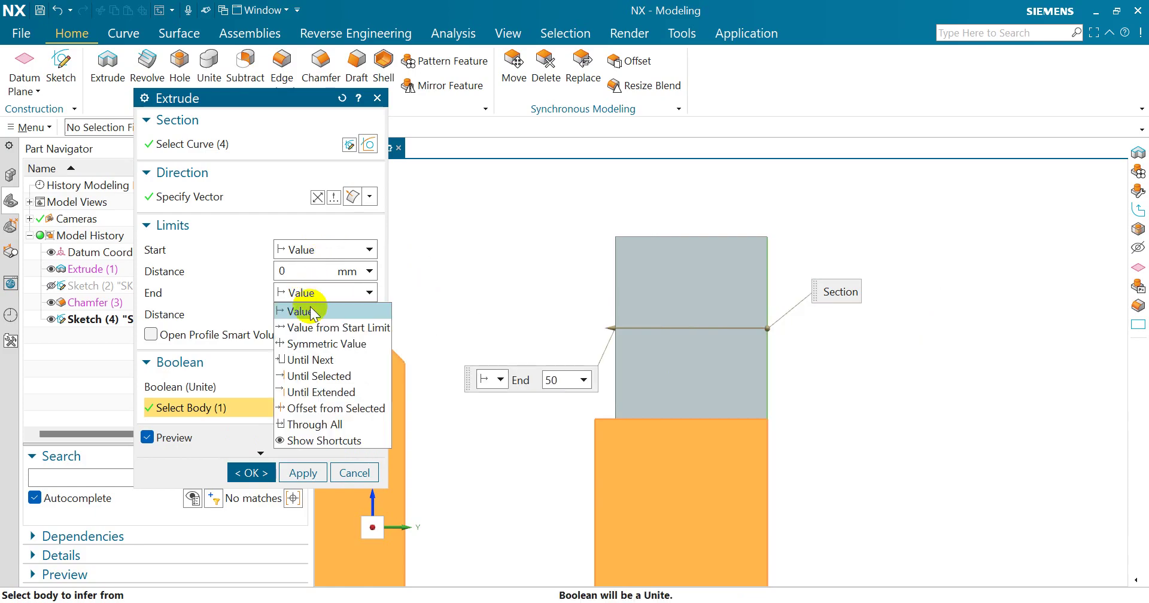
click(323, 362)
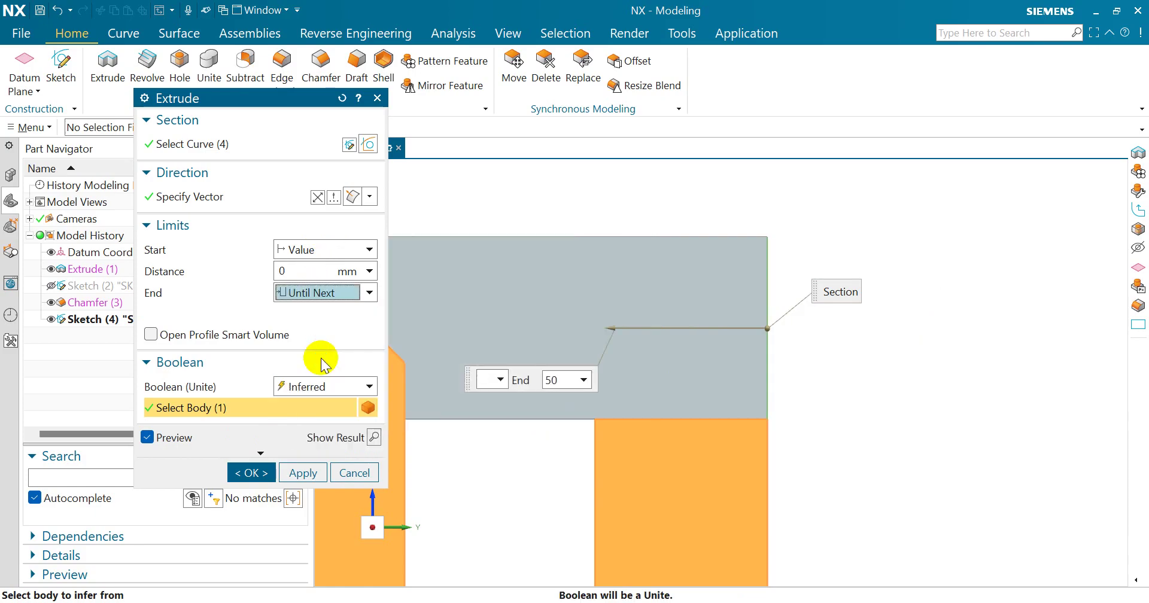
scroll(886, 362, down, 3)
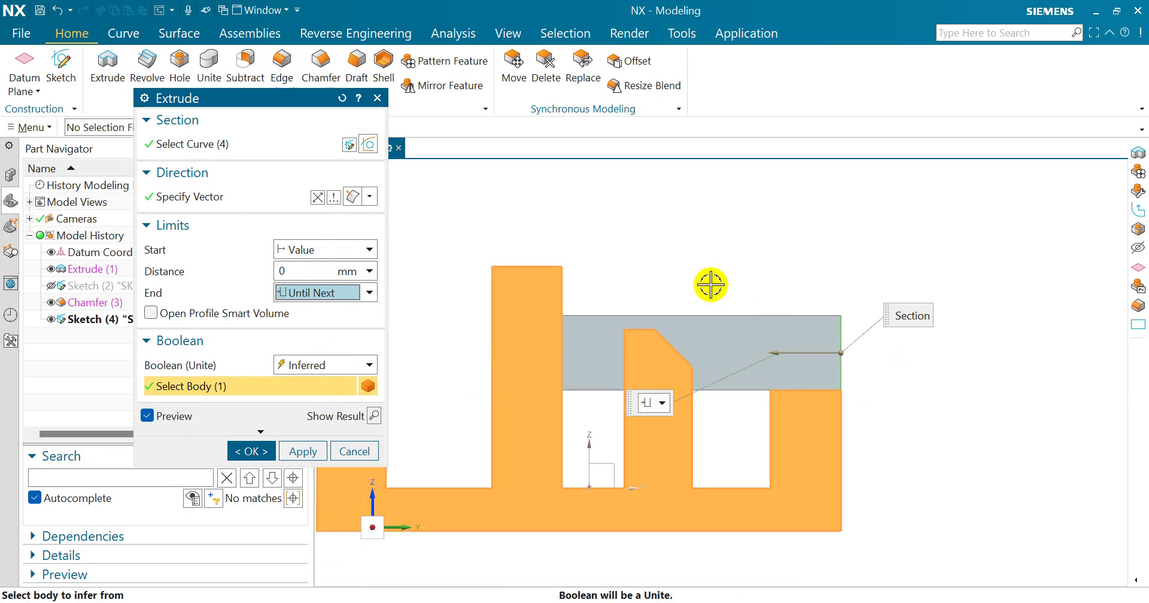
Examine from the side and at an angle where the Until Next extrusion meets the chamfered wall and the tallest wall.
scroll(716, 280, down, 2)
middle_drag(719, 274, 693, 290)
scroll(608, 299, up, 3)
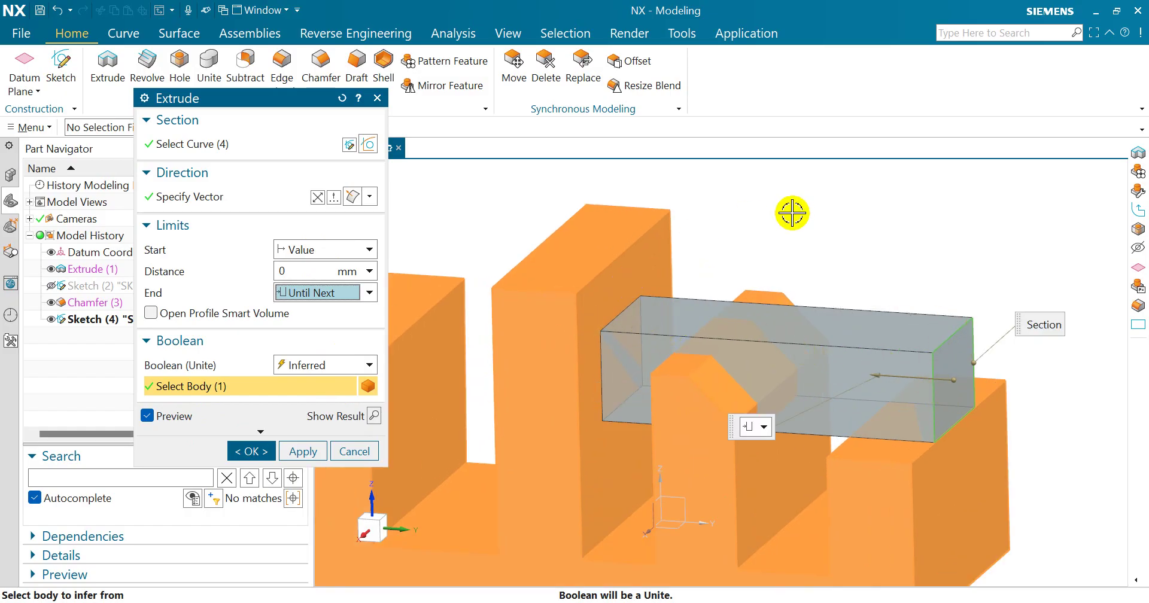
middle_drag(816, 198, 812, 208)
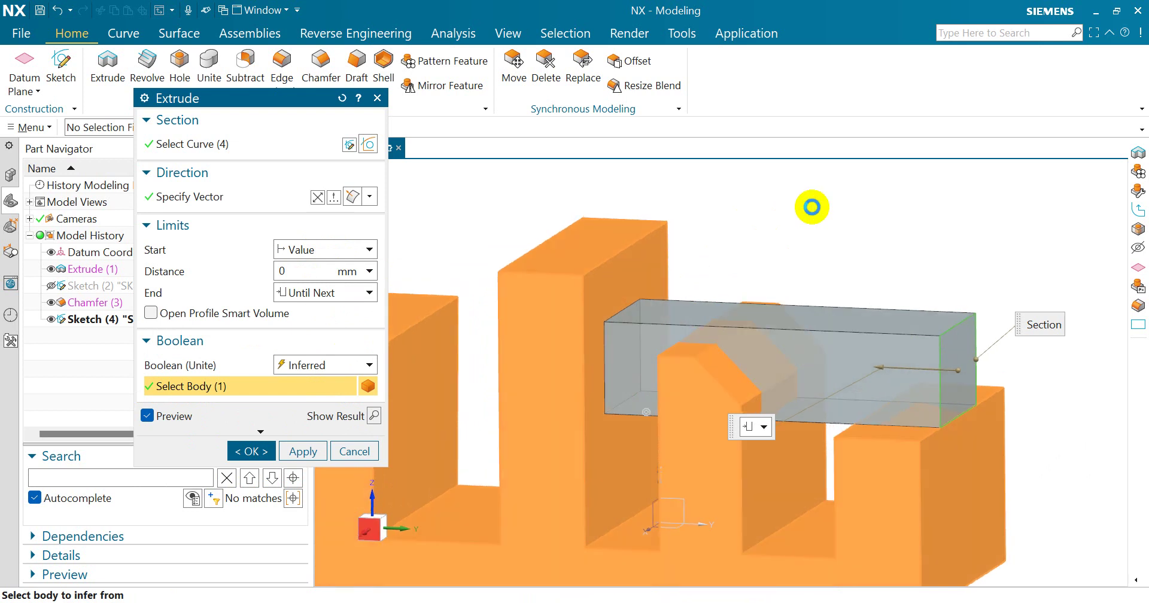
key(F8)
scroll(616, 236, down, 2)
scroll(672, 285, up, 3)
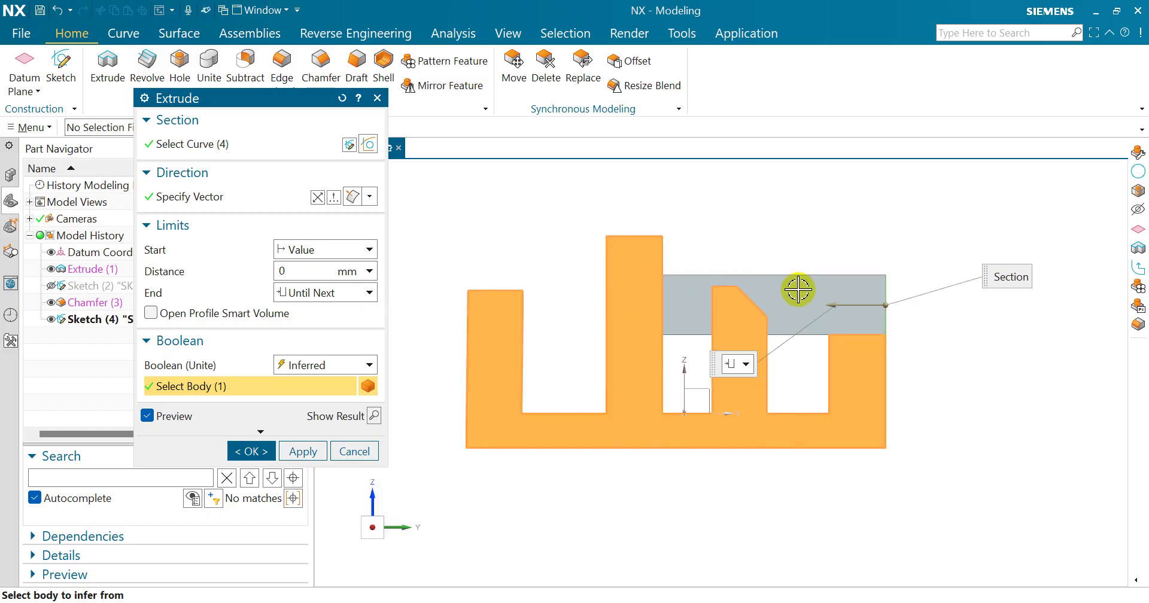
mouse_move(757, 233)
middle_down()
mouse_move(736, 244)
mouse_move(746, 248)
middle_up()
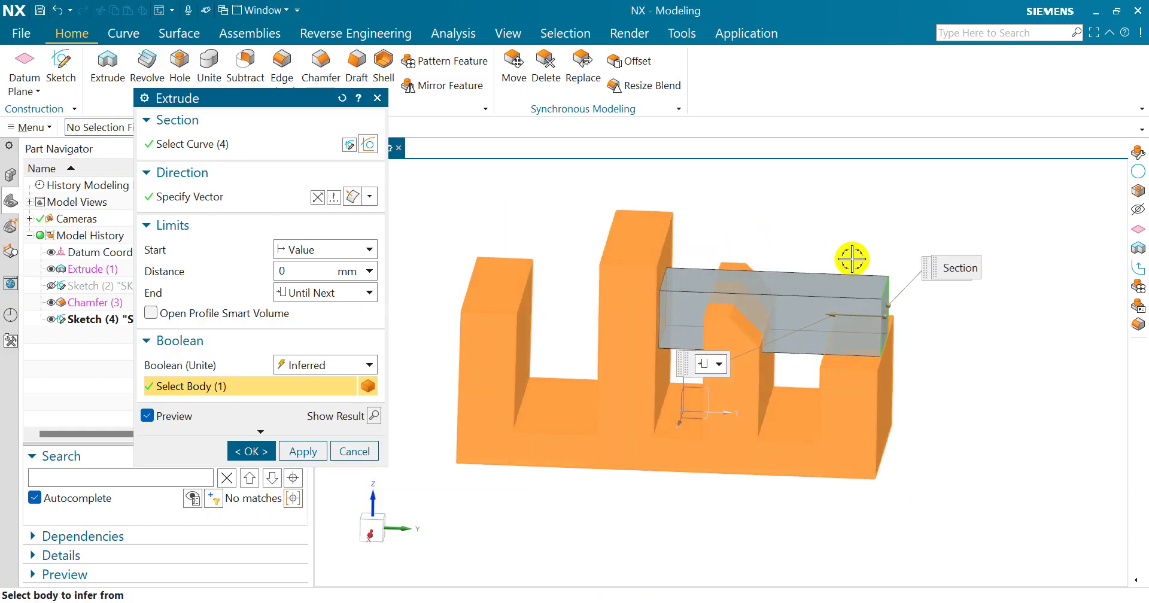
Set the extrusion's end limit to Until Selected and pick the tallest wall's side face nearest the section as the limit.
right_drag(790, 227, 766, 225)
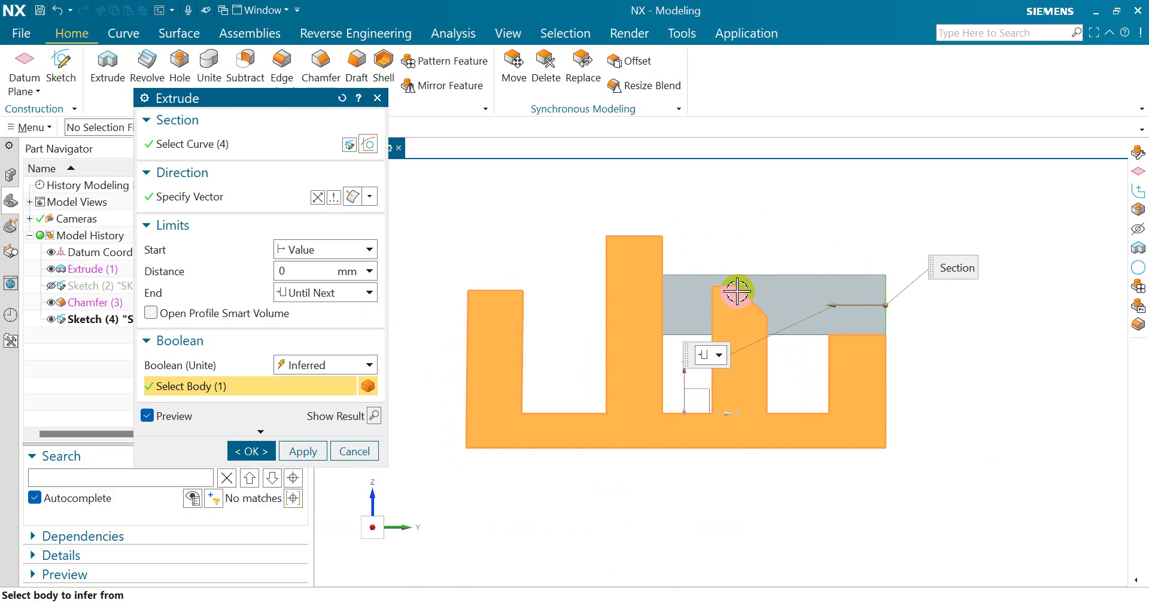
scroll(736, 292, up, 4)
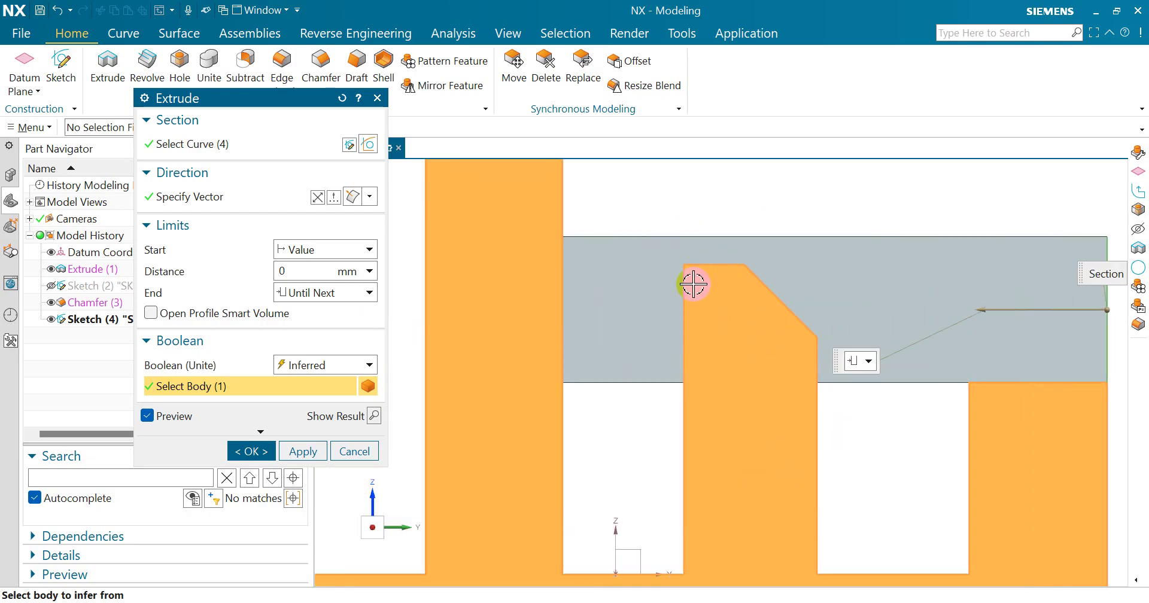
scroll(719, 293, down, 4)
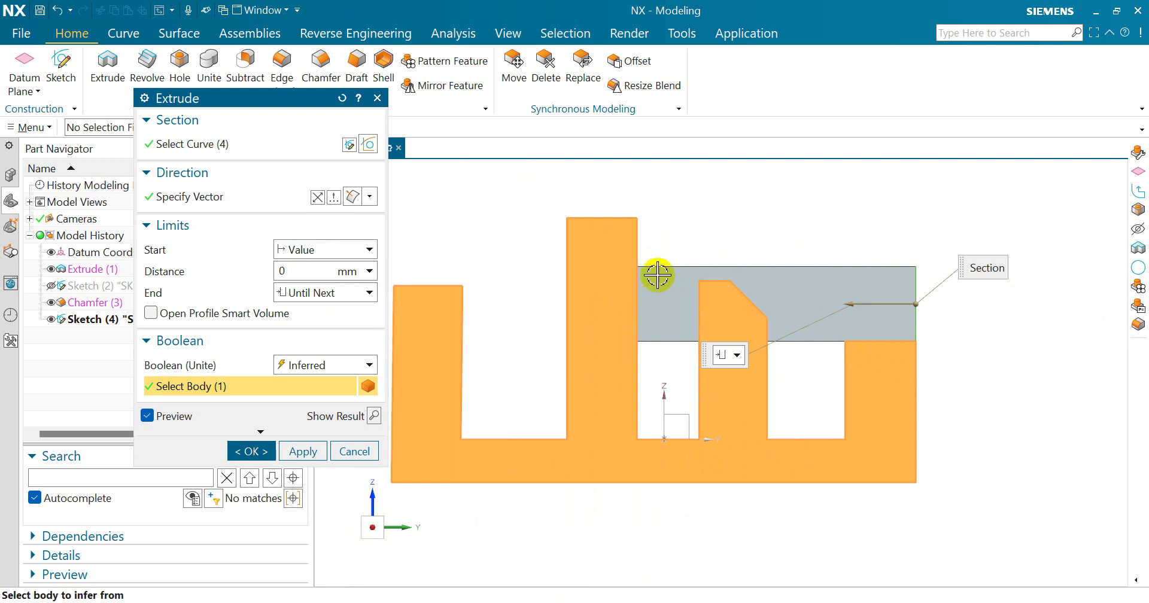
click(310, 294)
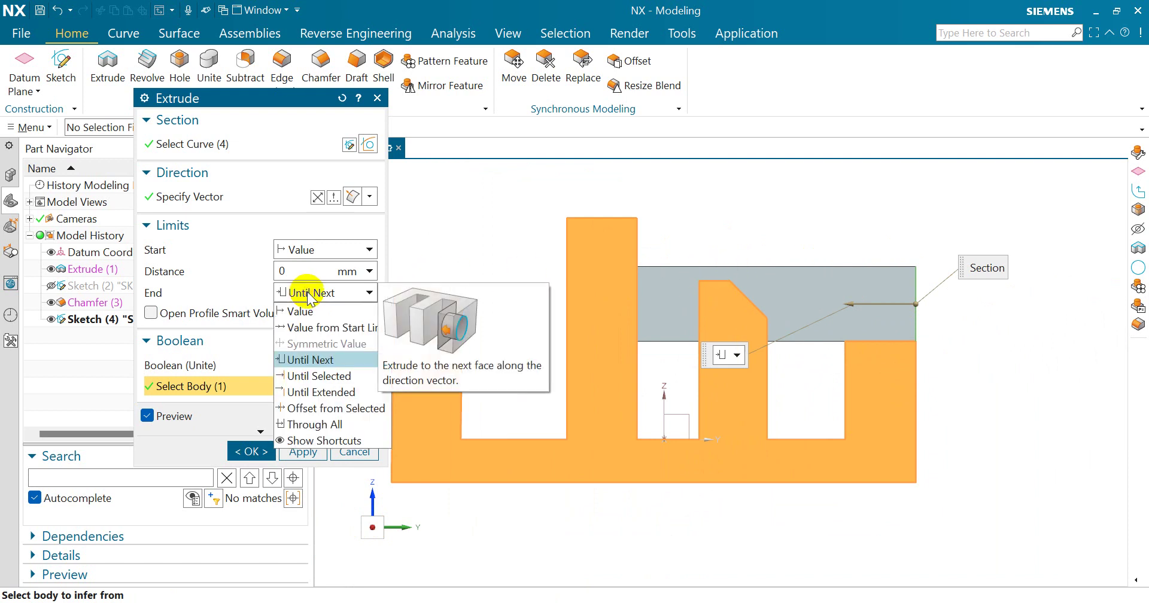
click(332, 376)
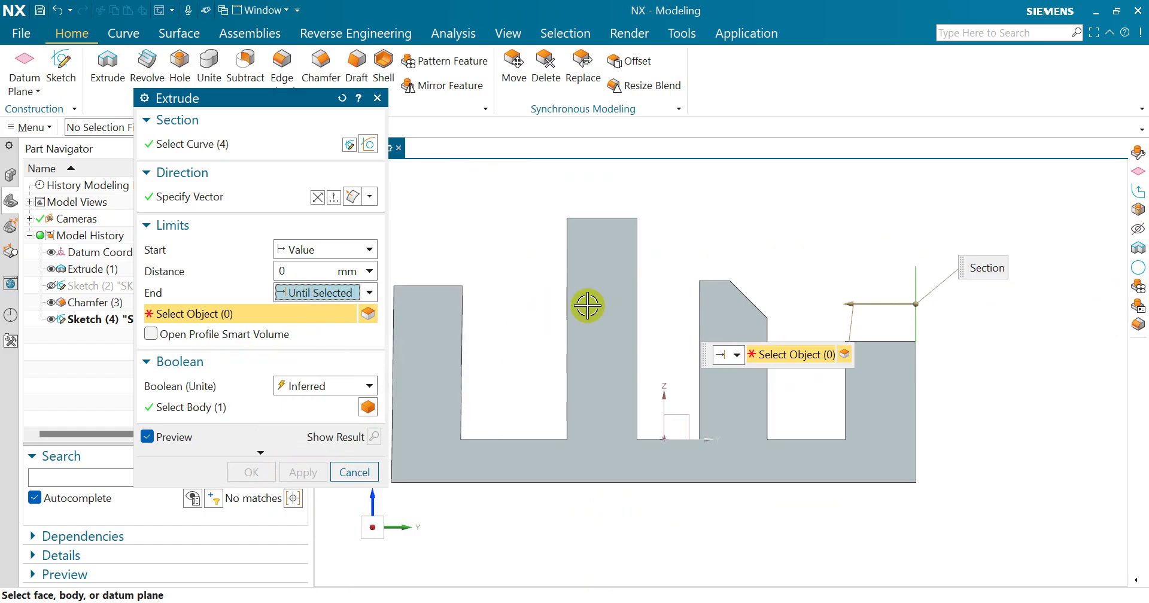
scroll(615, 303, down, 2)
middle_drag(728, 239, 778, 290)
scroll(707, 379, up, 3)
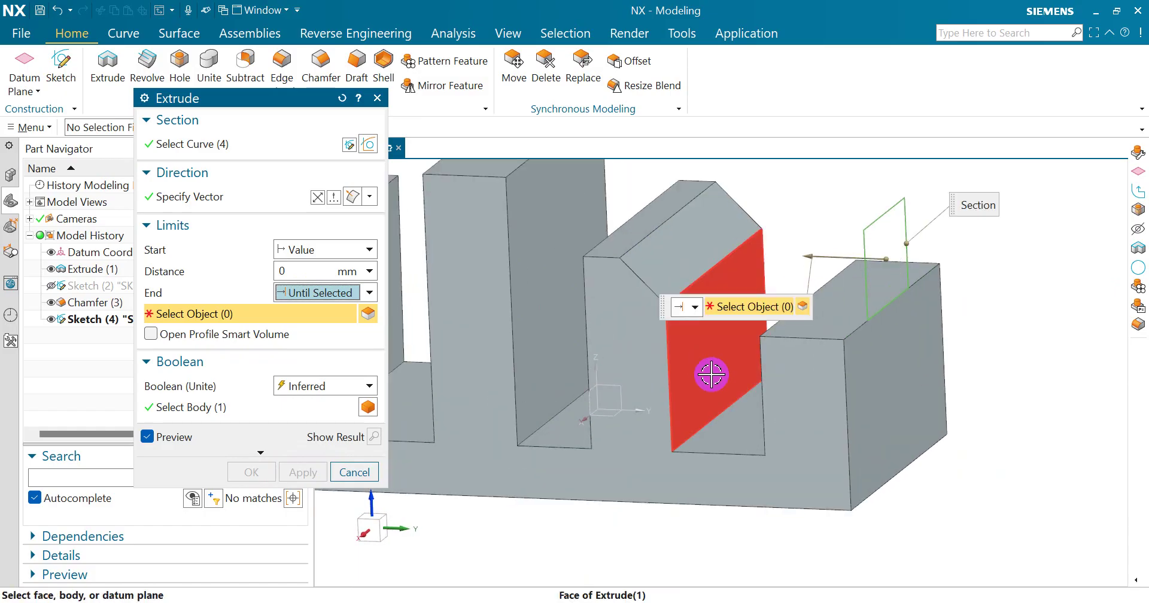
scroll(704, 368, down, 2)
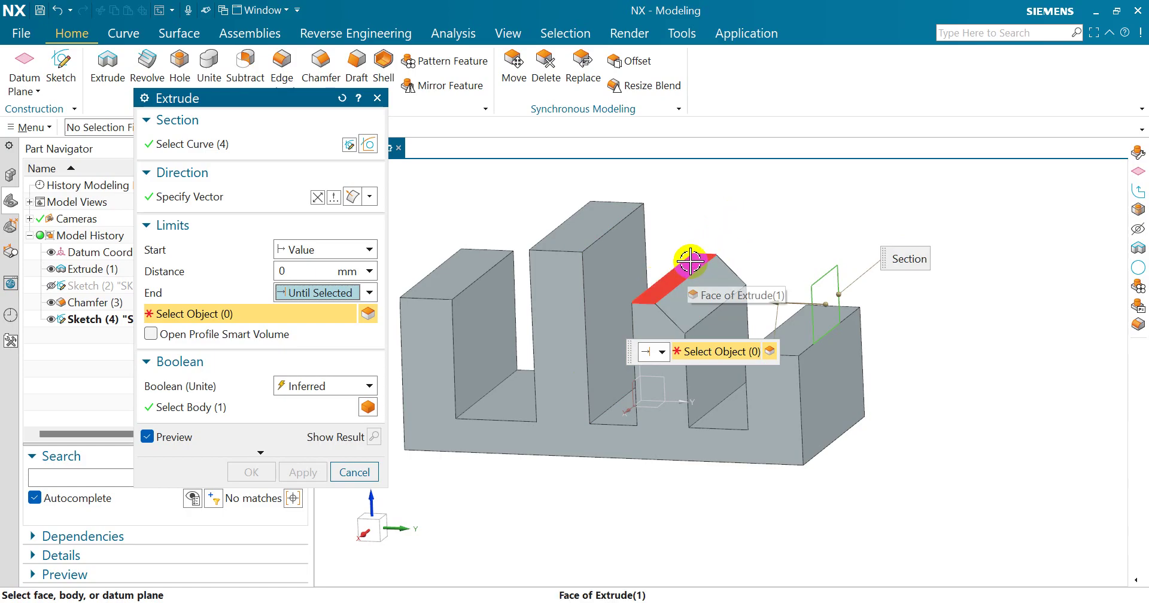
click(609, 266)
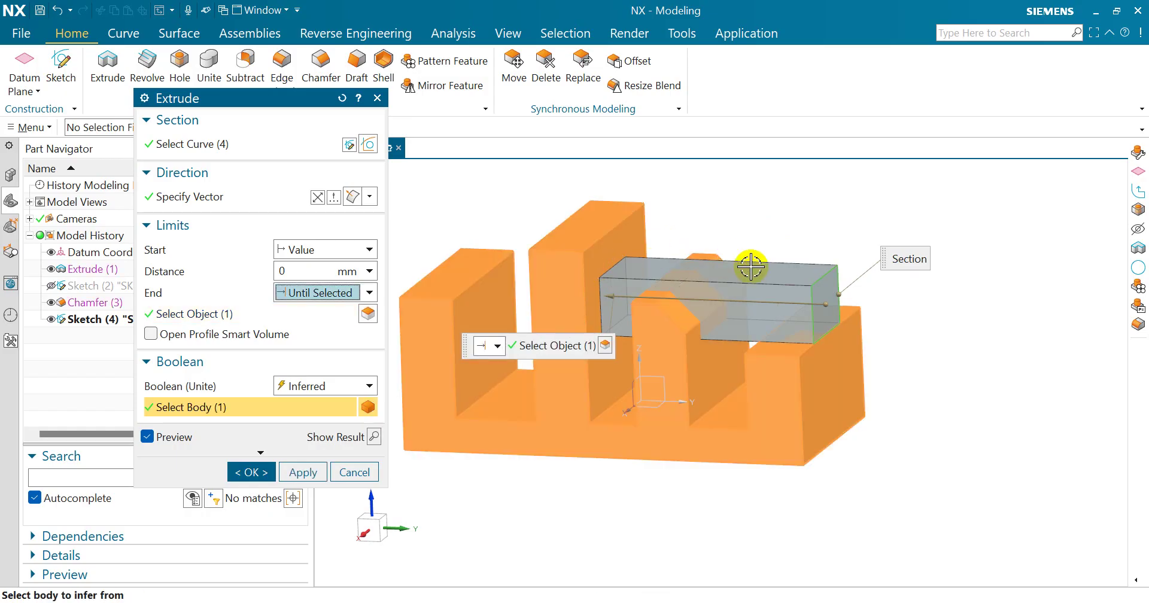
Try to use the inner face of the wall farthest from the section as the Until Selected limit.
click(224, 312)
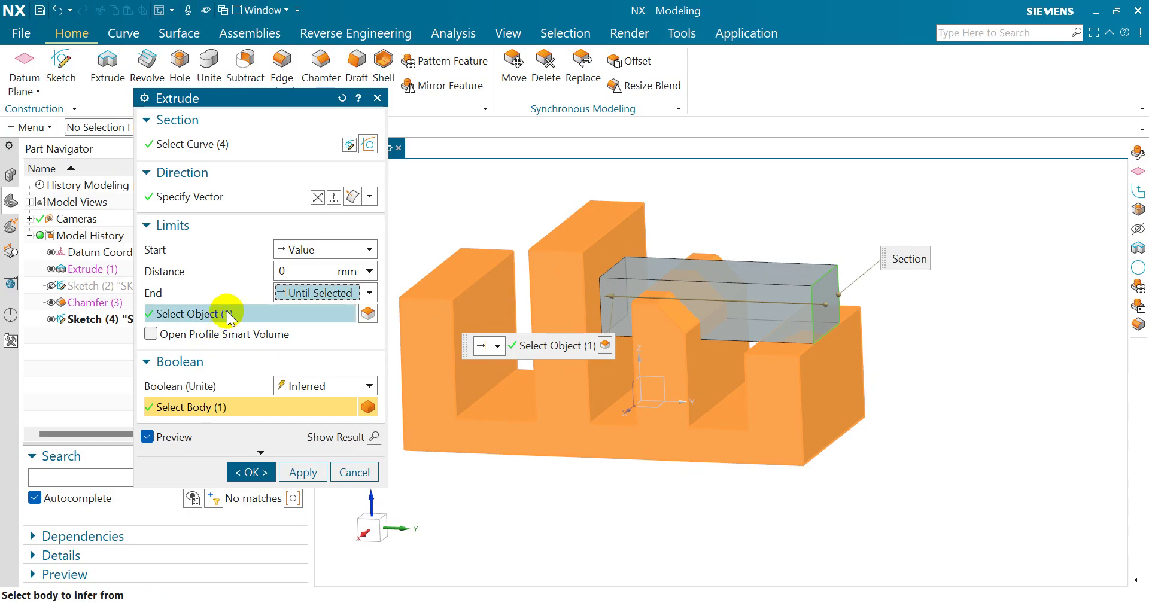
click(490, 309)
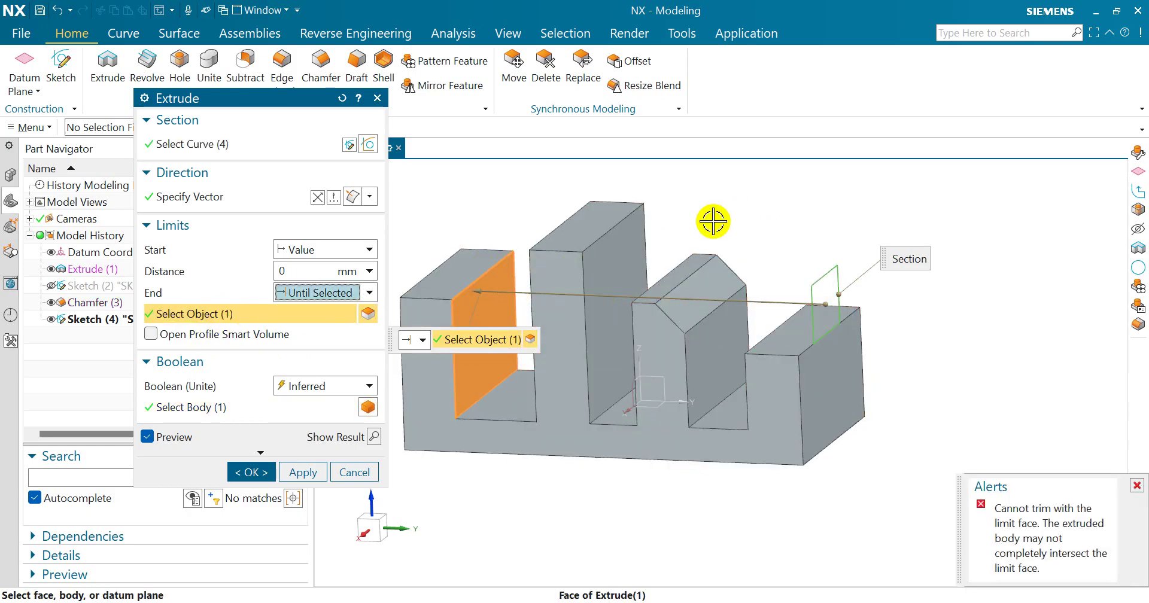
middle_drag(715, 207, 505, 257)
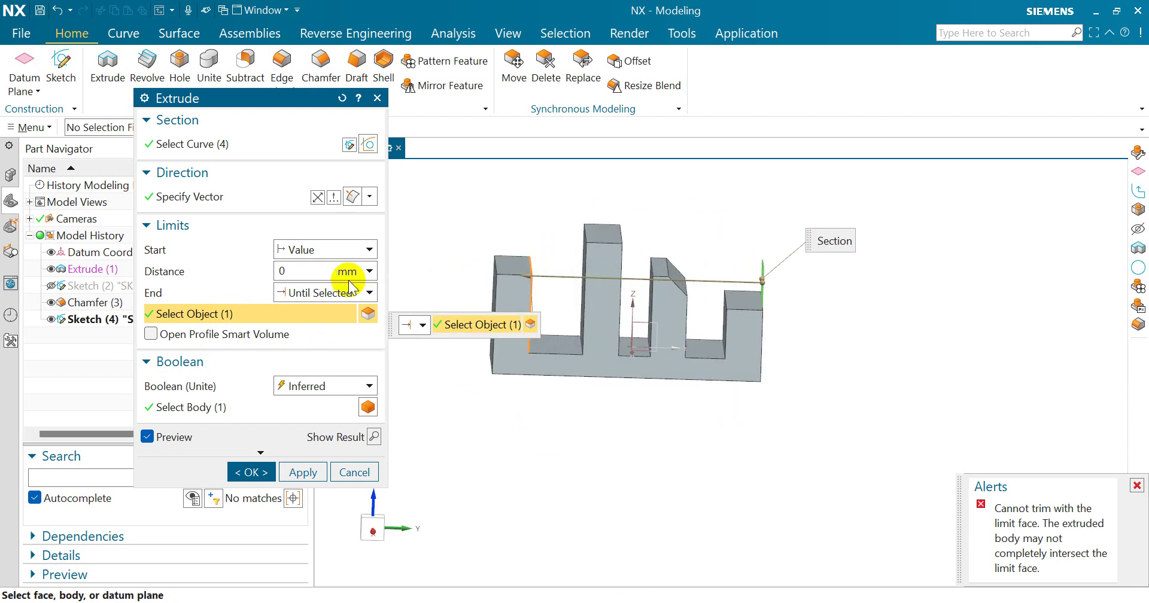
Change the extrusion's end limit to Until Extended and select the chamfer's sloped face as the limit.
click(326, 294)
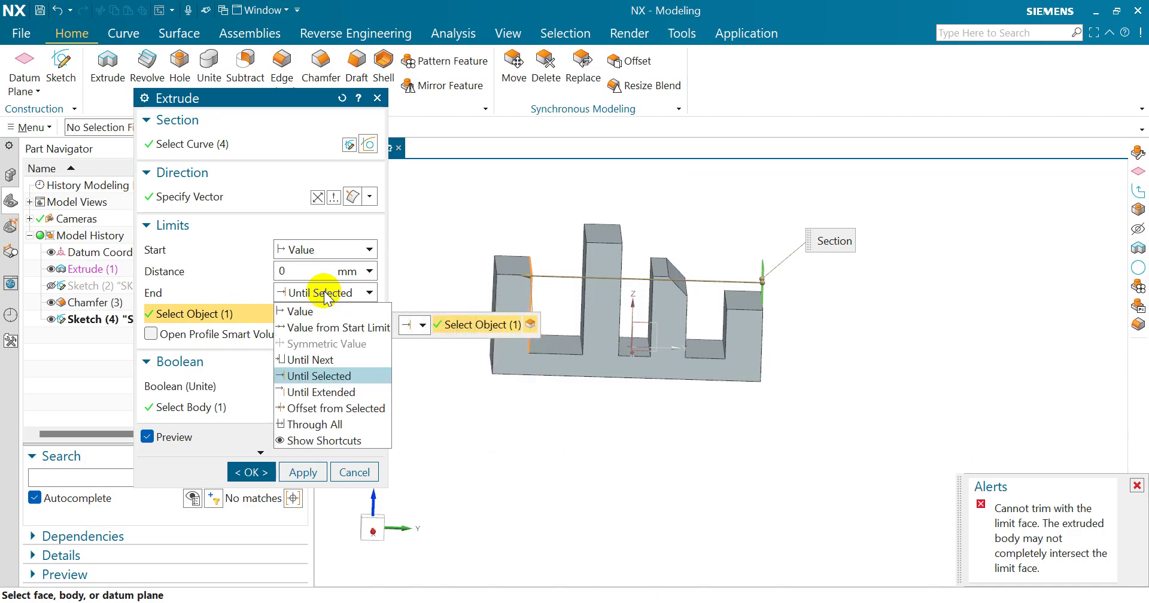
click(335, 393)
middle_drag(729, 429, 679, 431)
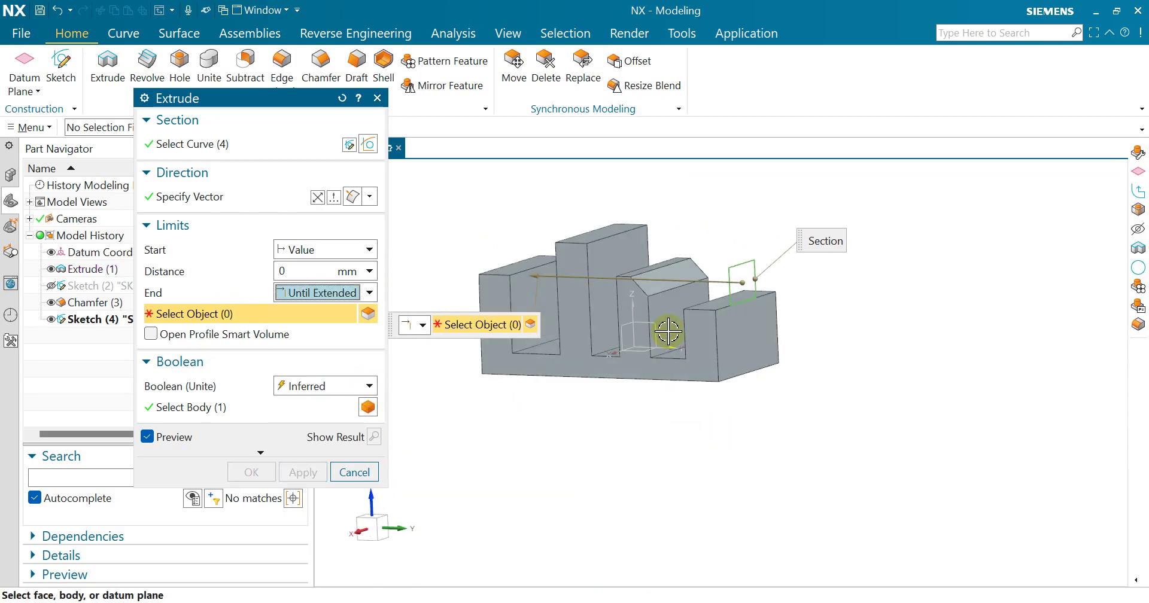
scroll(660, 259, up, 3)
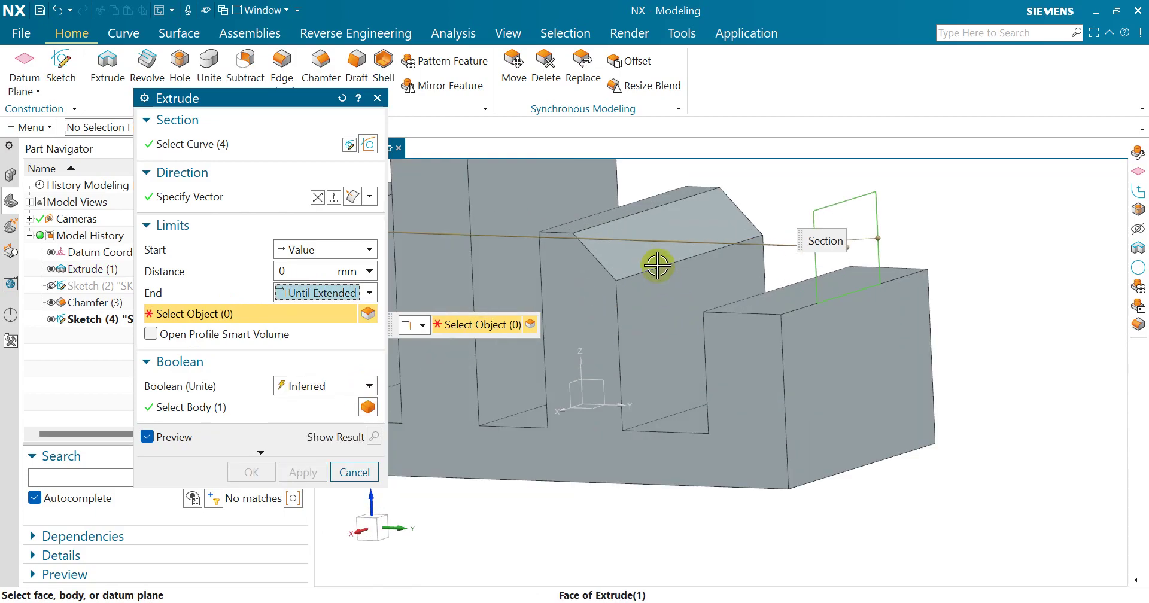
click(629, 255)
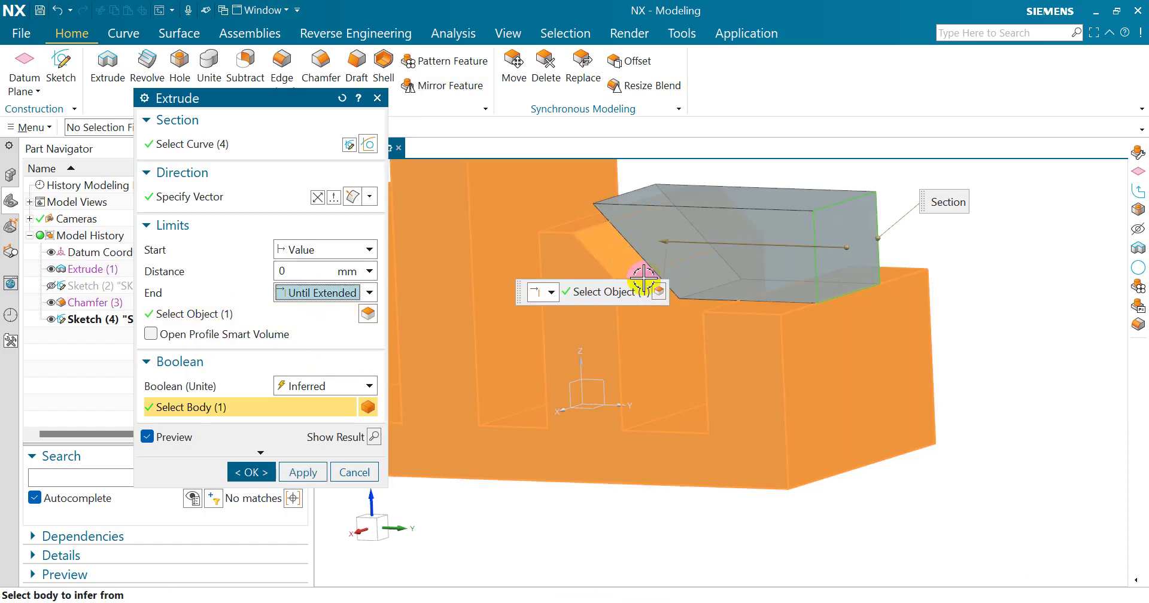
Examine from the side how the Until Extended extrusion is trimmed along the chamfer's plane above and below the sloped face.
scroll(608, 347, down, 3)
mouse_move(728, 225)
middle_down()
mouse_move(759, 214)
mouse_move(744, 215)
middle_up()
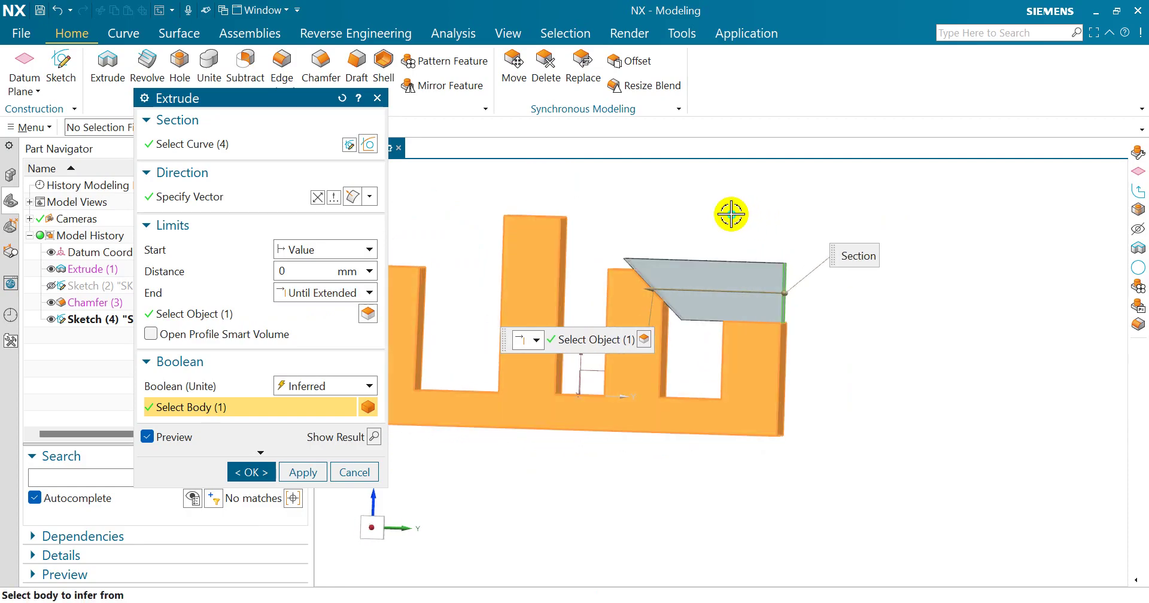
right_click(717, 213)
click(715, 214)
scroll(683, 285, up, 4)
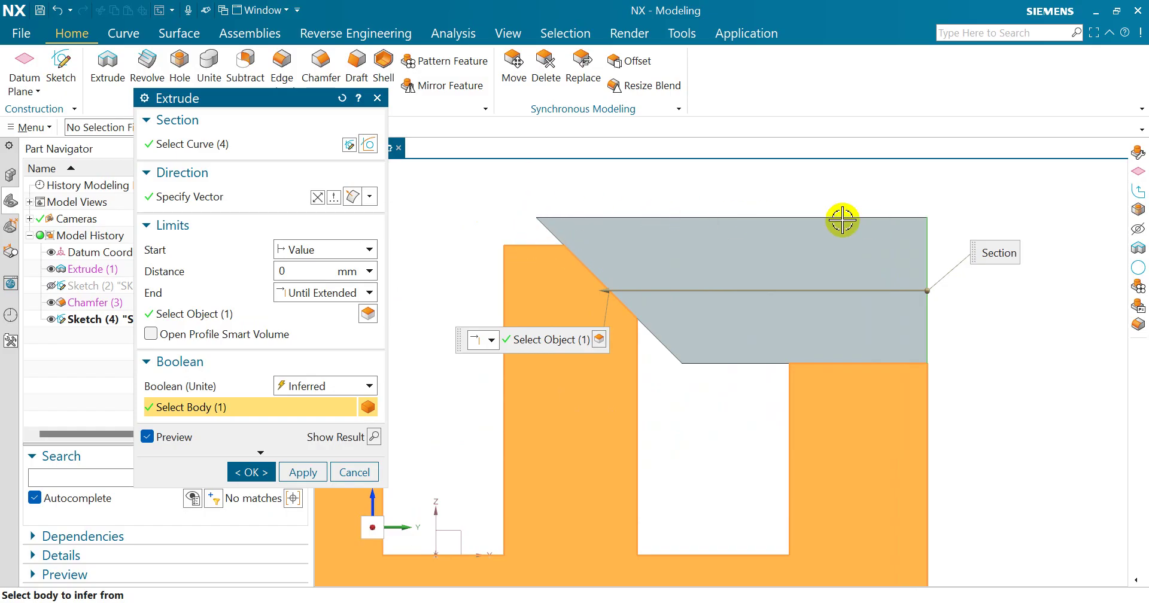
scroll(532, 218, up, 3)
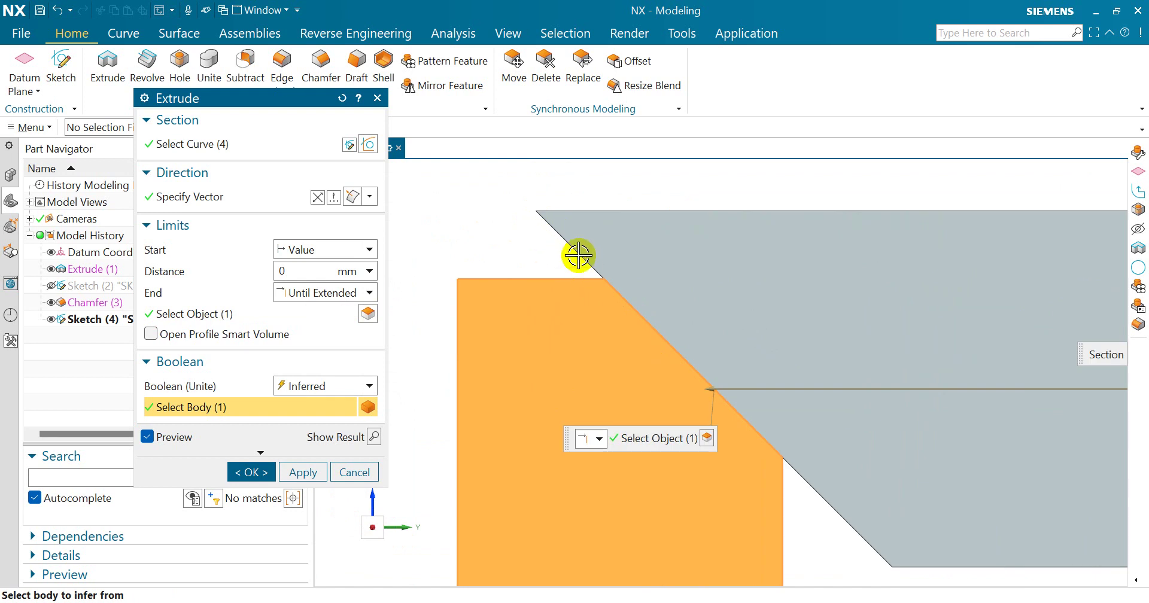
scroll(540, 238, down, 4)
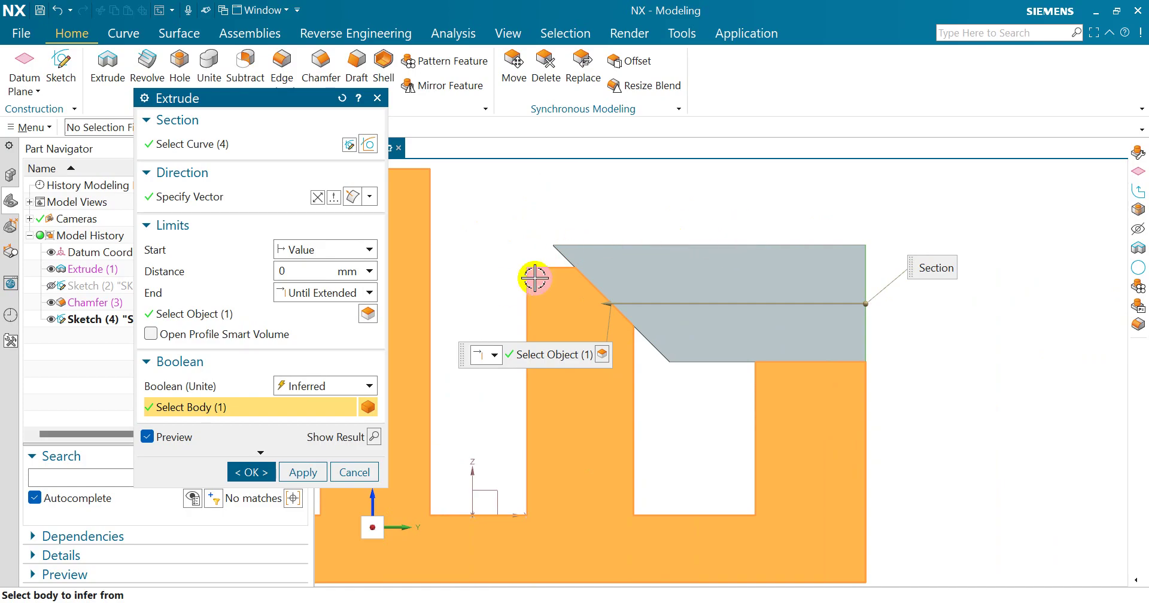
Change the extrusion's end limit to Offset from Selected and pick the chamfer's sloped face as the reference.
click(363, 293)
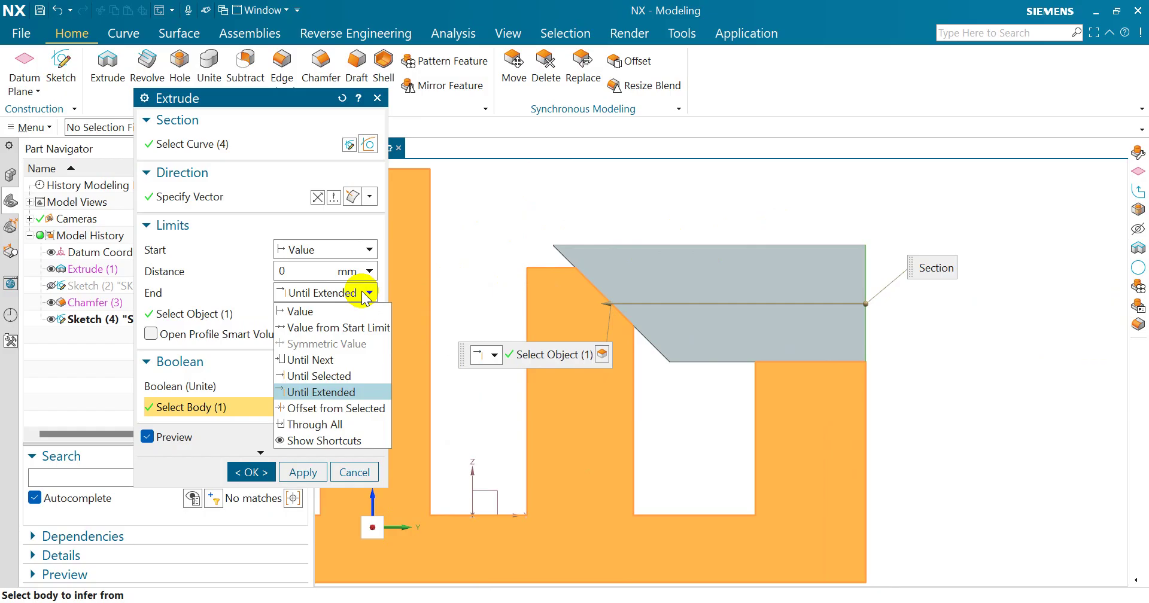
click(363, 293)
click(364, 293)
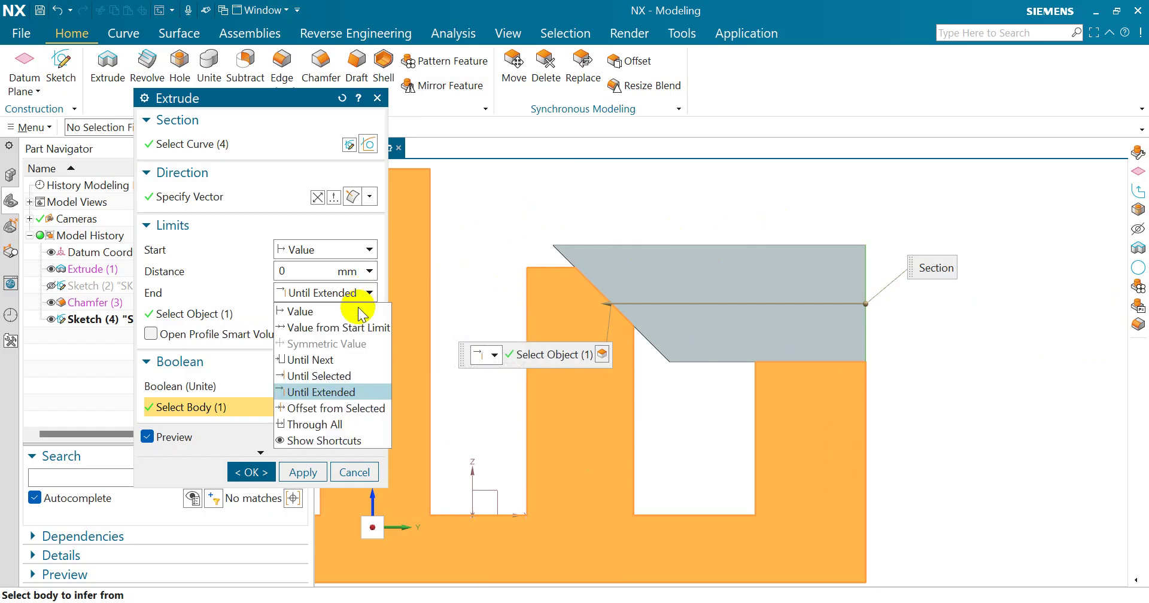
click(346, 409)
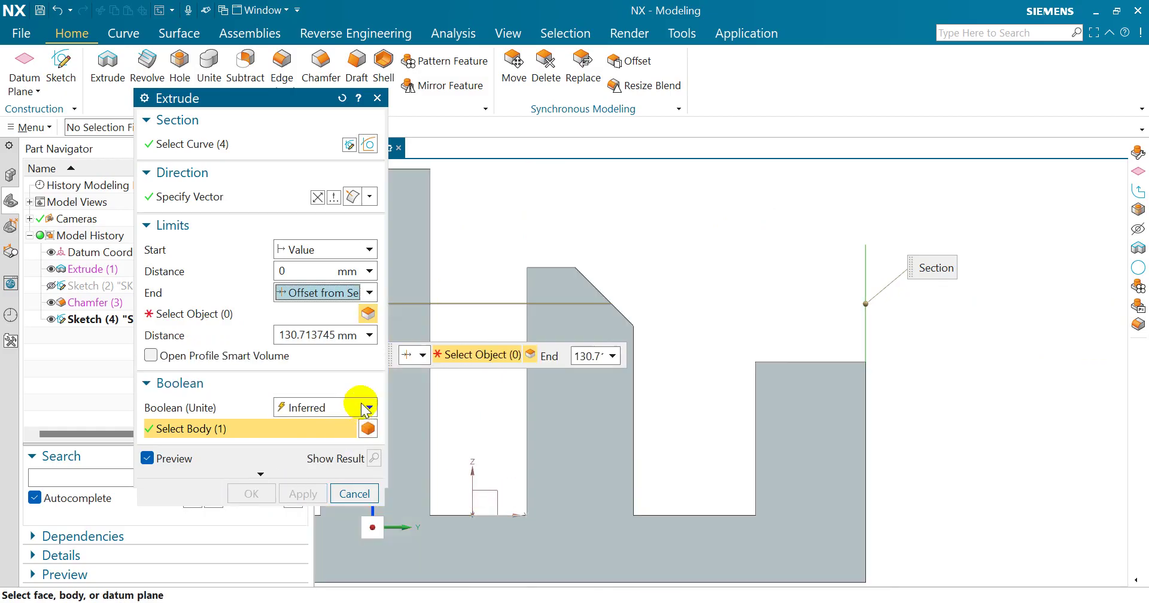
middle_drag(698, 264, 676, 284)
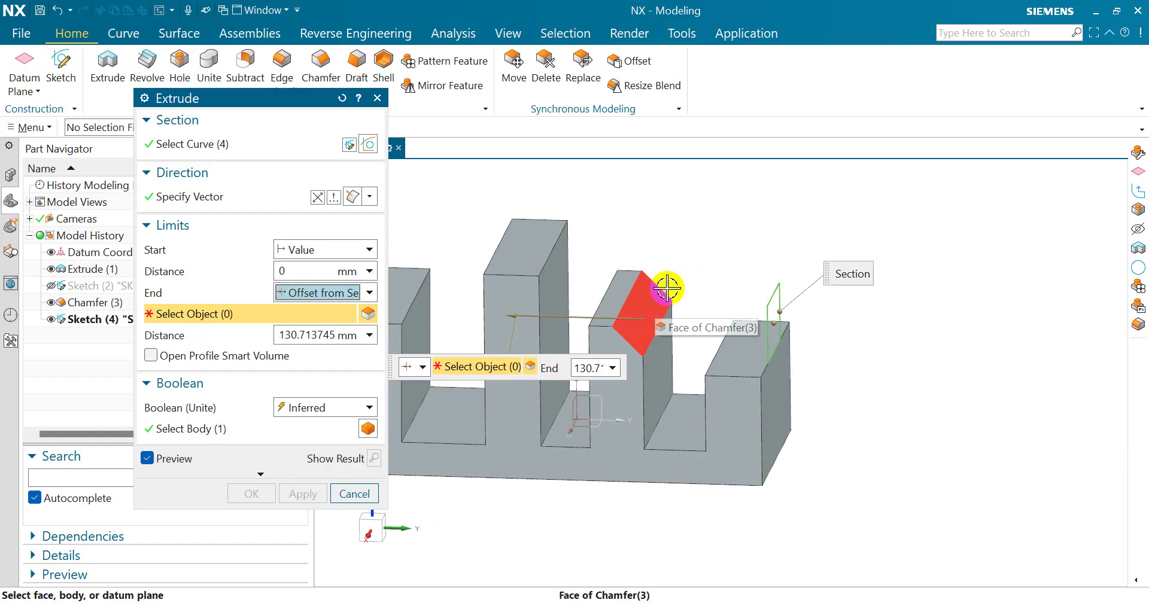
scroll(666, 289, up, 3)
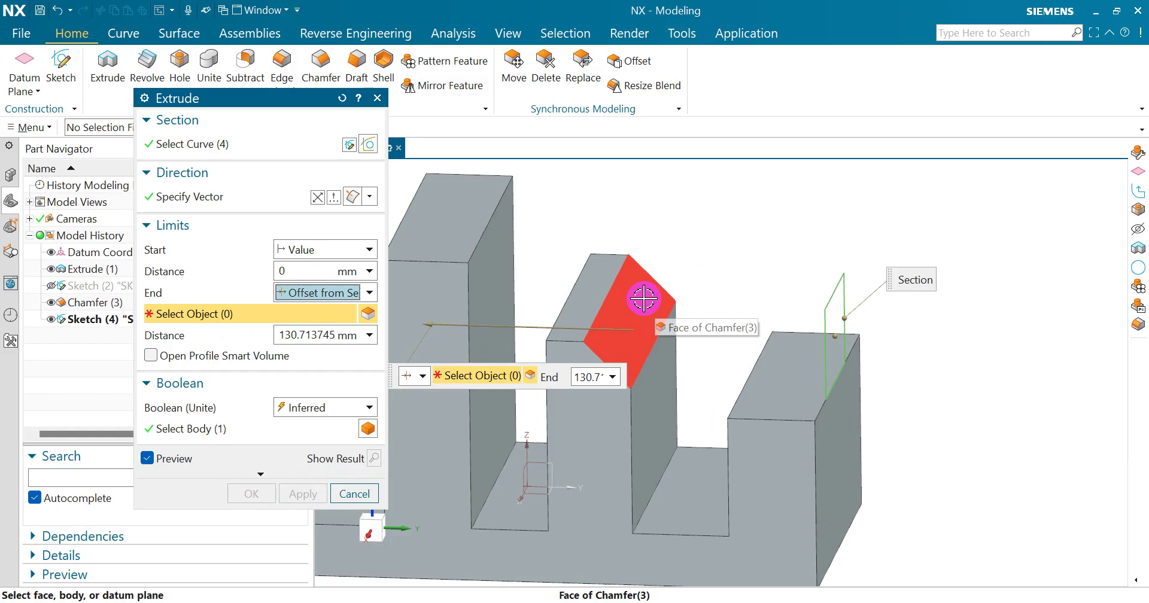
click(643, 298)
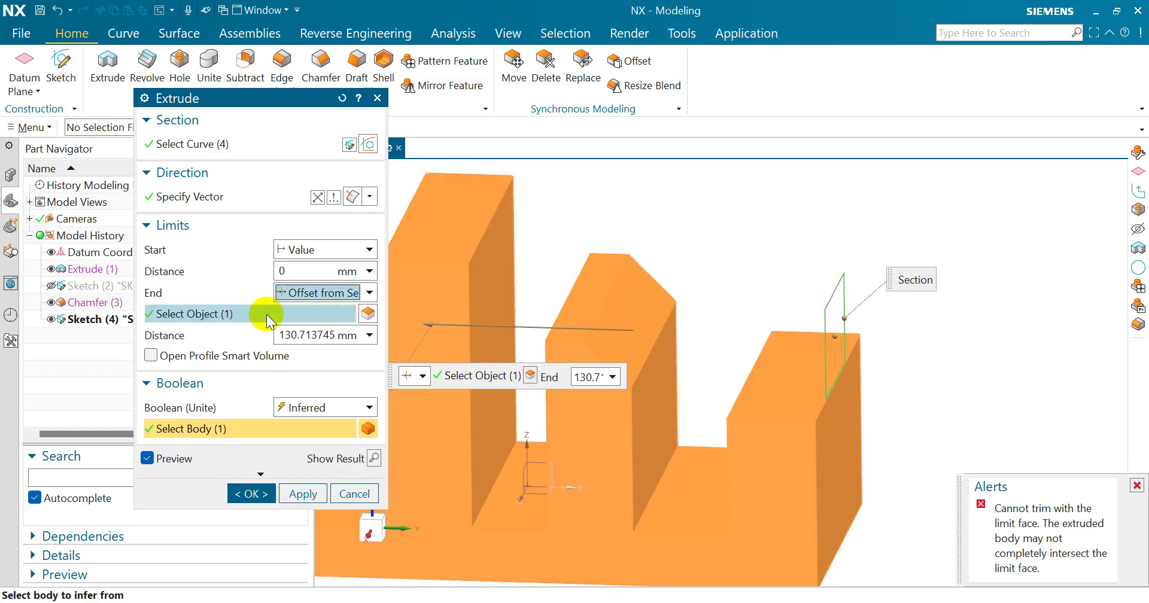
Set the end offset distance from the chamfer face to 20 mm and check the result in a side view.
click(314, 333)
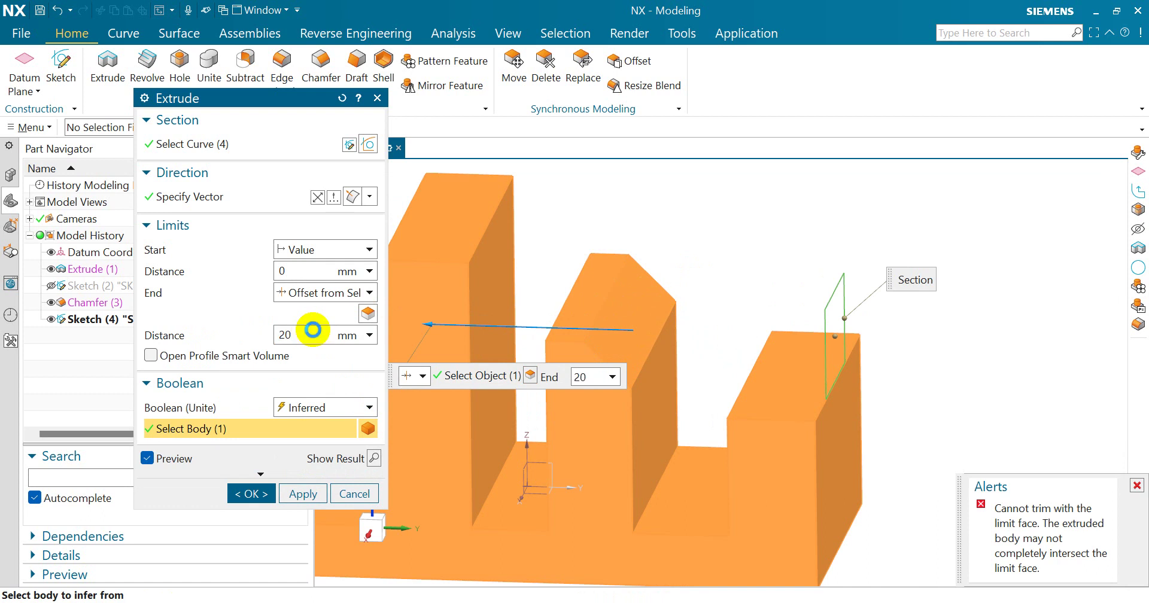
key(Return)
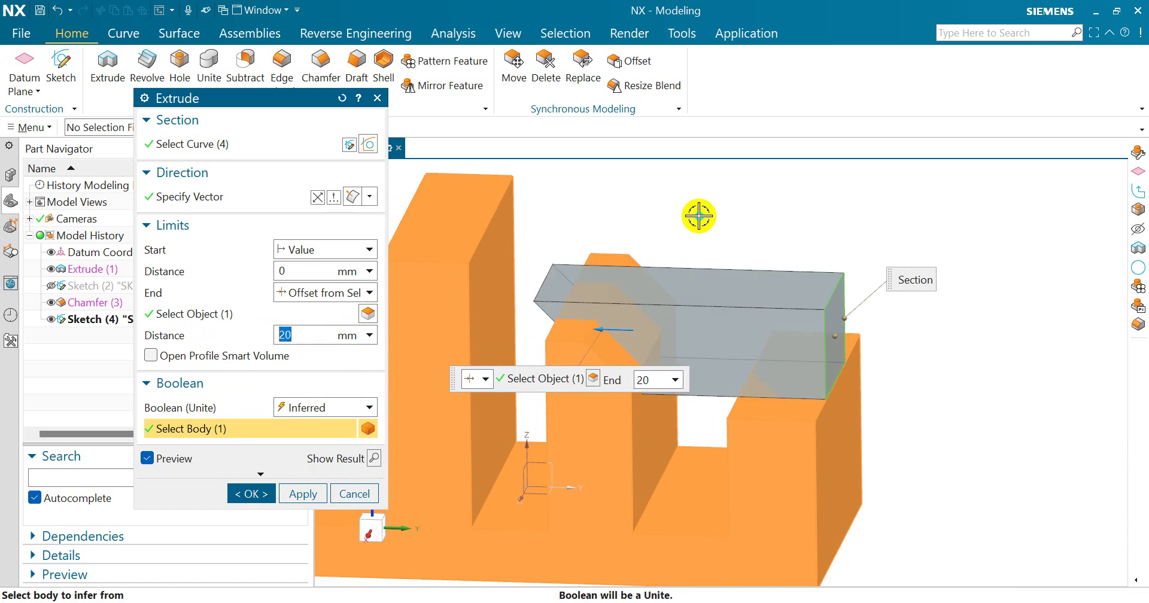
key(ctrl+alt+r)
scroll(626, 305, up, 3)
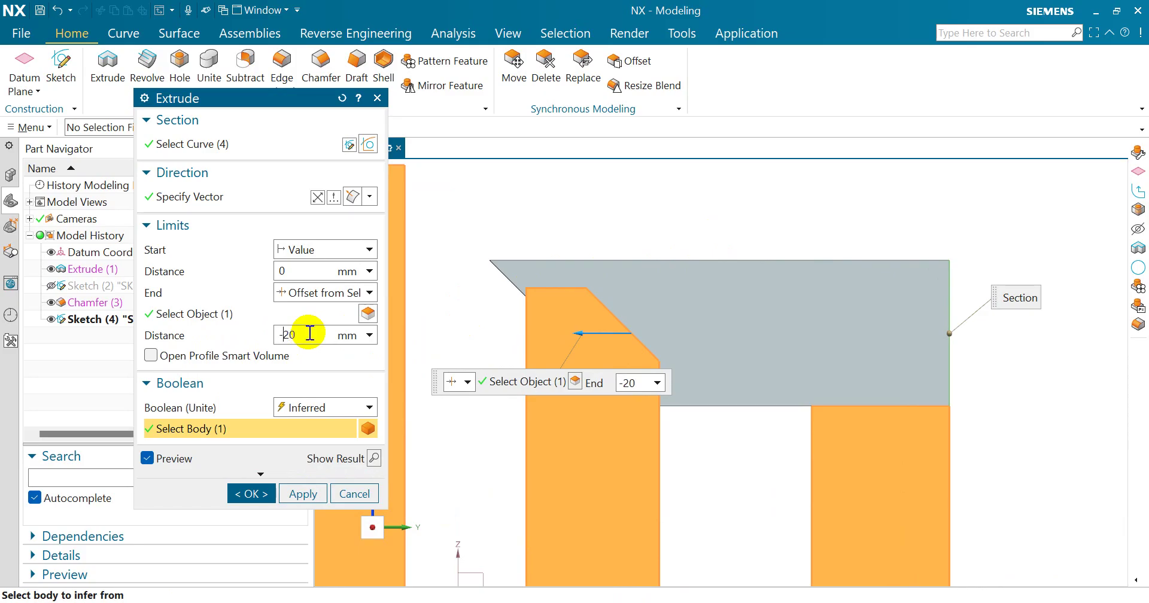
Change the end offset distance to -20 mm to stop the extrusion short of the chamfer face.
key(Return)
scroll(734, 312, down, 1)
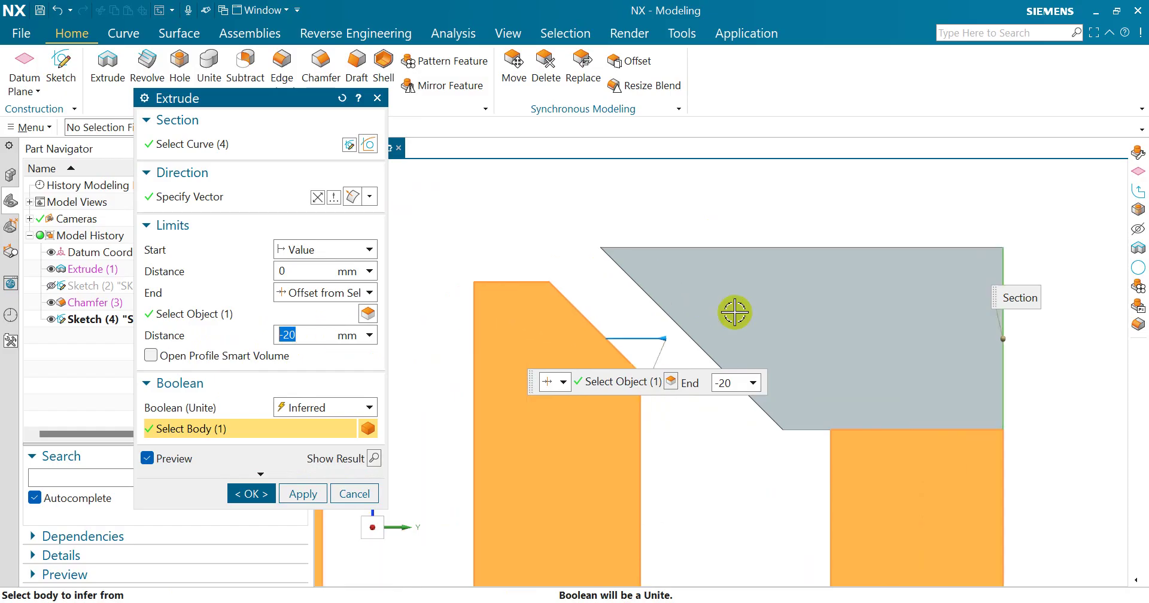
scroll(734, 312, down, 1)
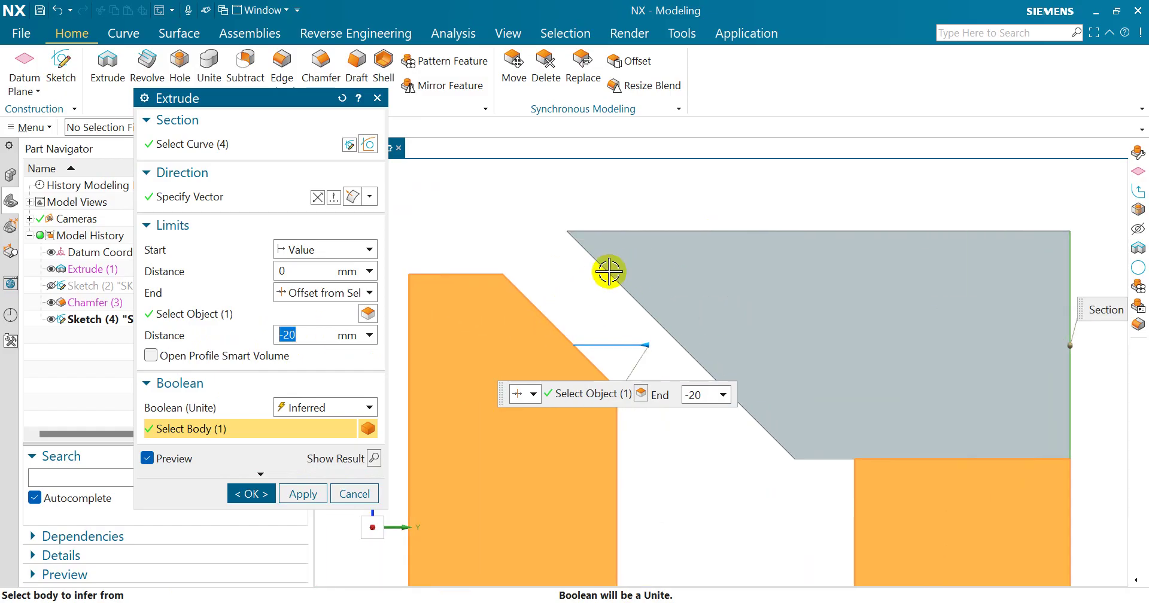
Try an end offset of 0 mm with Offset from Selected, and set the offset distance to 1 mm.
click(370, 326)
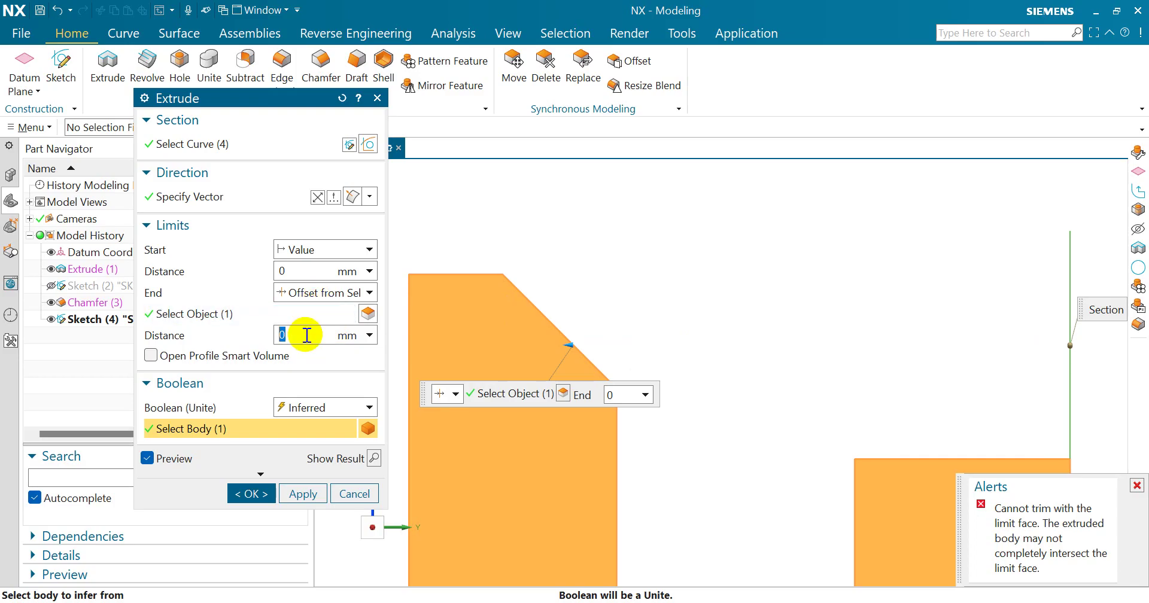
click(310, 293)
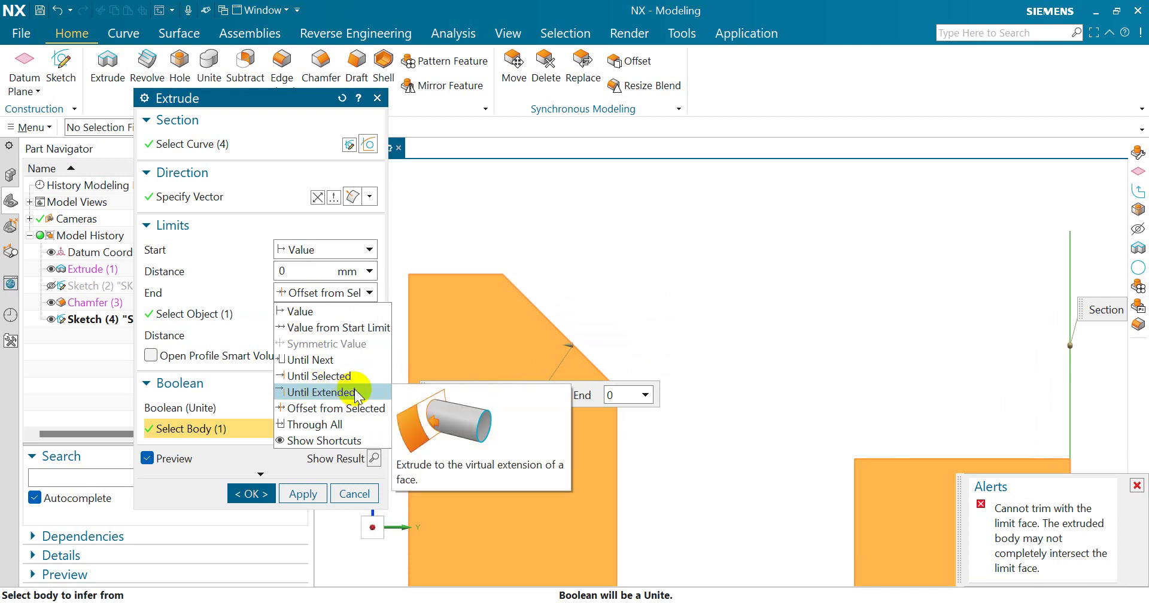
click(329, 408)
click(311, 337)
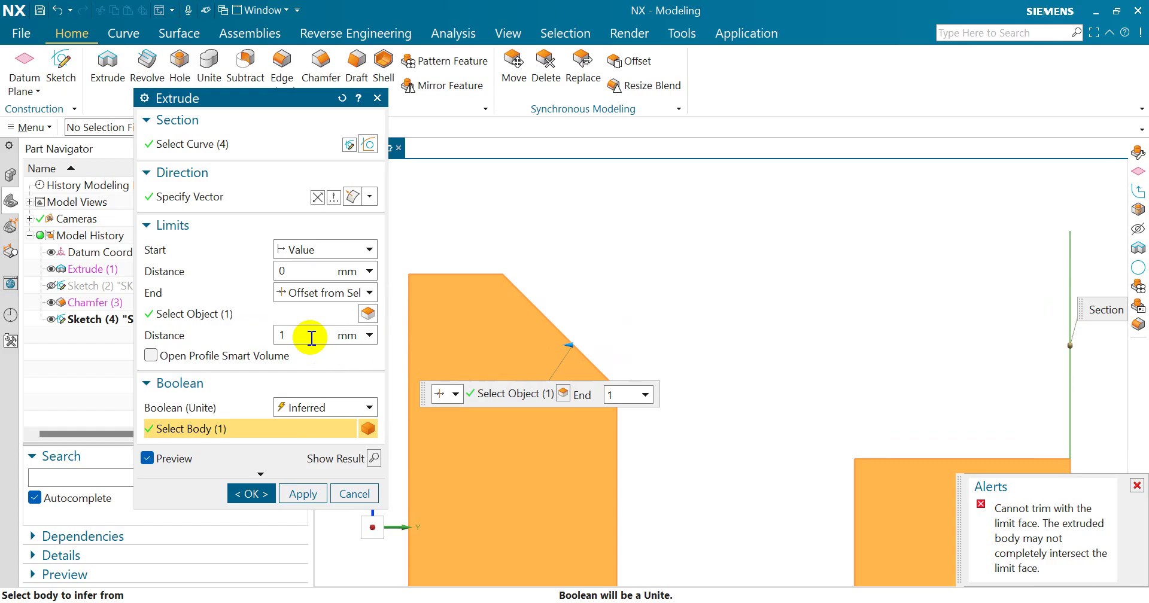
key(Return)
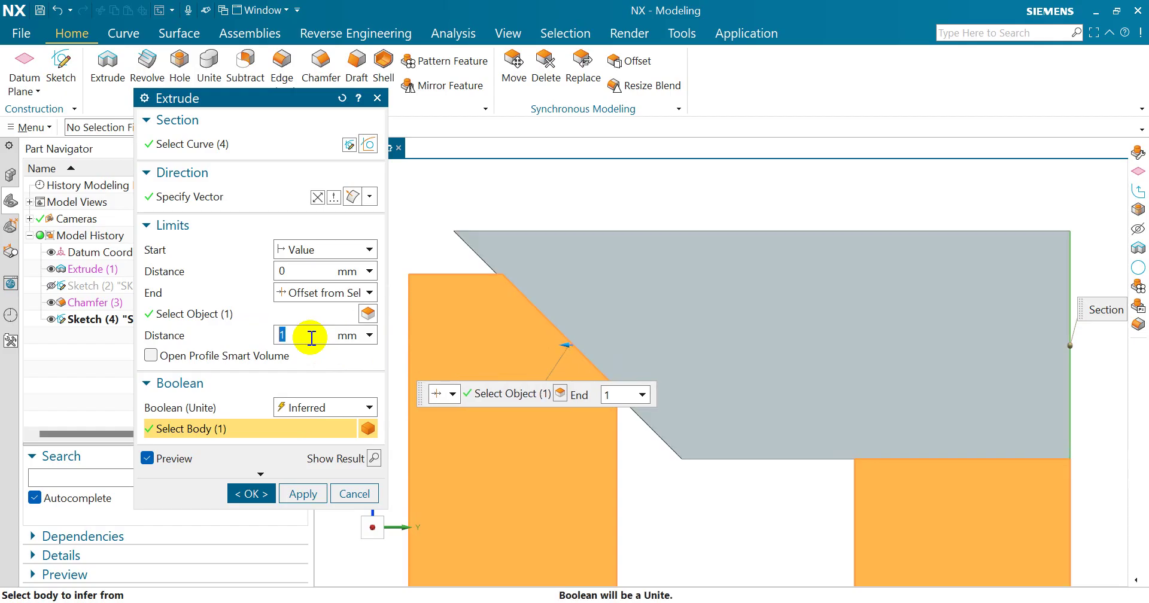
scroll(577, 305, up, 5)
middle_drag(591, 339, 465, 231)
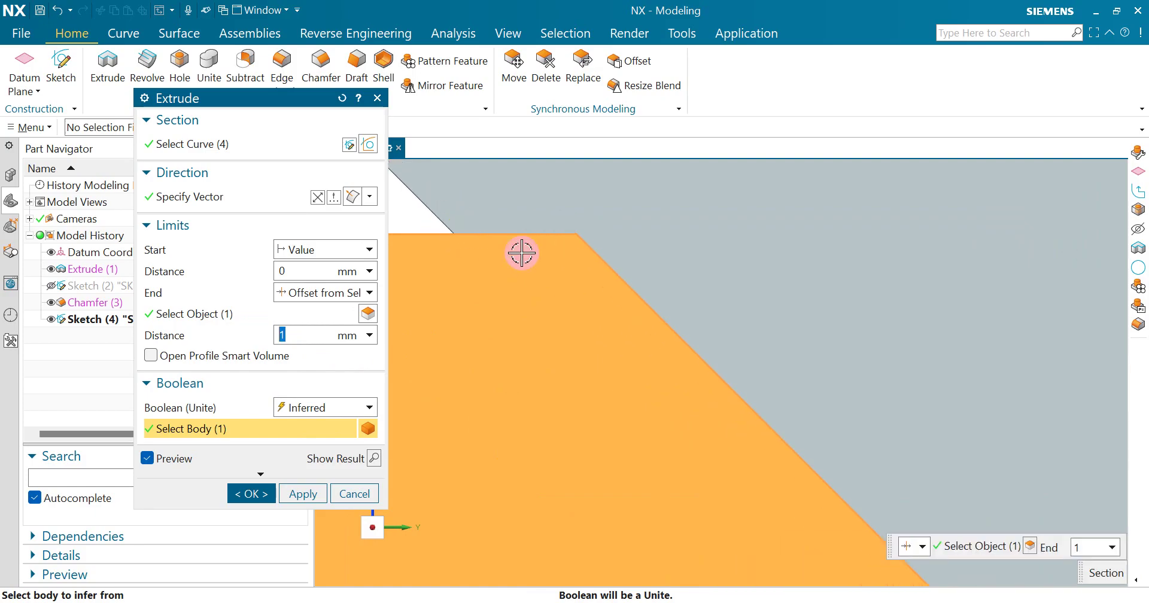
Change the extrusion's end limit to Through All and check the preview from the side and at an angle.
click(320, 293)
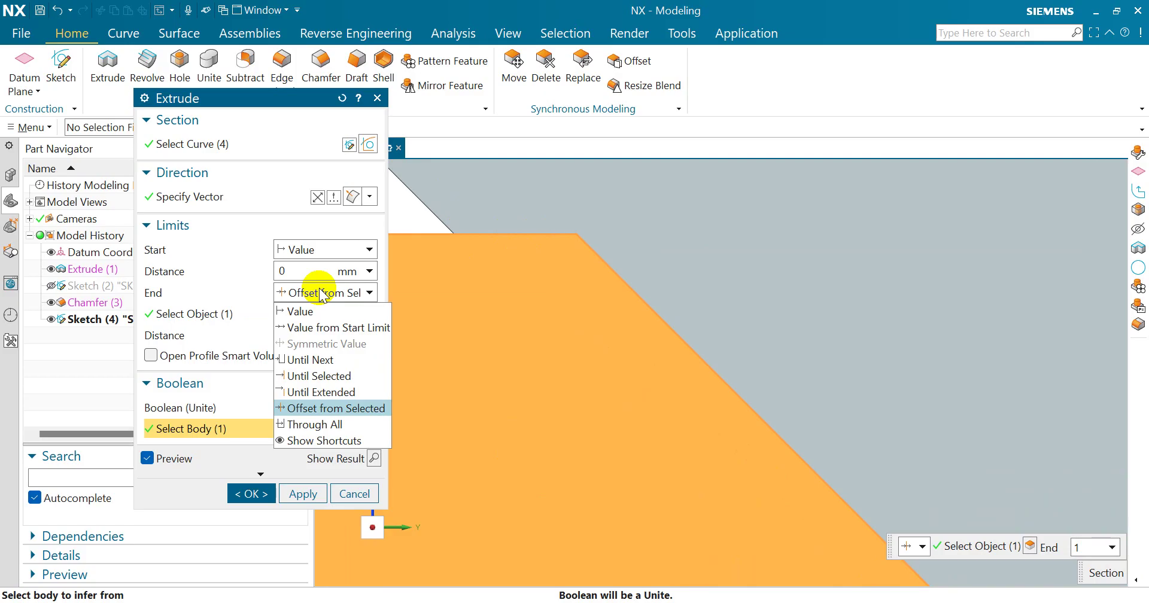
click(316, 425)
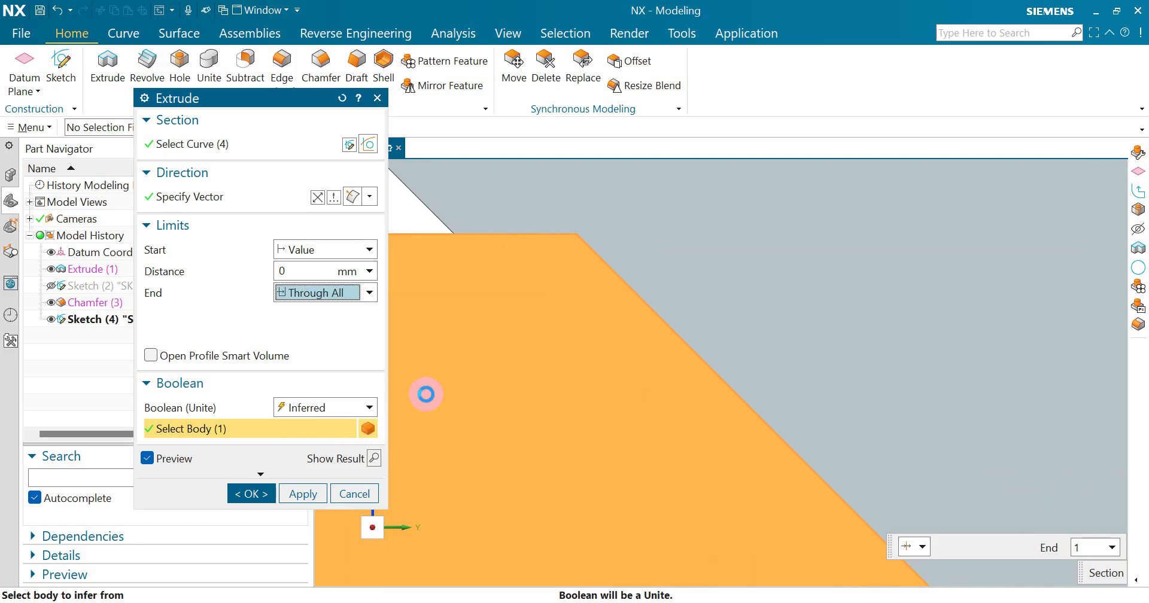
scroll(716, 288, down, 6)
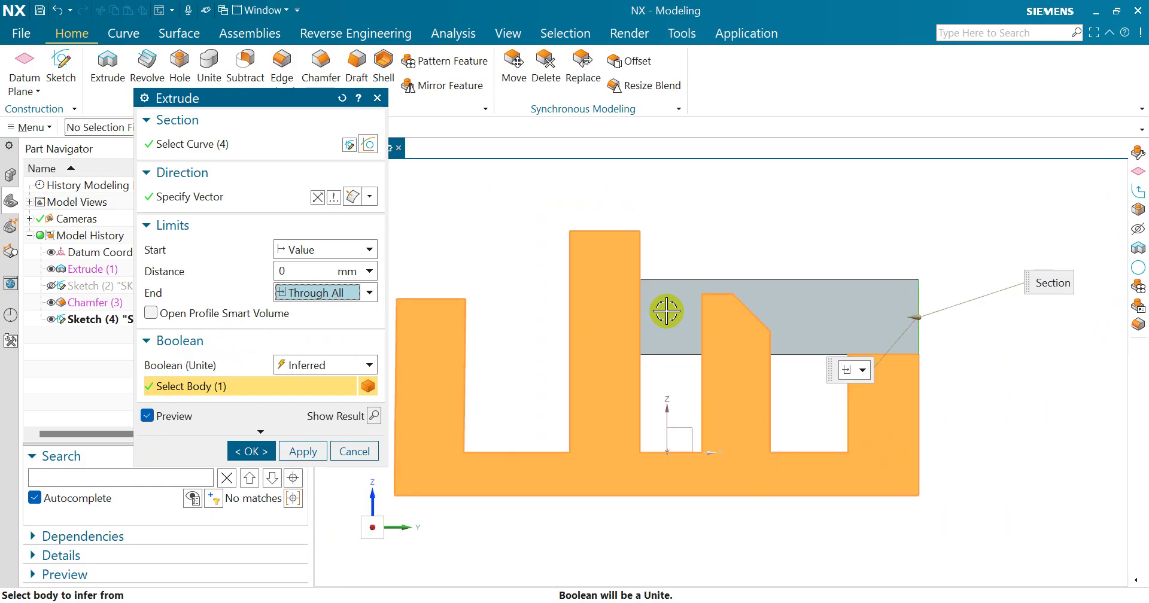
scroll(783, 303, up, 2)
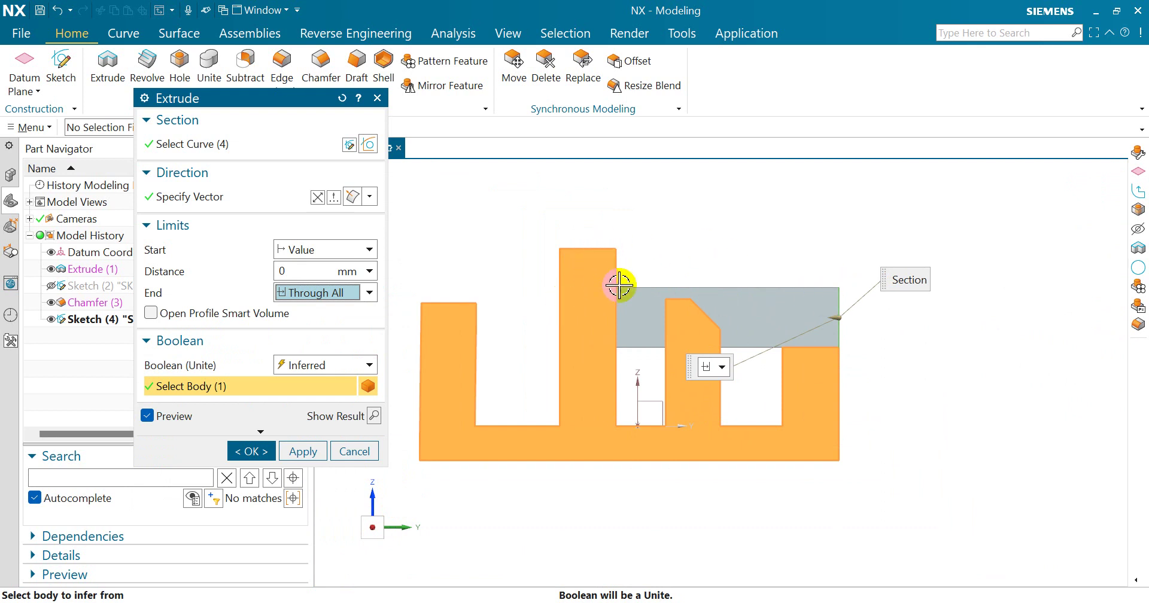
scroll(775, 325, down, 2)
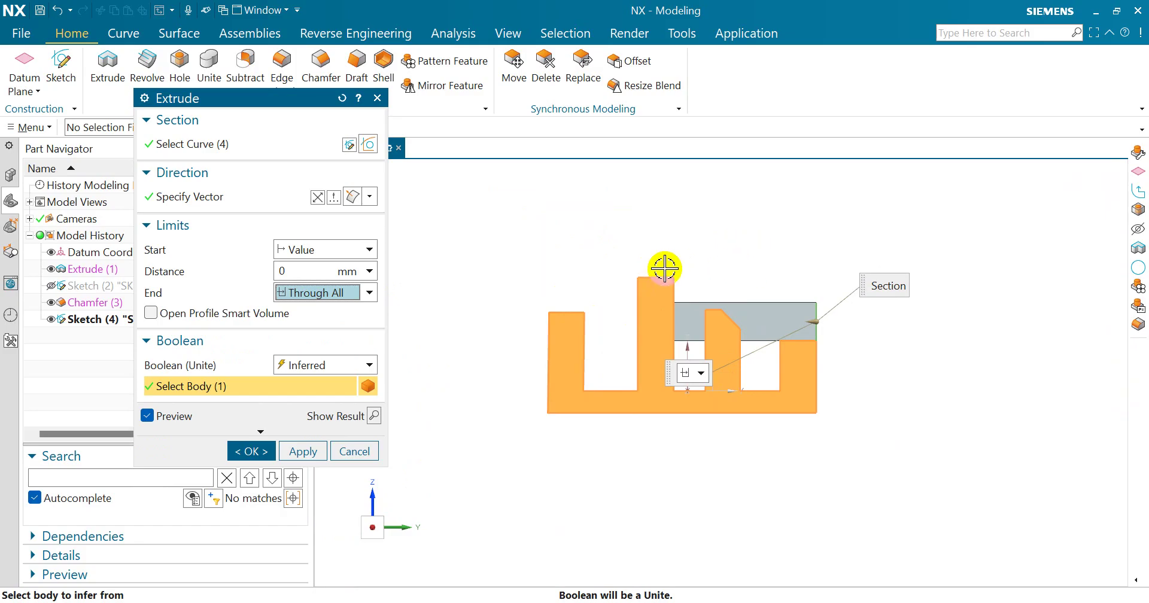
middle_drag(768, 246, 748, 269)
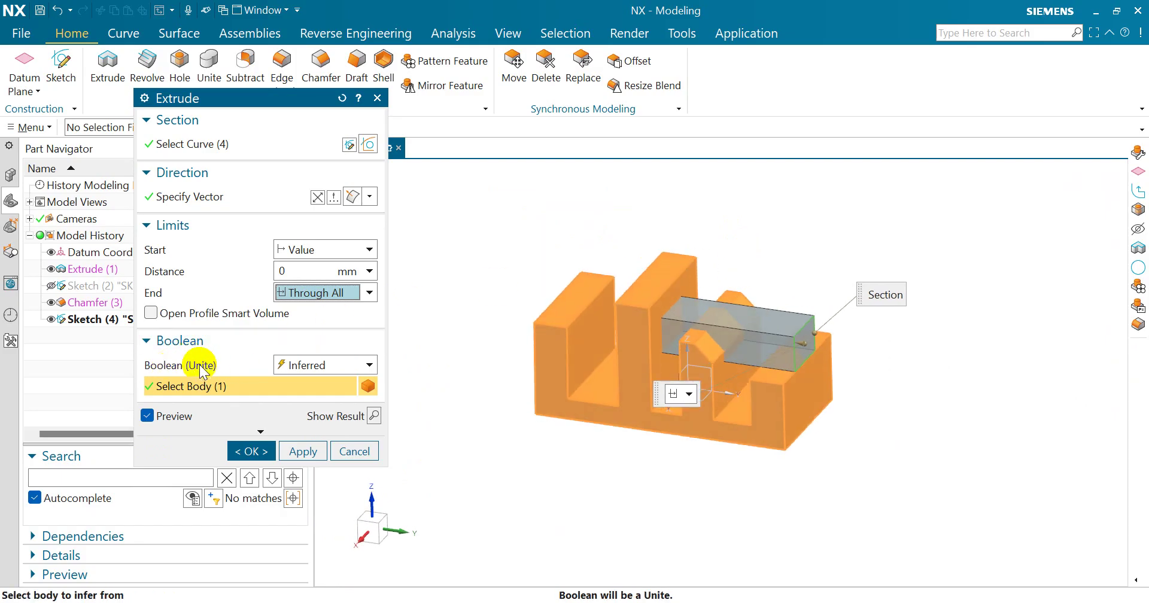
Set the extrusion's Boolean operation to Subtract and inspect the cut preview through the walls.
click(329, 365)
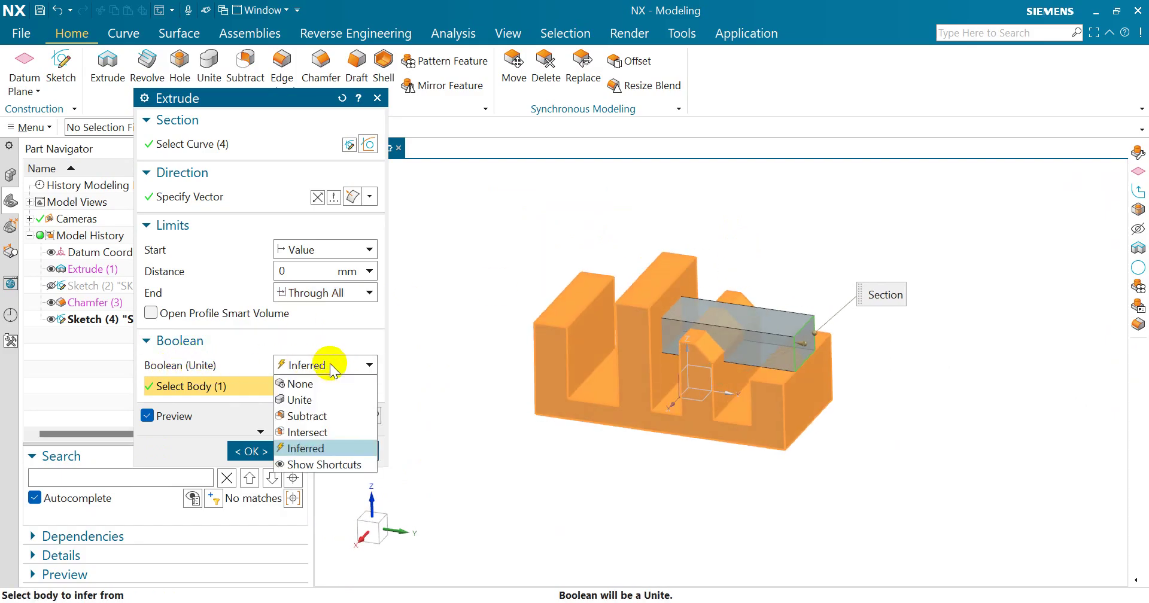
click(323, 416)
scroll(537, 318, up, 3)
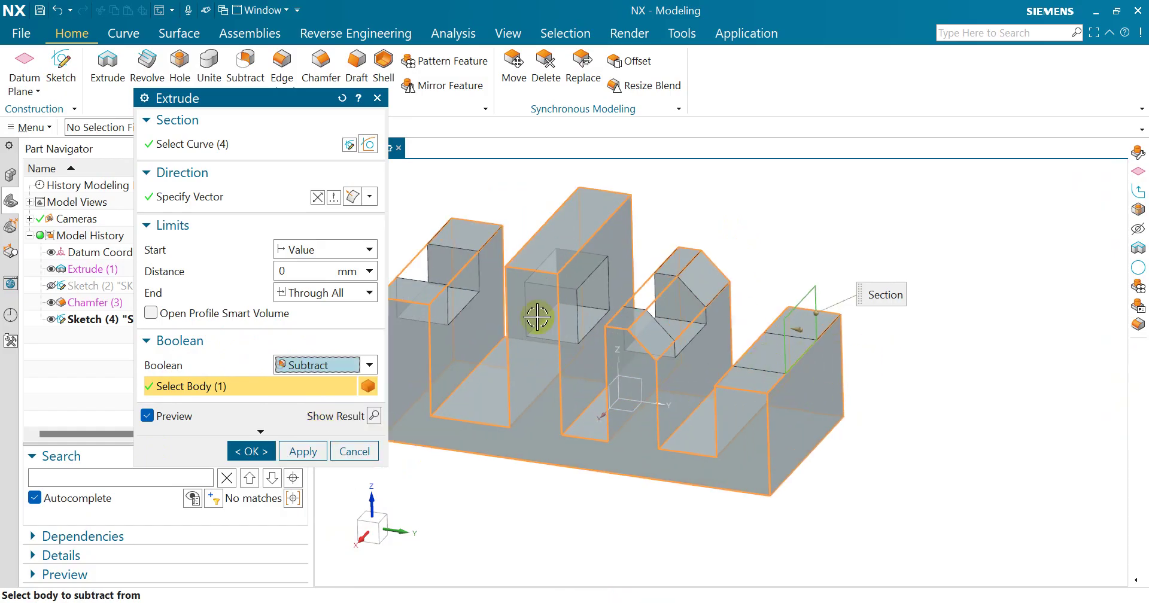
scroll(741, 384, down, 3)
scroll(668, 314, up, 3)
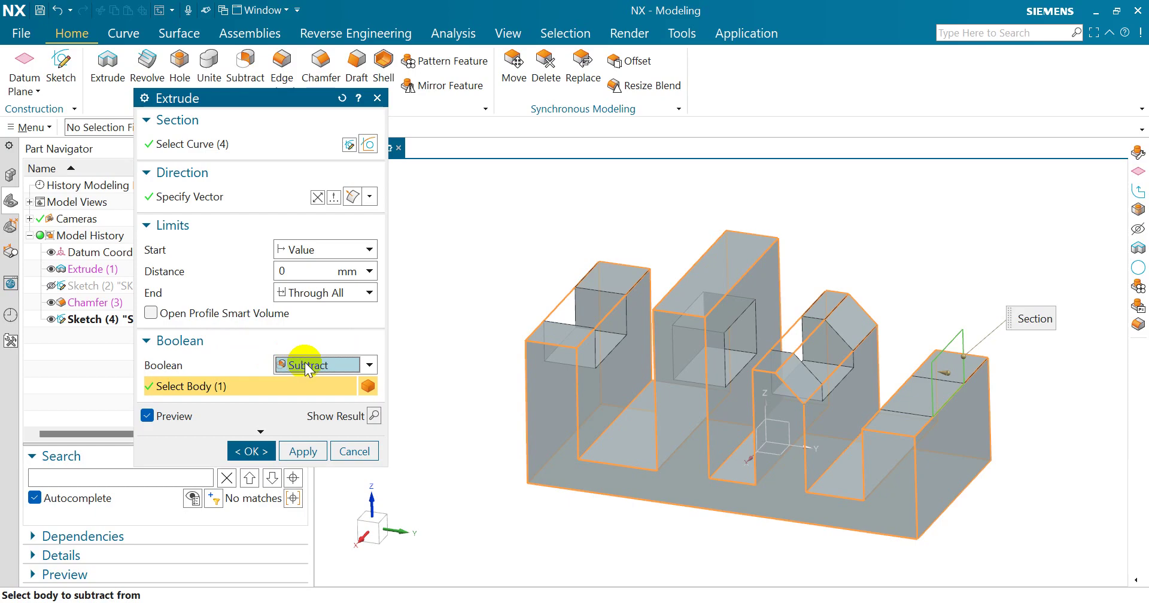
Change the subtracting extrusion's end limit to Until Next and create the feature.
click(339, 298)
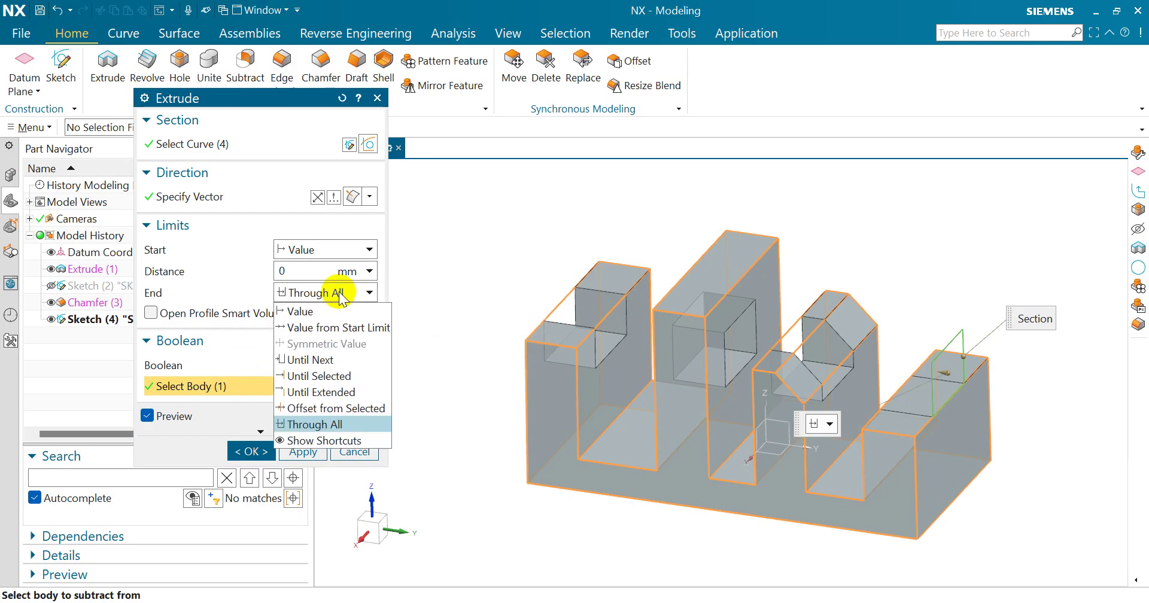
click(338, 360)
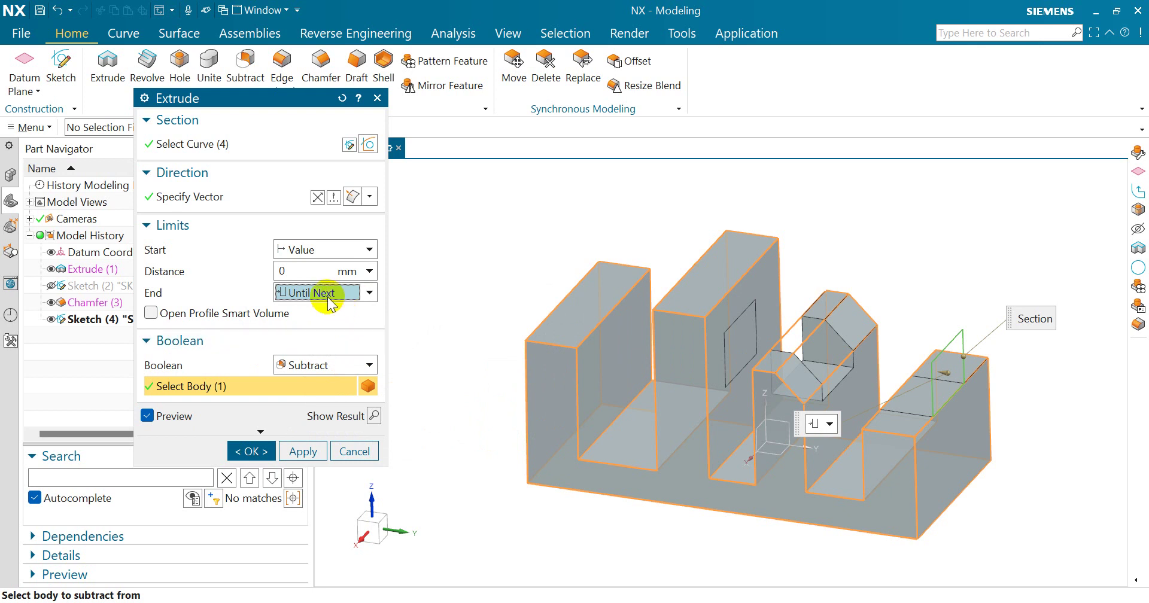
click(245, 450)
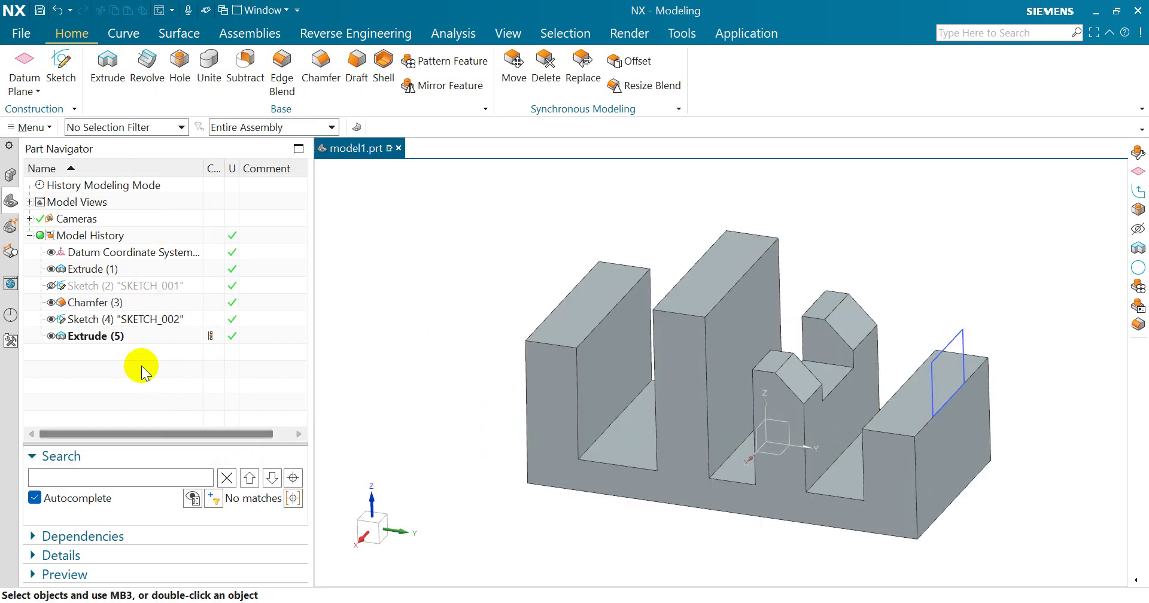
Edit the Extrude (5) feature with rollback and set its end limit to Through All.
click(116, 340)
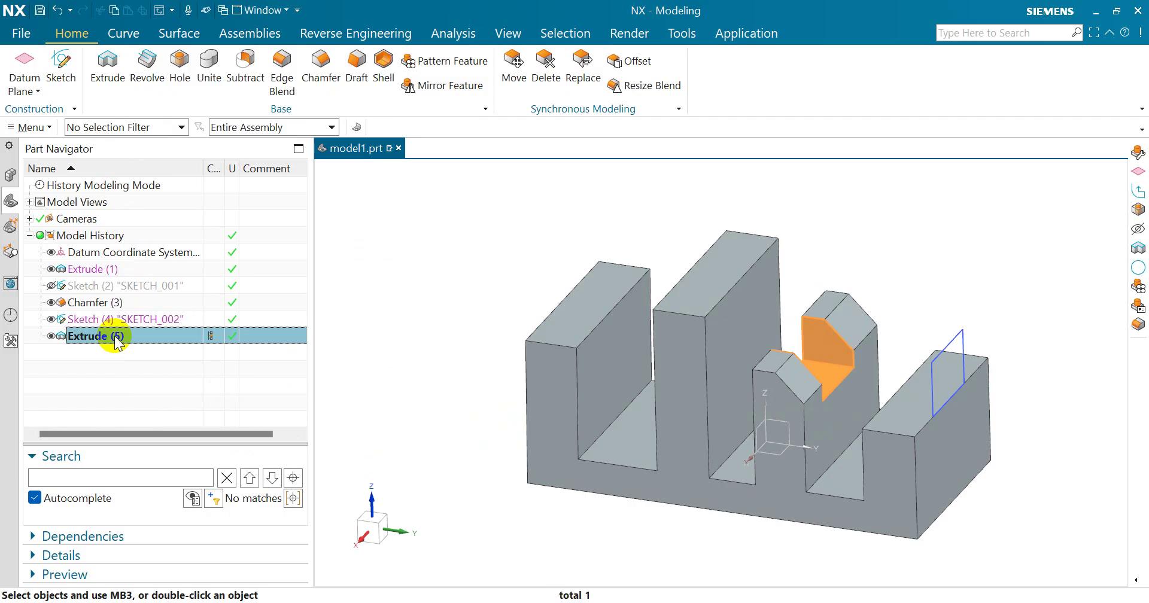
right_click(116, 343)
click(198, 62)
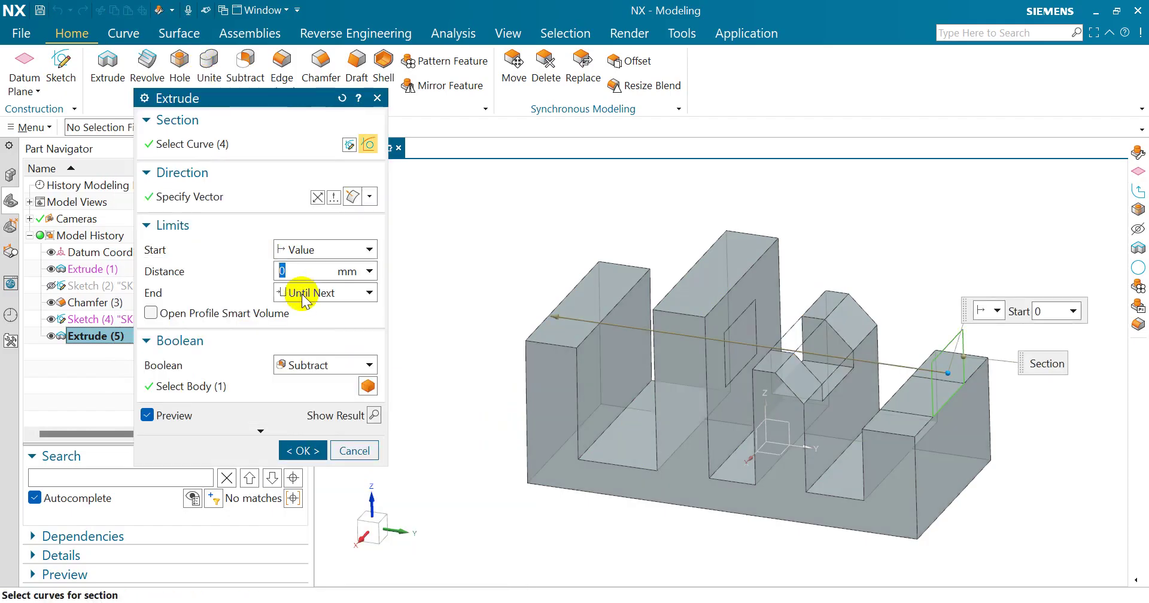
click(300, 292)
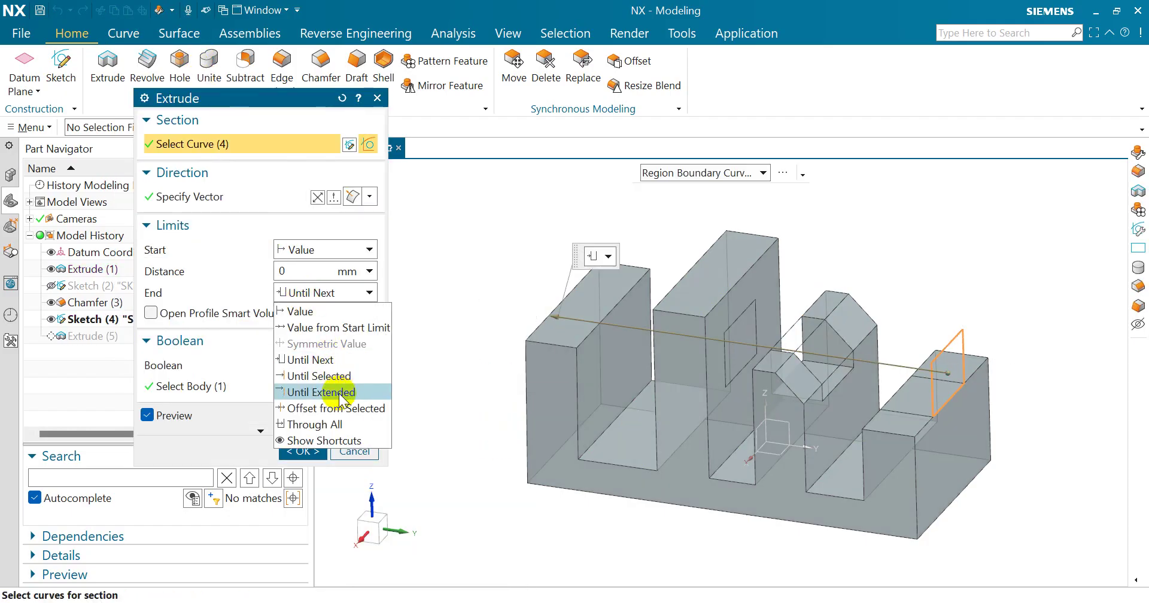
click(334, 424)
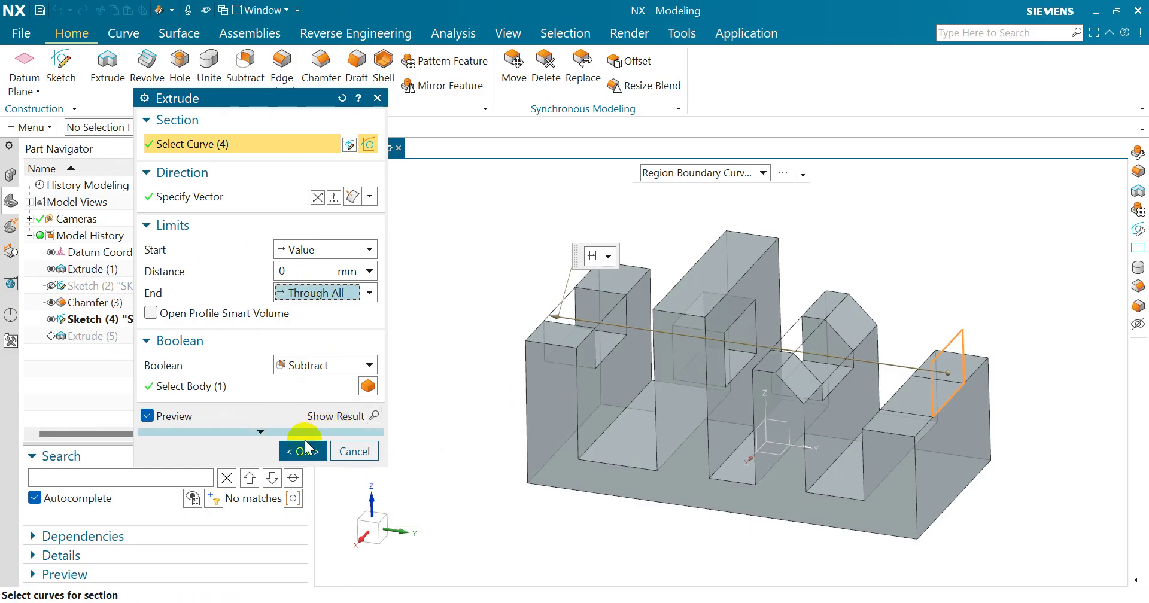
click(301, 451)
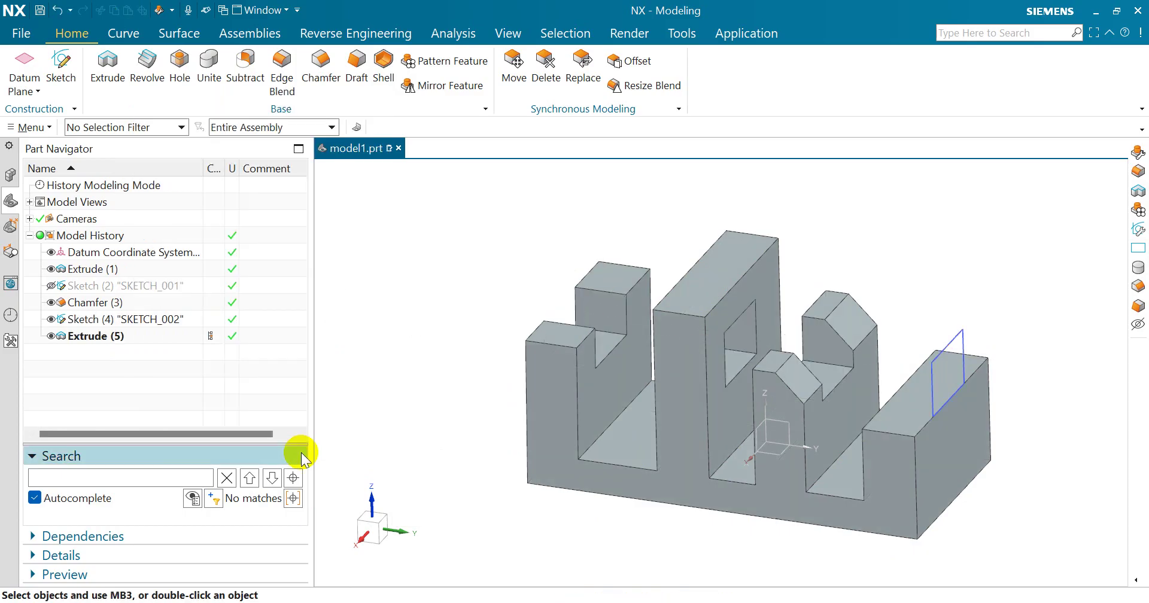
Edit Extrude (5) with rollback, change its Boolean operation to Unite and inspect the resulting body.
click(124, 339)
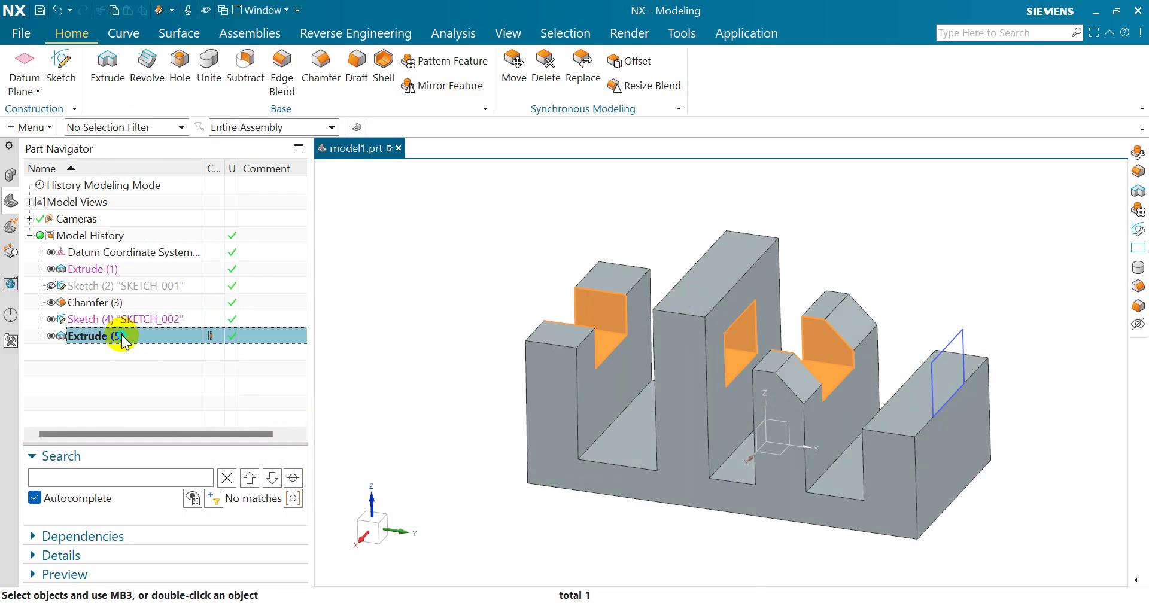
right_click(124, 338)
click(212, 64)
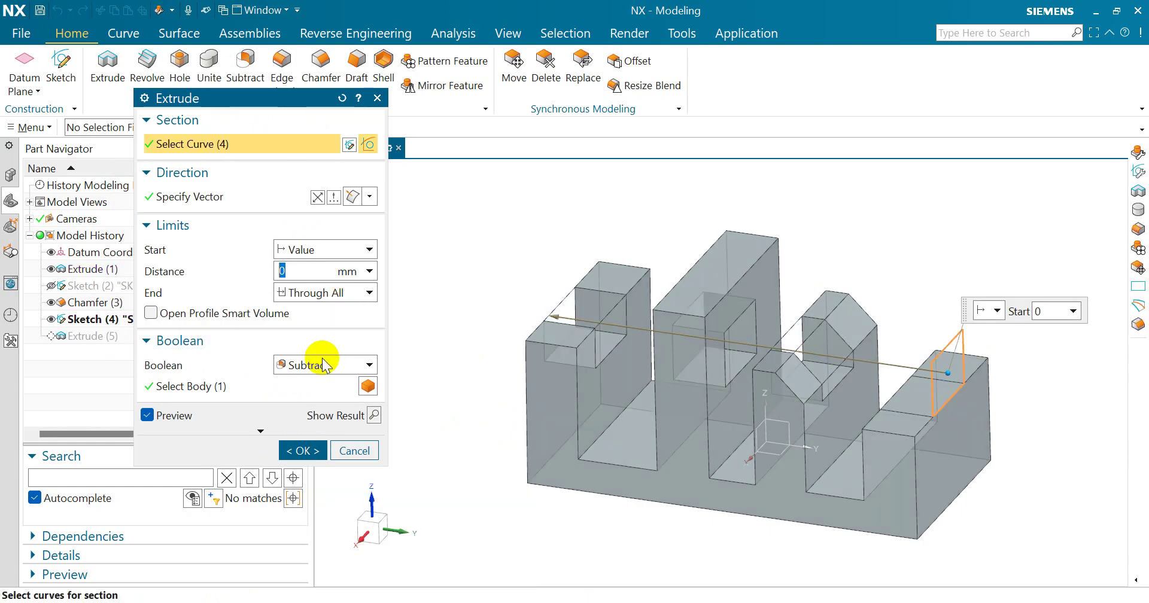
click(323, 367)
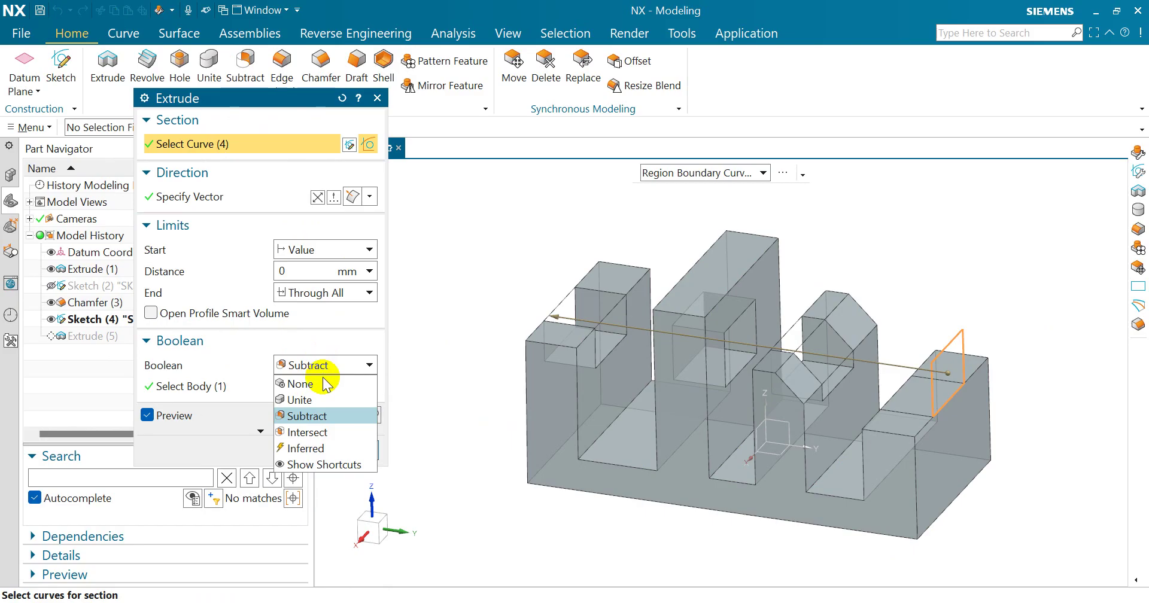
click(321, 397)
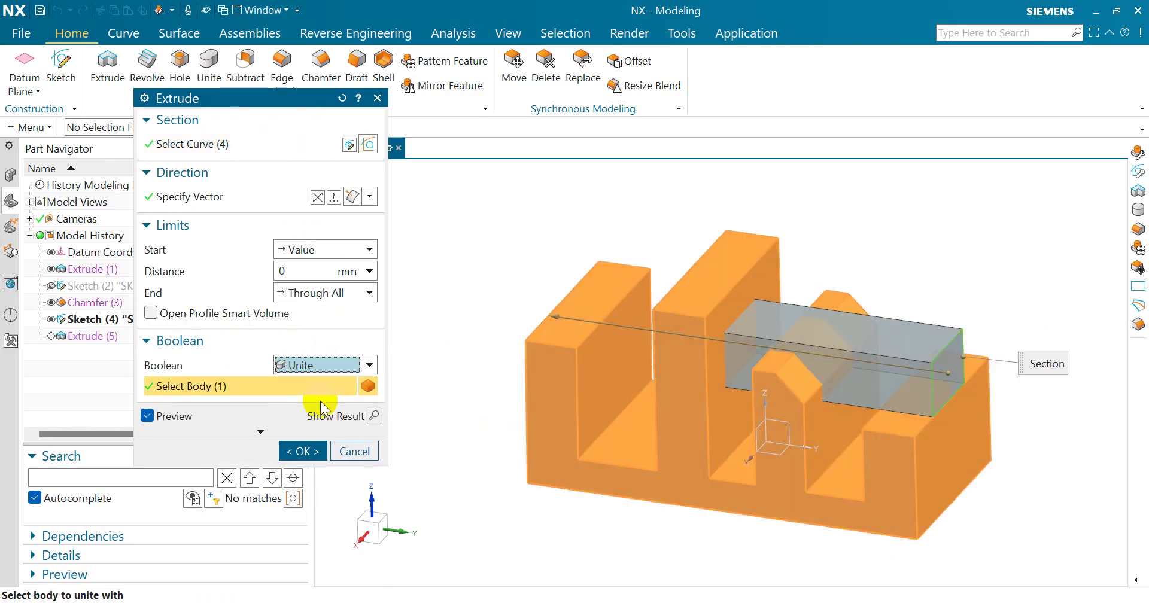
click(303, 451)
mouse_move(436, 350)
middle_down()
mouse_move(531, 333)
mouse_move(468, 313)
mouse_move(521, 362)
mouse_move(464, 303)
mouse_move(457, 313)
middle_up()
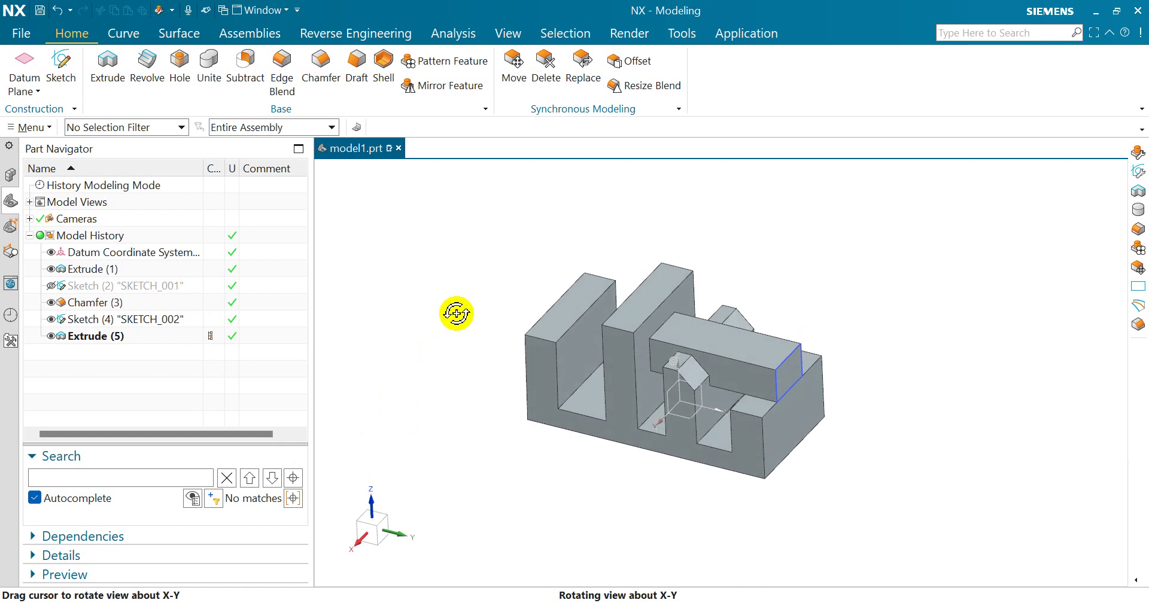
Edit Extrude (5) with rollback, switch its Boolean operation back to Subtract and view the cut walls.
click(99, 337)
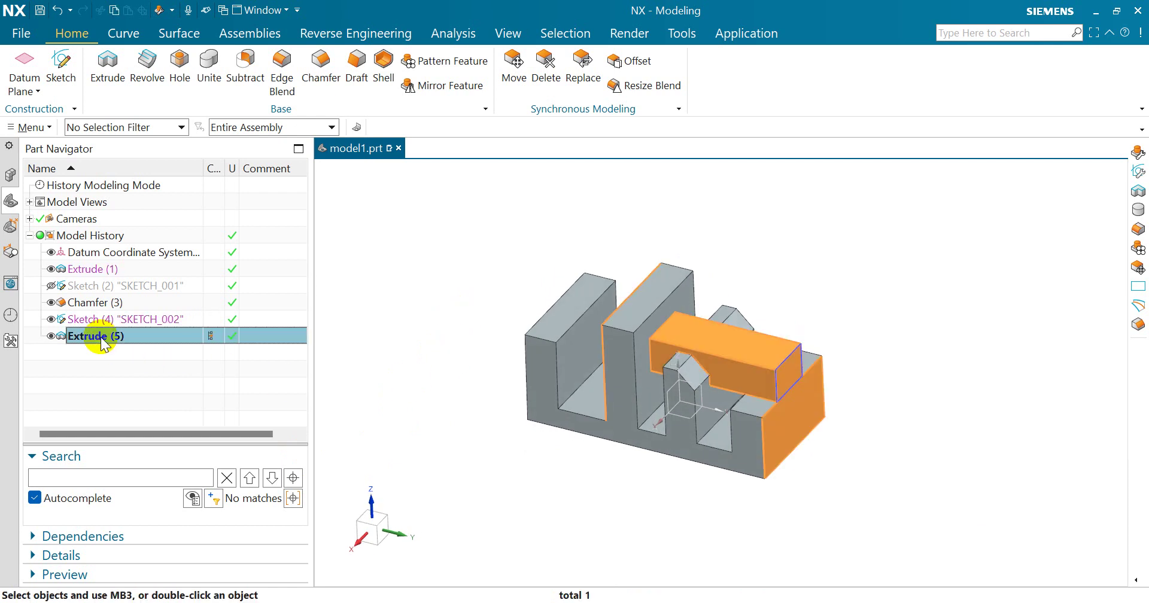
right_click(102, 341)
click(203, 69)
double_click(198, 335)
click(298, 365)
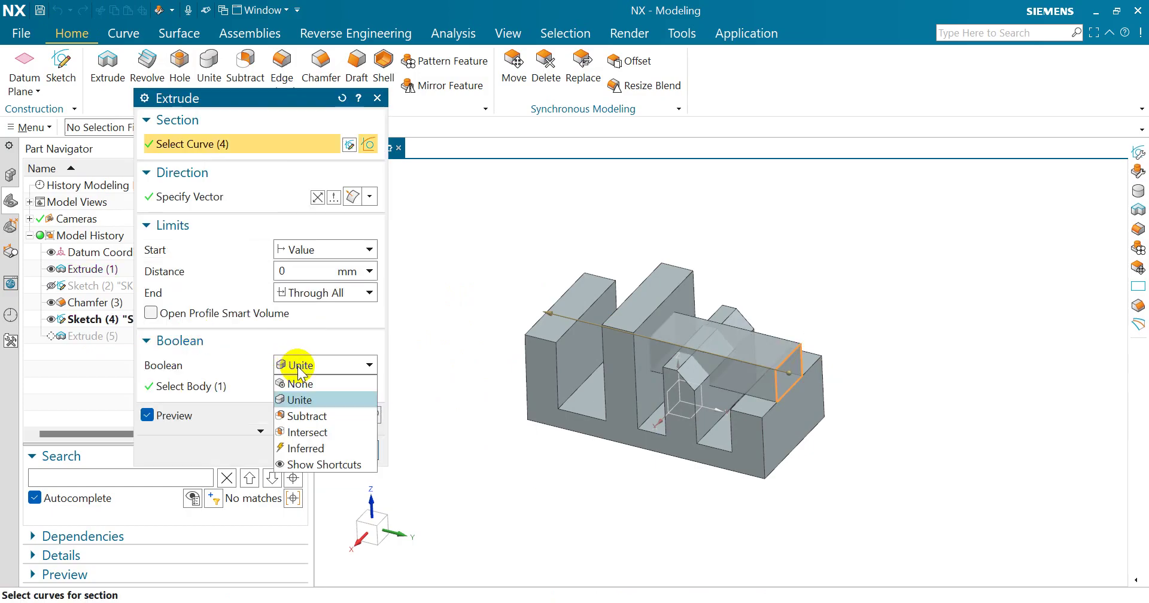
click(325, 417)
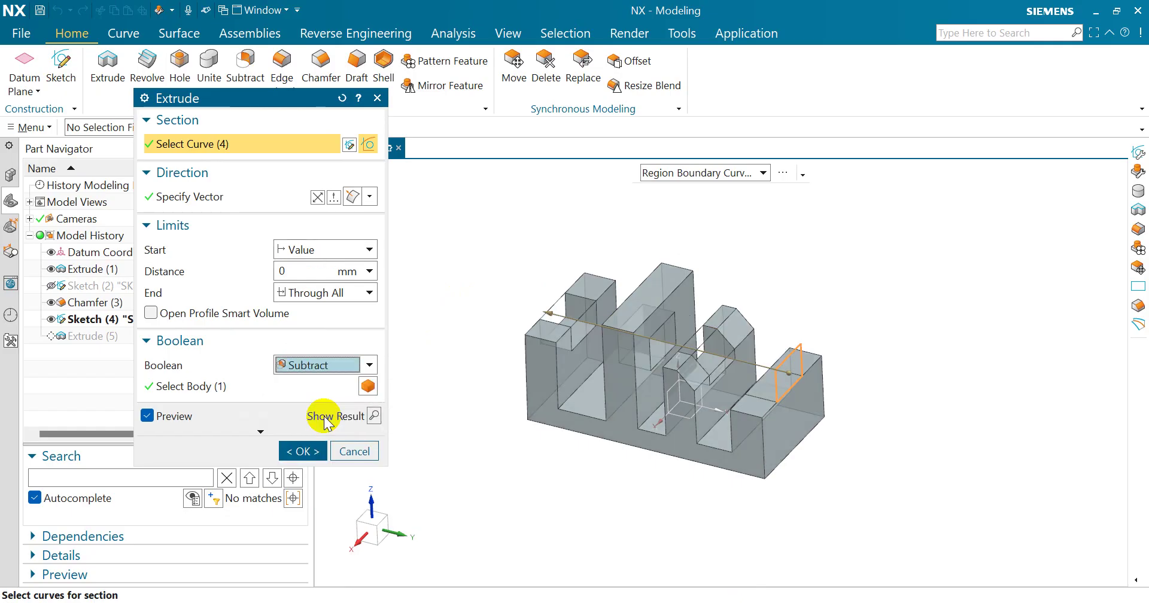
click(306, 452)
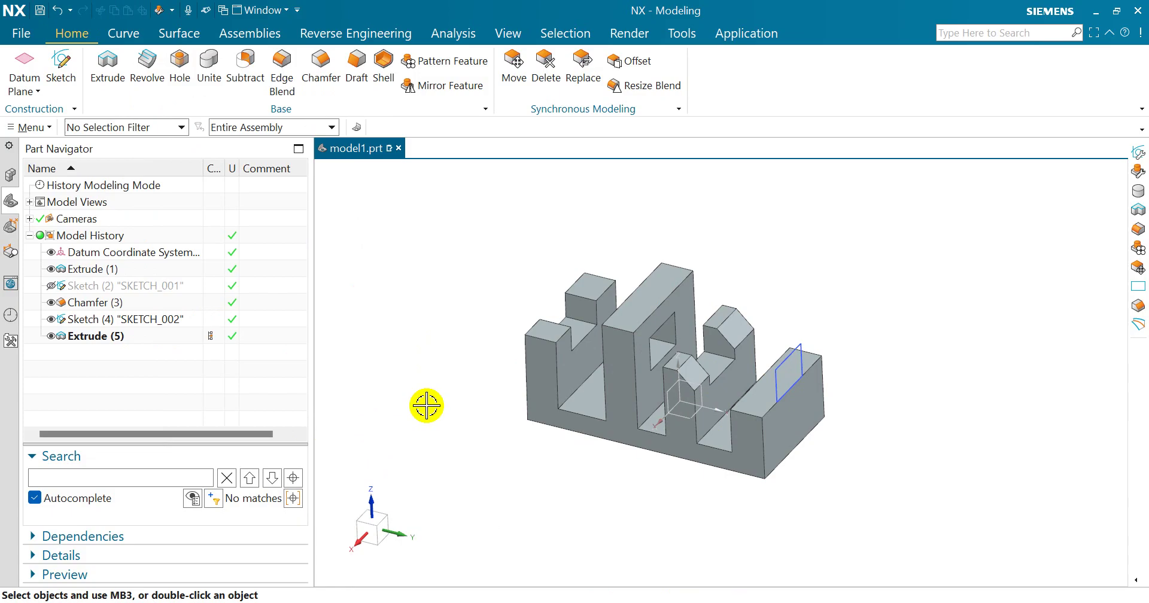
mouse_move(870, 392)
middle_down()
mouse_move(843, 357)
mouse_move(811, 359)
mouse_move(856, 379)
mouse_move(851, 400)
mouse_move(853, 387)
middle_up()
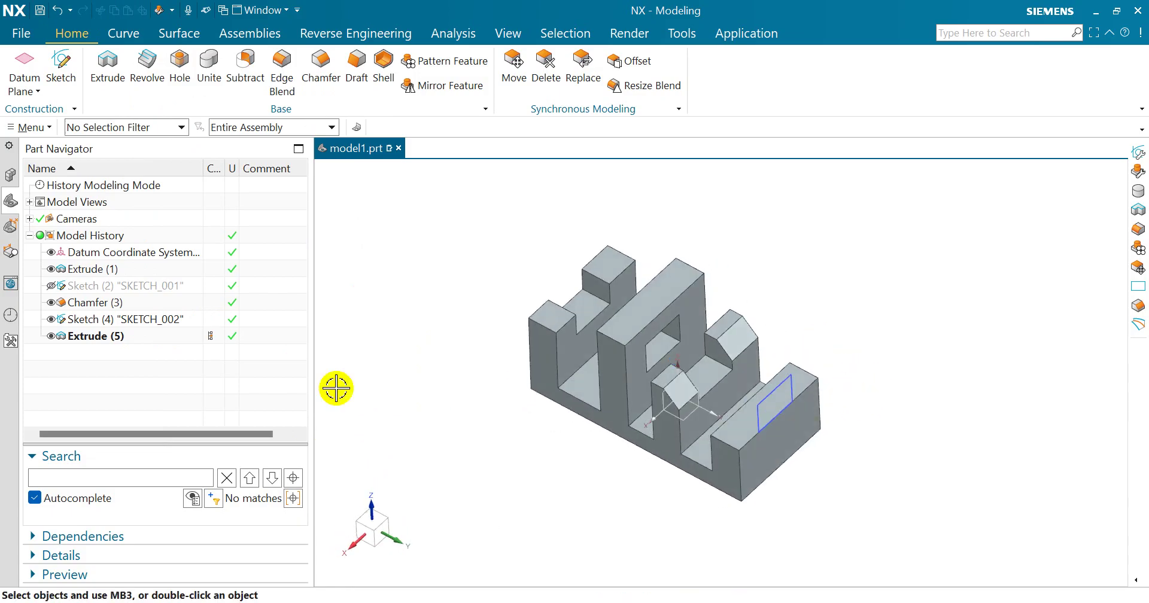
Edit Extrude (5) with rollback, change its Boolean operation to Intersect and inspect the resulting solids.
right_click(125, 335)
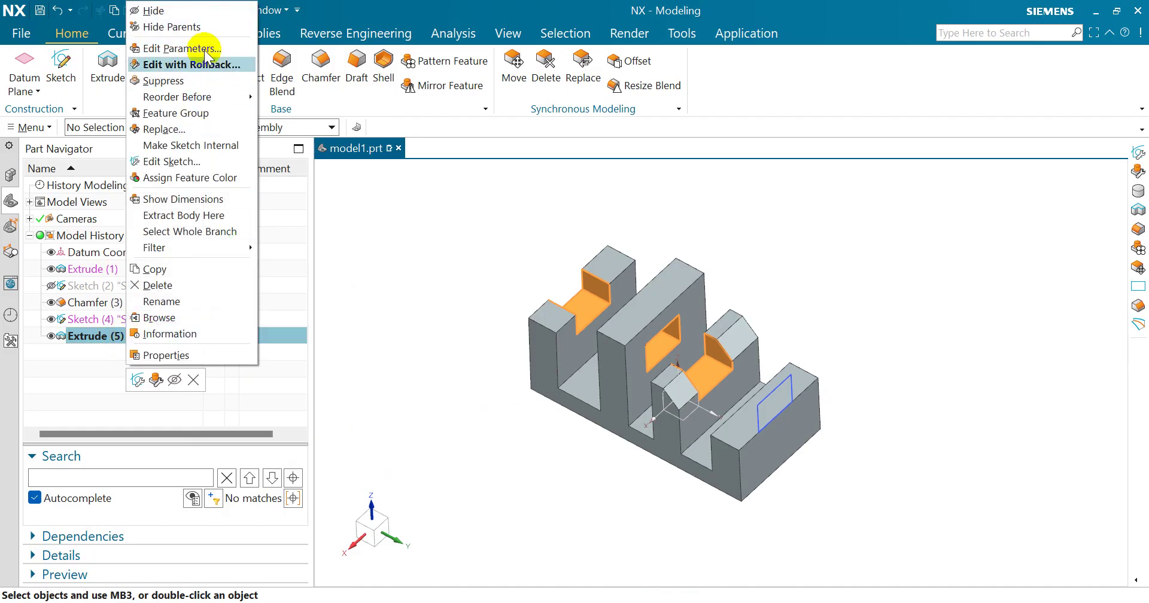
click(190, 64)
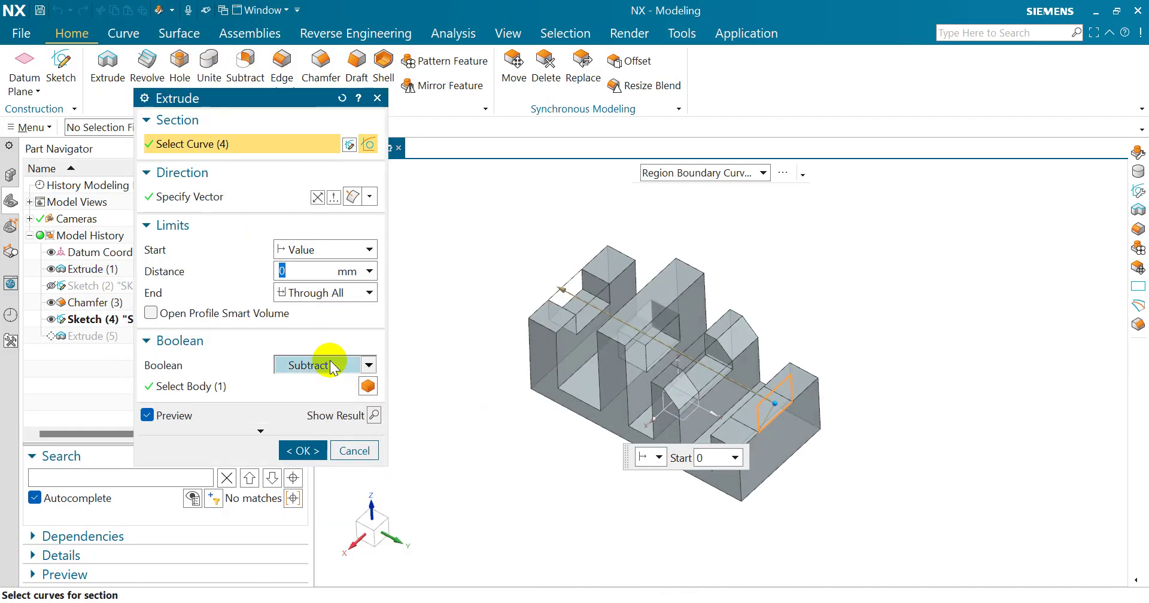
click(329, 365)
click(328, 432)
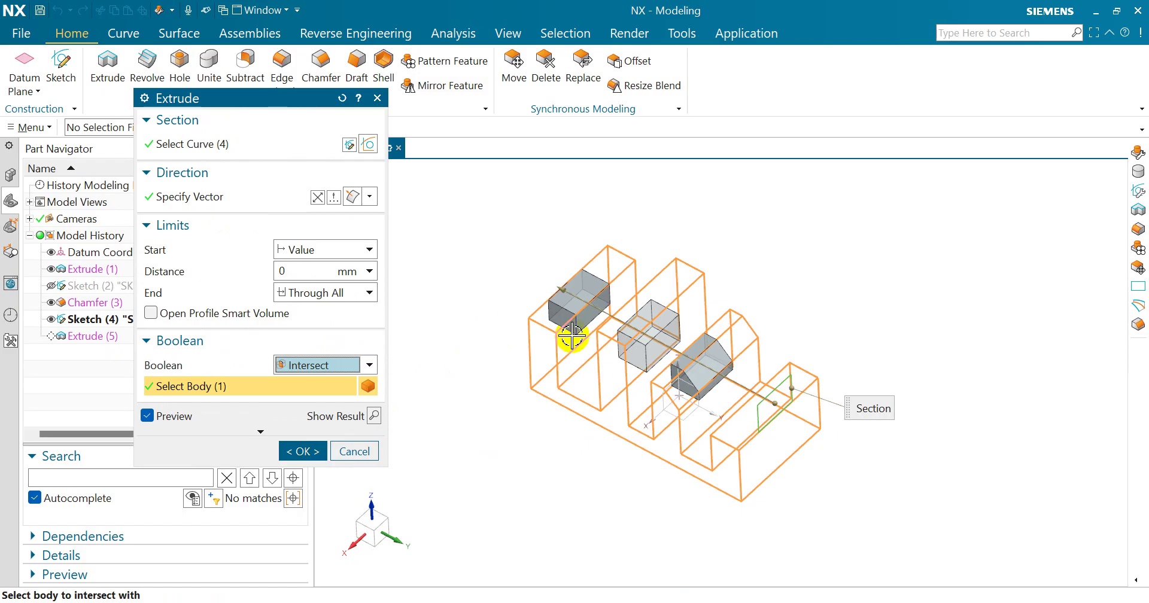
click(304, 452)
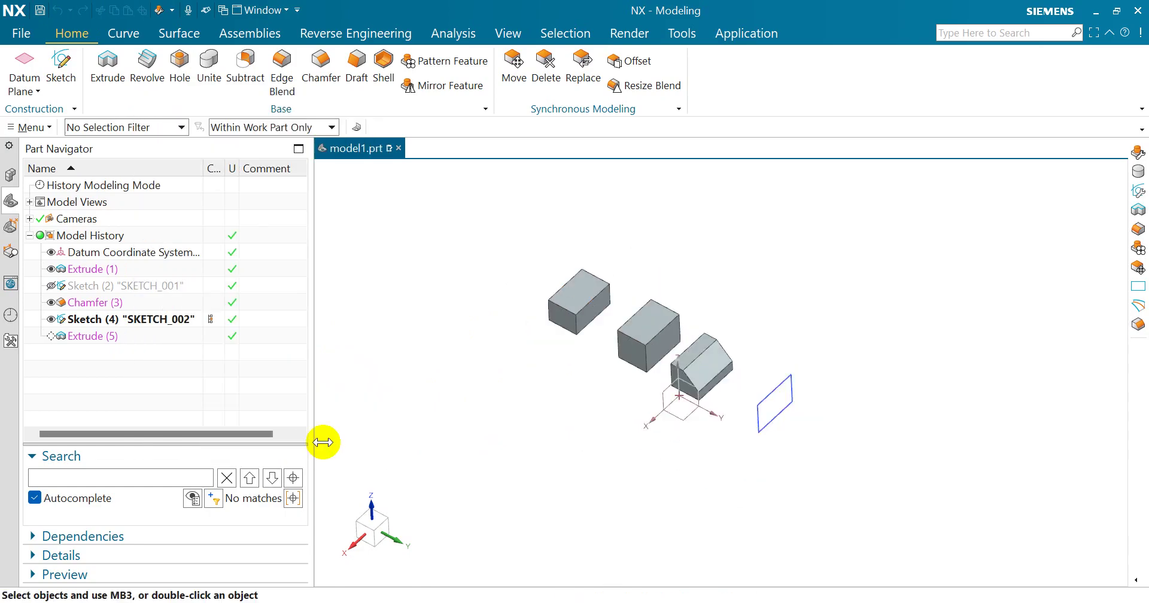
middle_drag(521, 350, 518, 372)
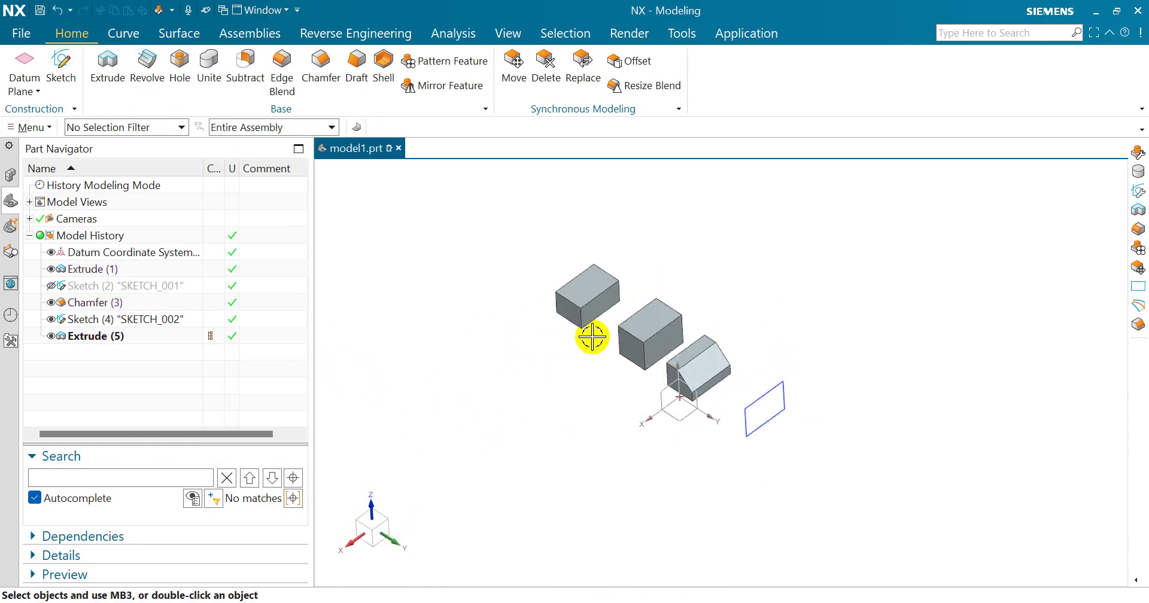
Edit Extrude (5) with rollback, try the Inferred Boolean option, and finish with the Boolean set to None.
click(133, 339)
right_click(145, 338)
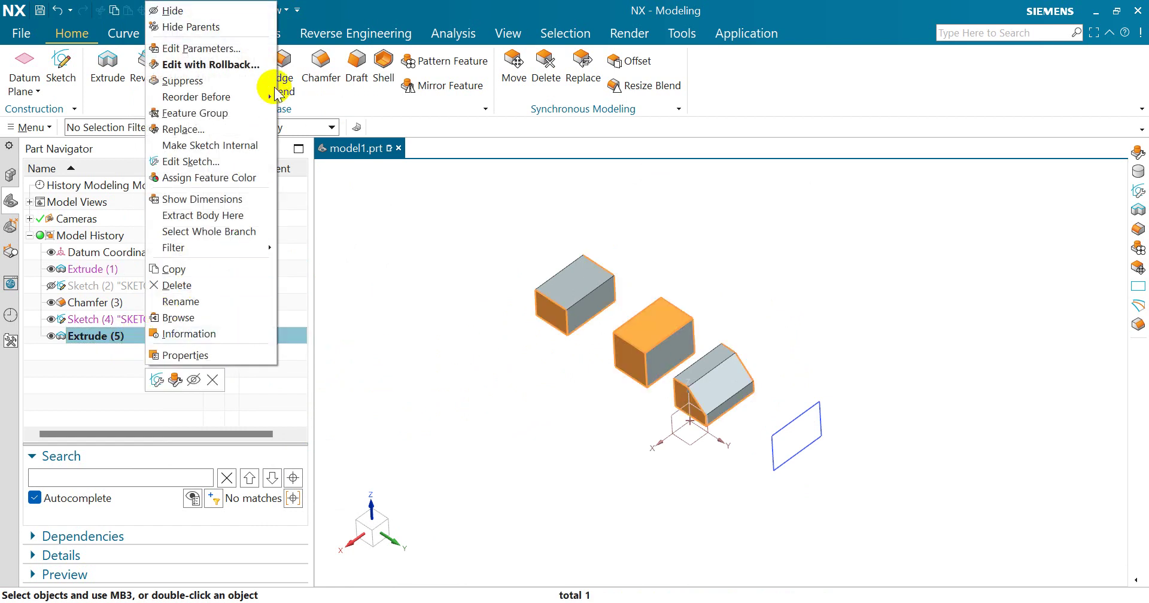
click(244, 62)
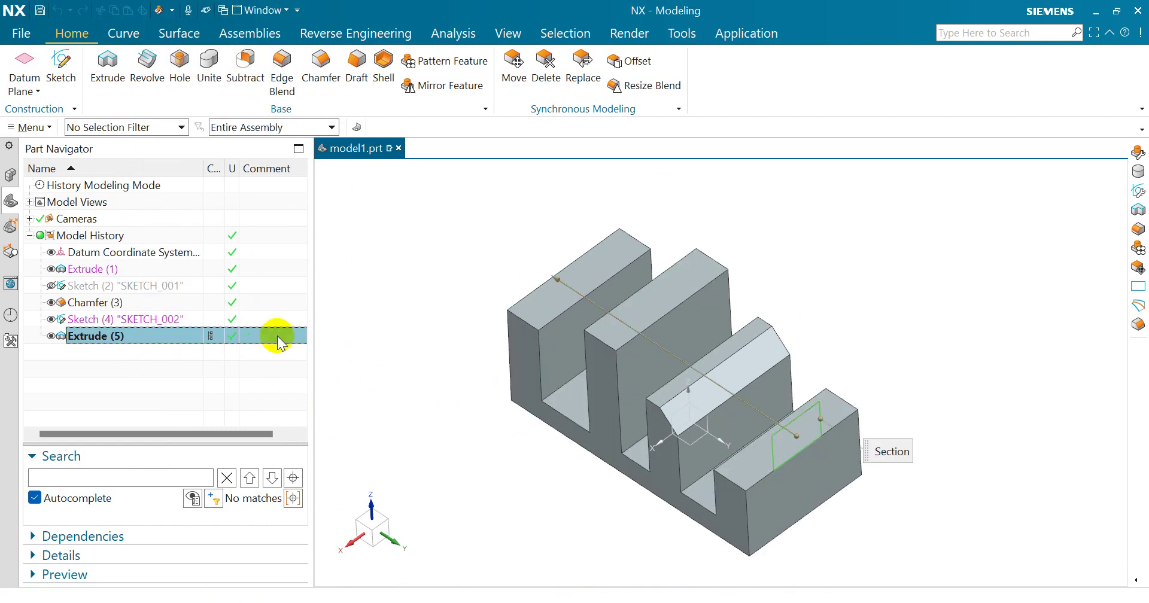
click(329, 366)
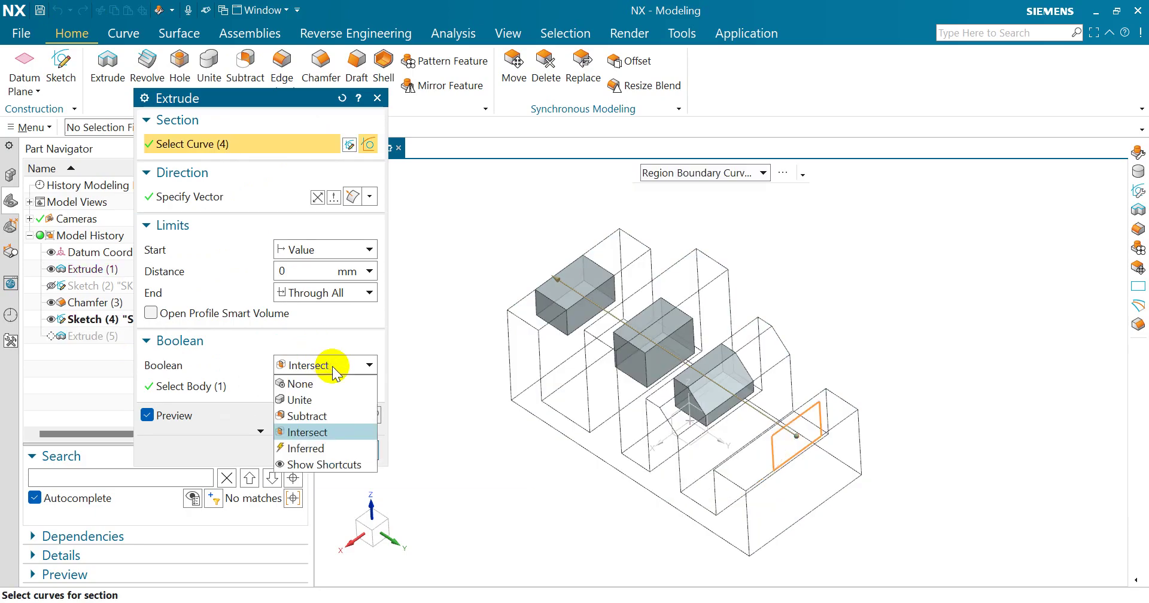
click(324, 453)
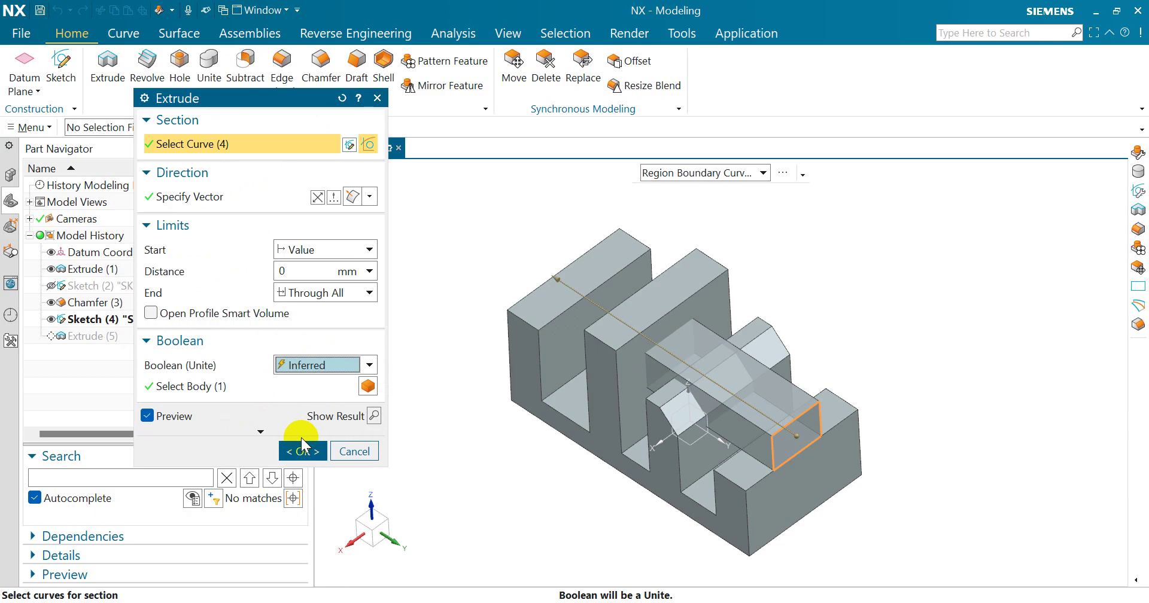
click(346, 367)
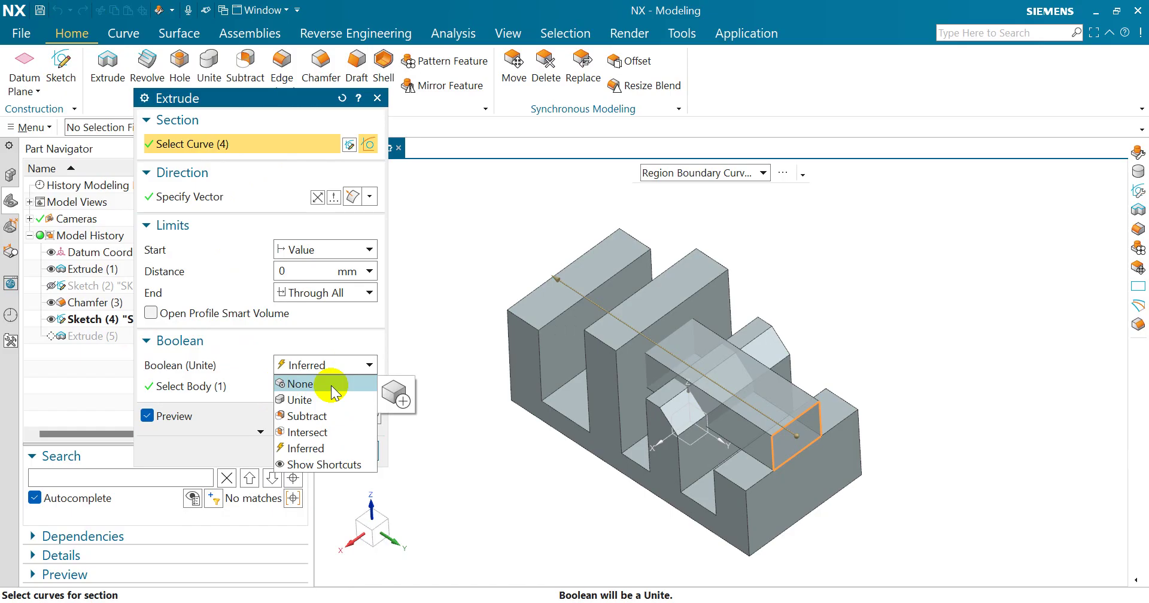
click(331, 386)
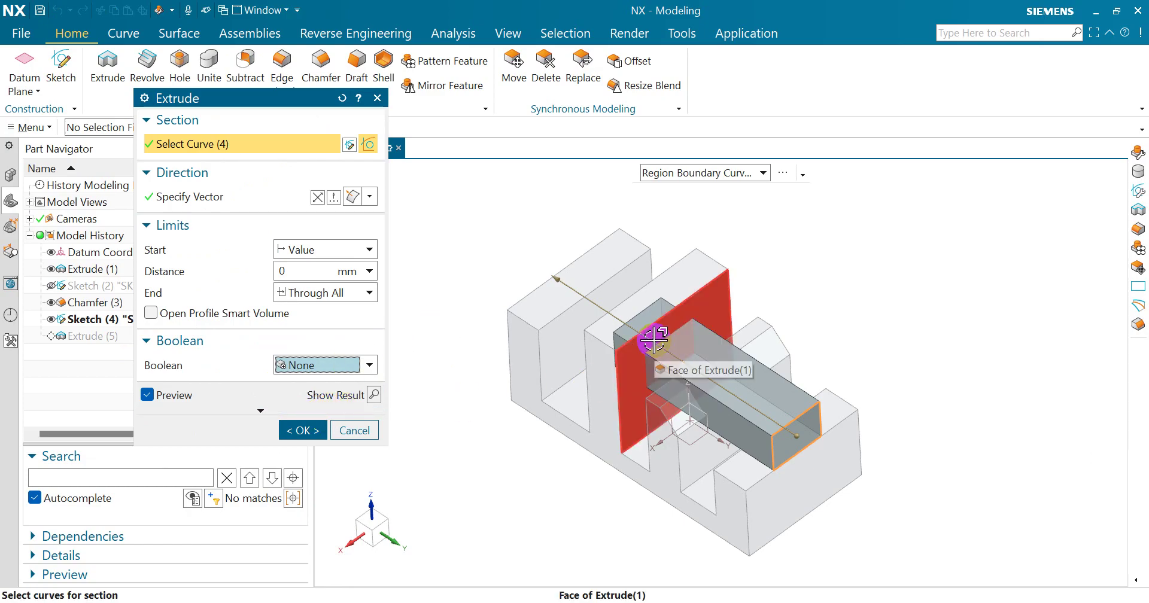
click(298, 428)
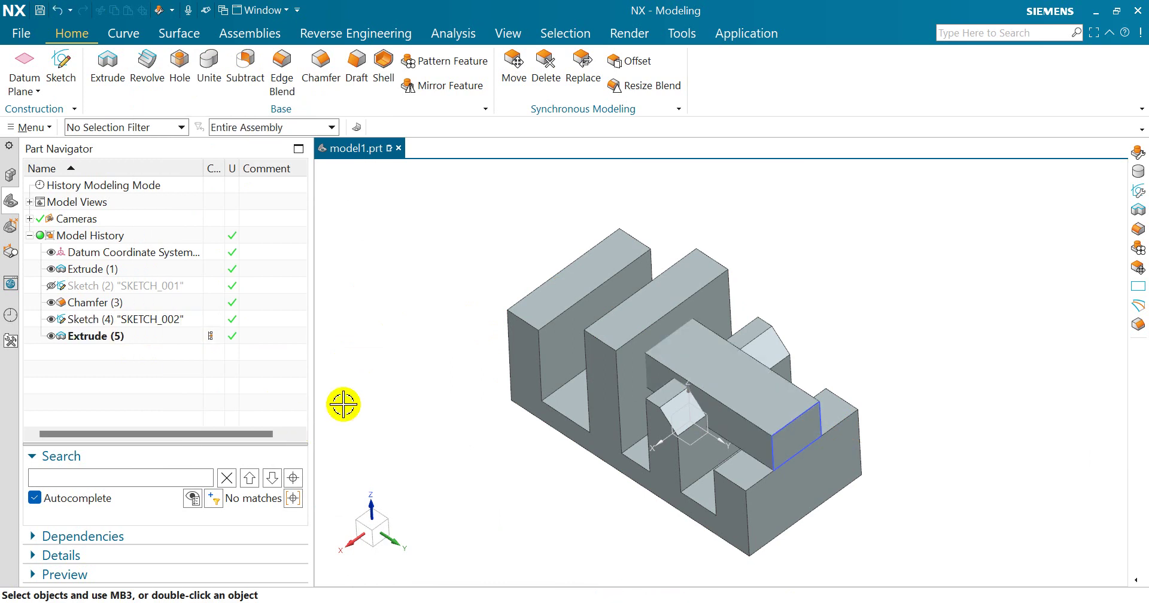
mouse_move(556, 277)
middle_down()
mouse_move(590, 264)
mouse_move(550, 282)
middle_up()
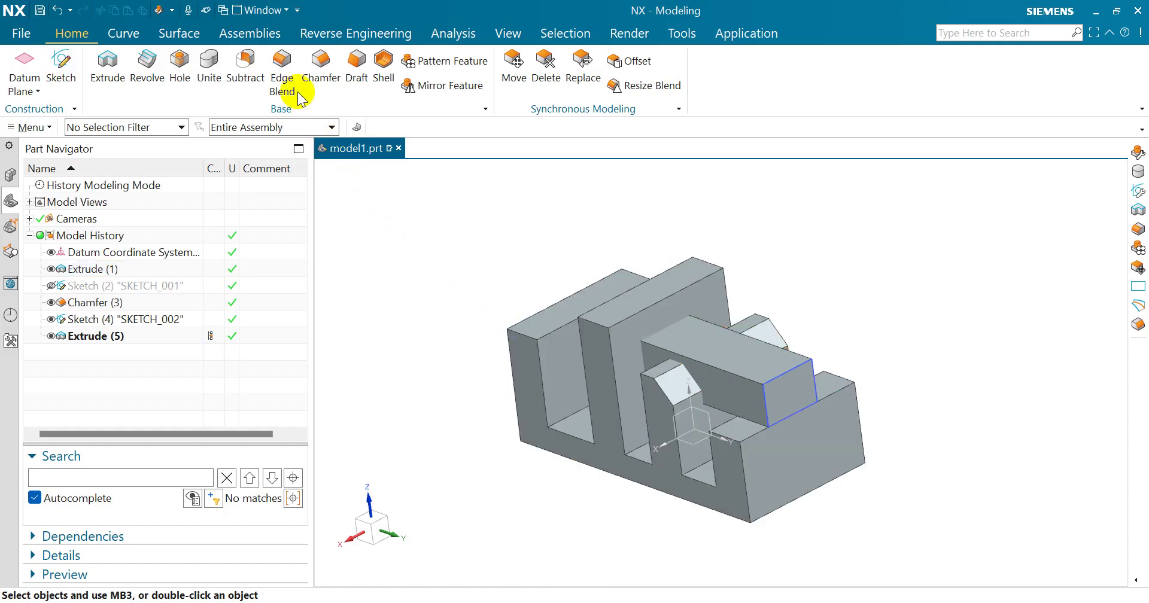
Apply a 10 mm Edge Blend to the upper and lower edges of the extruded bar's end face.
click(279, 66)
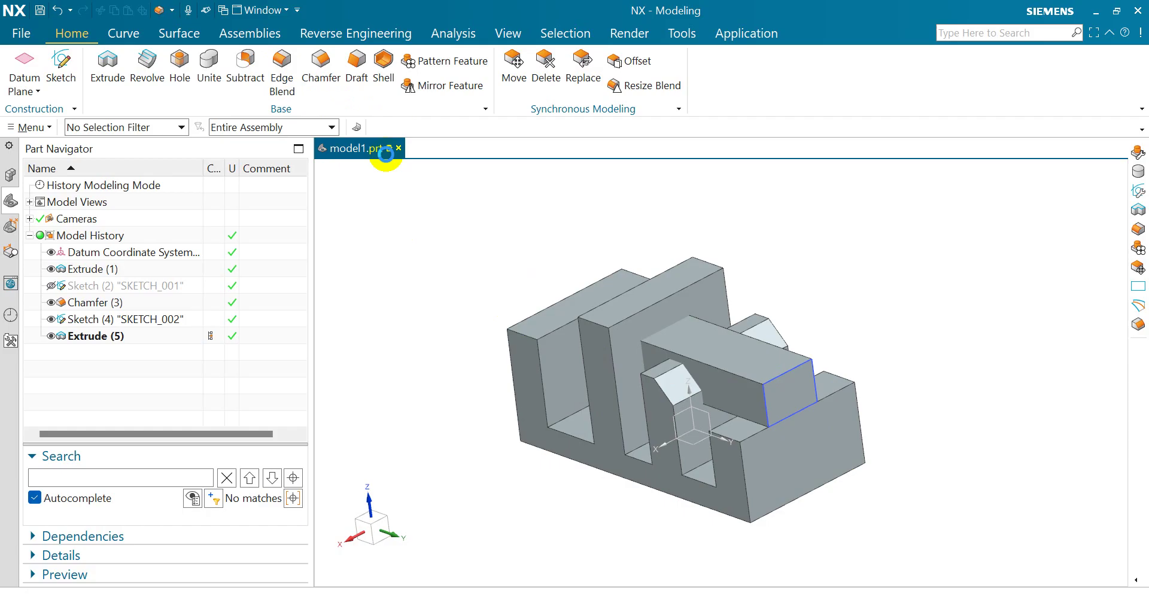
scroll(796, 419, up, 3)
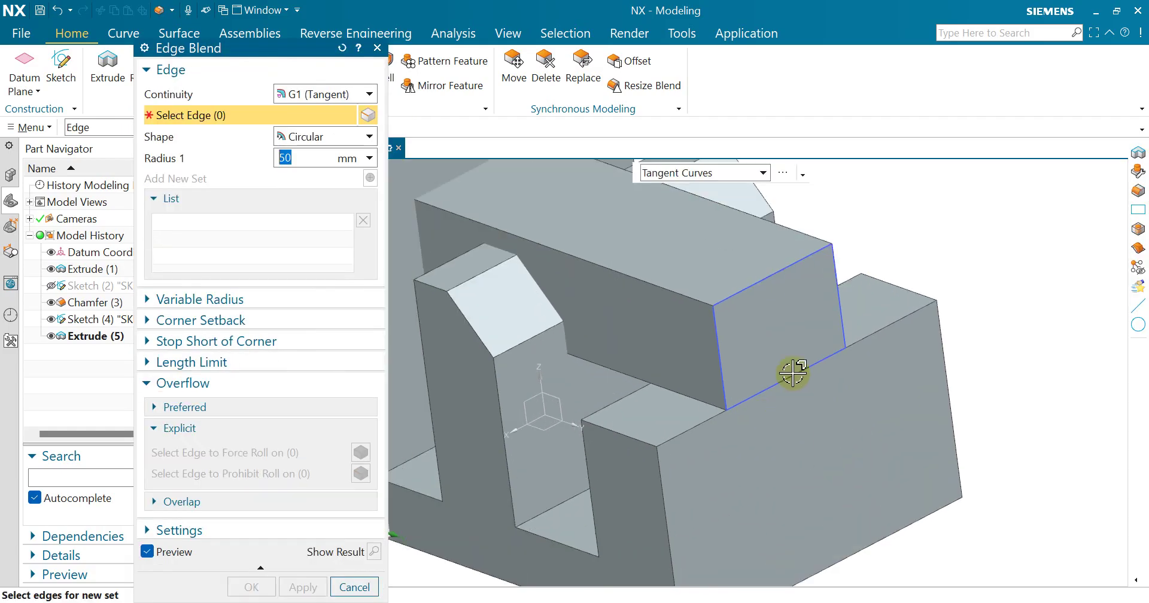
click(754, 279)
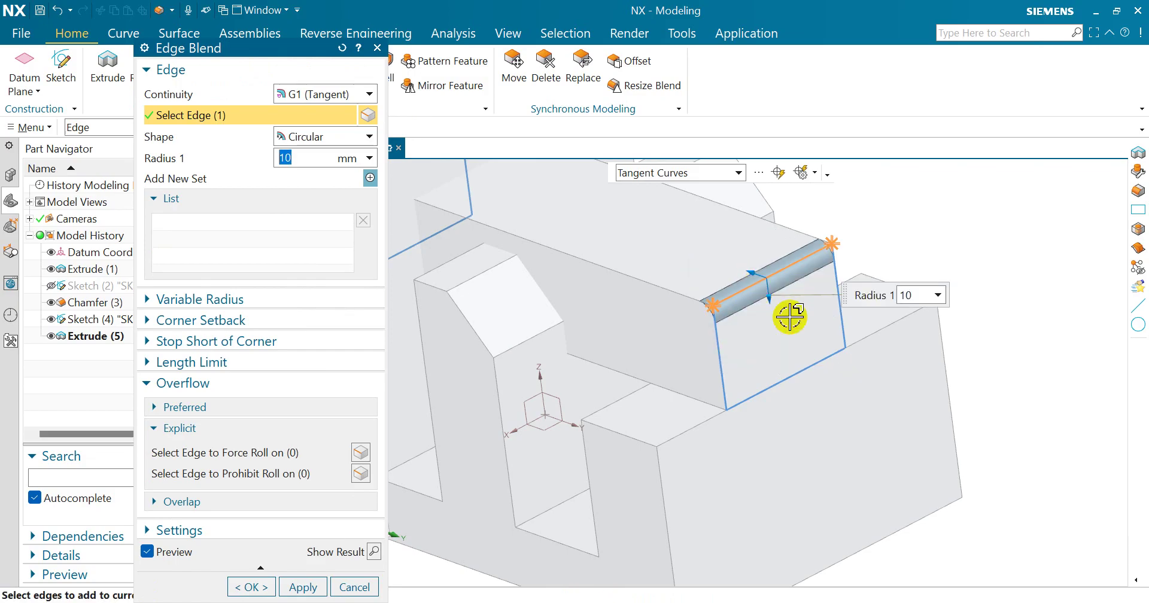
click(798, 374)
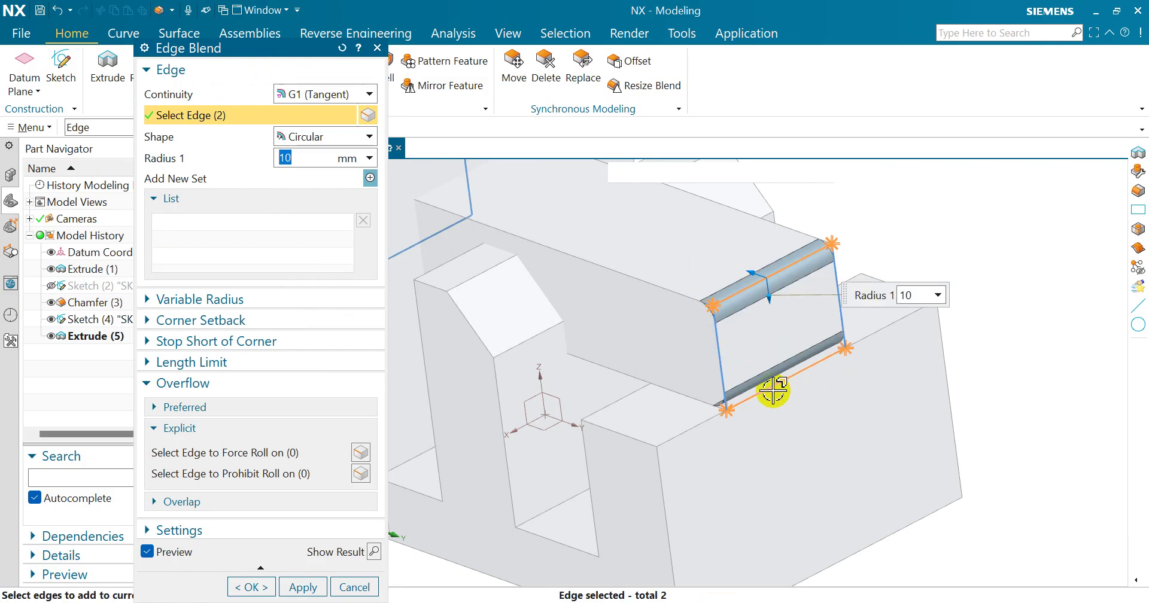
scroll(748, 401, up, 1)
scroll(617, 404, down, 2)
middle_drag(928, 367, 952, 363)
scroll(778, 347, up, 3)
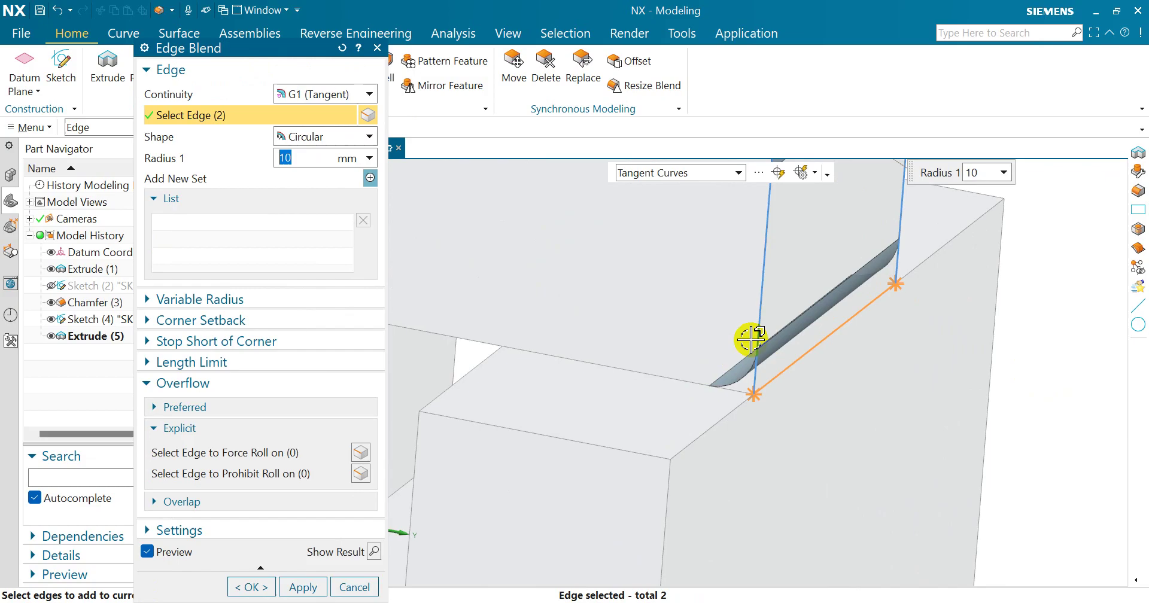
scroll(744, 379, down, 3)
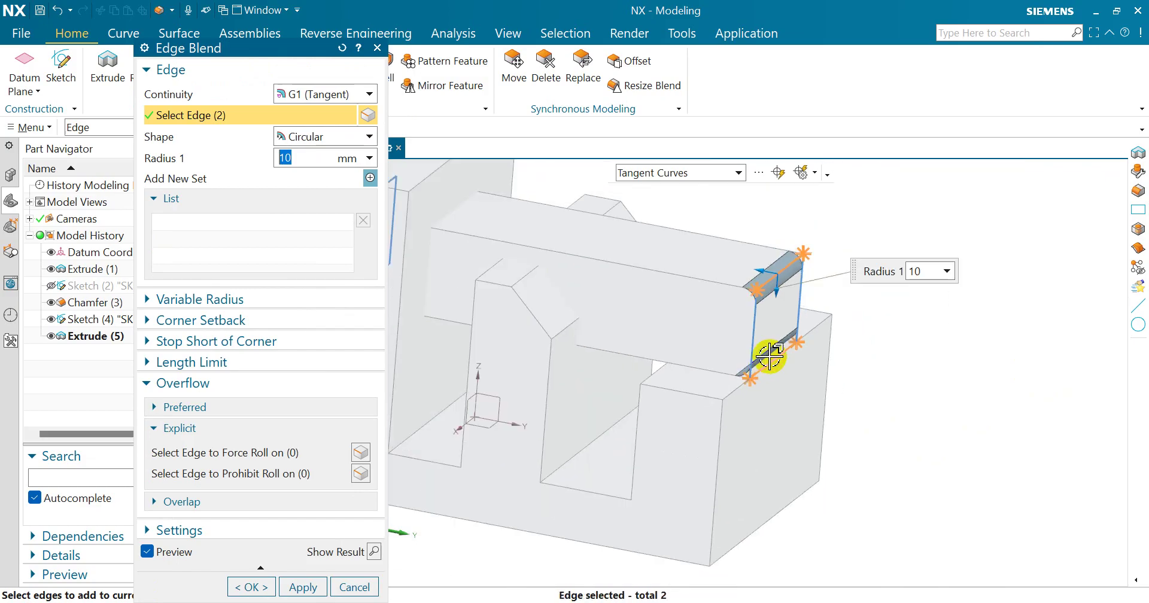
scroll(769, 356, down, 2)
click(239, 586)
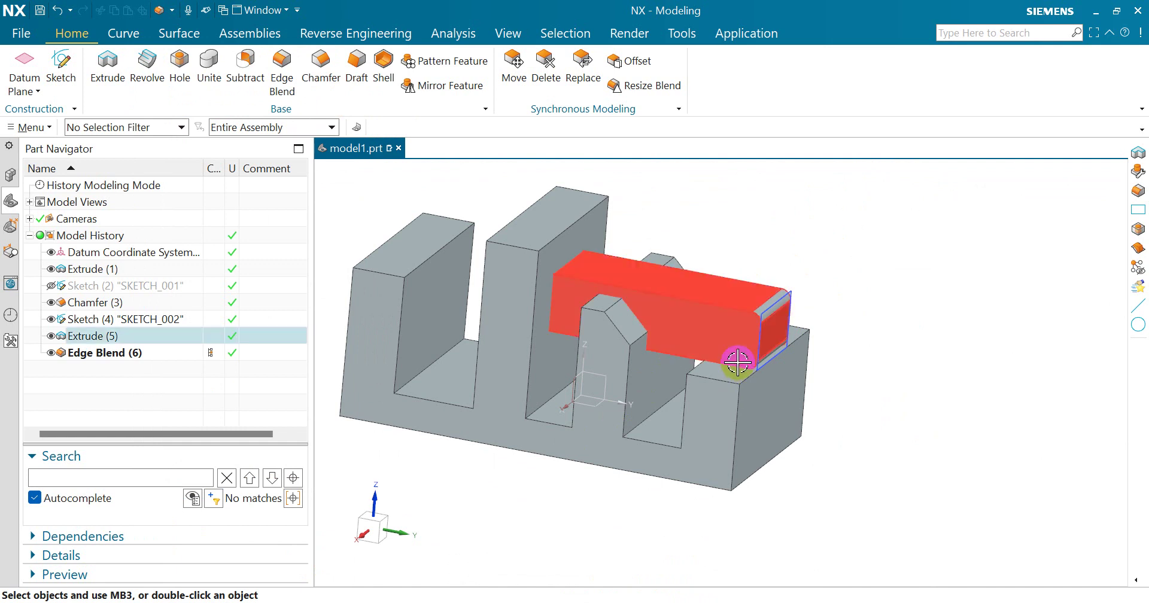
Inspect the rounded end of the bar above the end wall and delete its edge blend feature.
scroll(737, 365, up, 3)
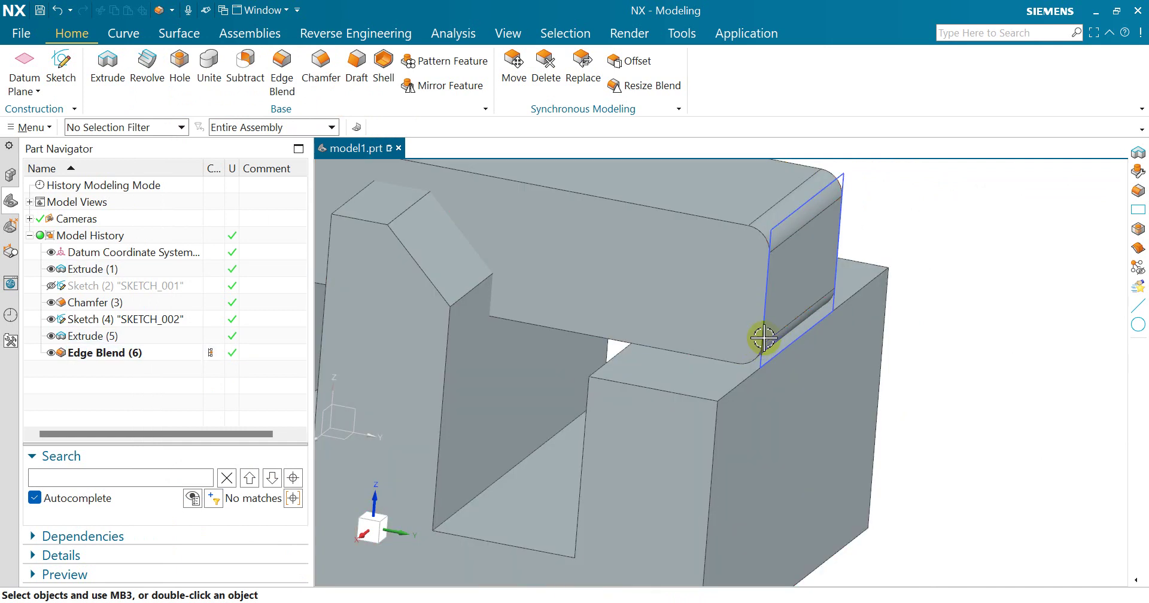
scroll(676, 354, down, 3)
mouse_move(800, 367)
middle_down()
mouse_move(806, 347)
mouse_move(806, 358)
middle_up()
scroll(865, 354, down, 3)
scroll(732, 300, up, 2)
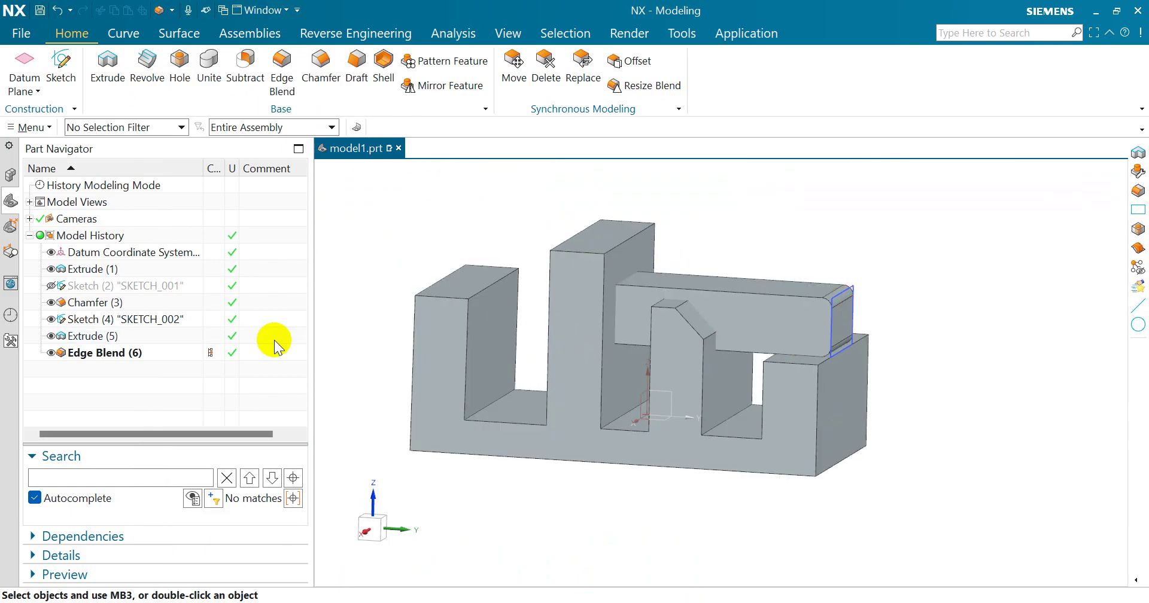
click(96, 353)
right_click(95, 350)
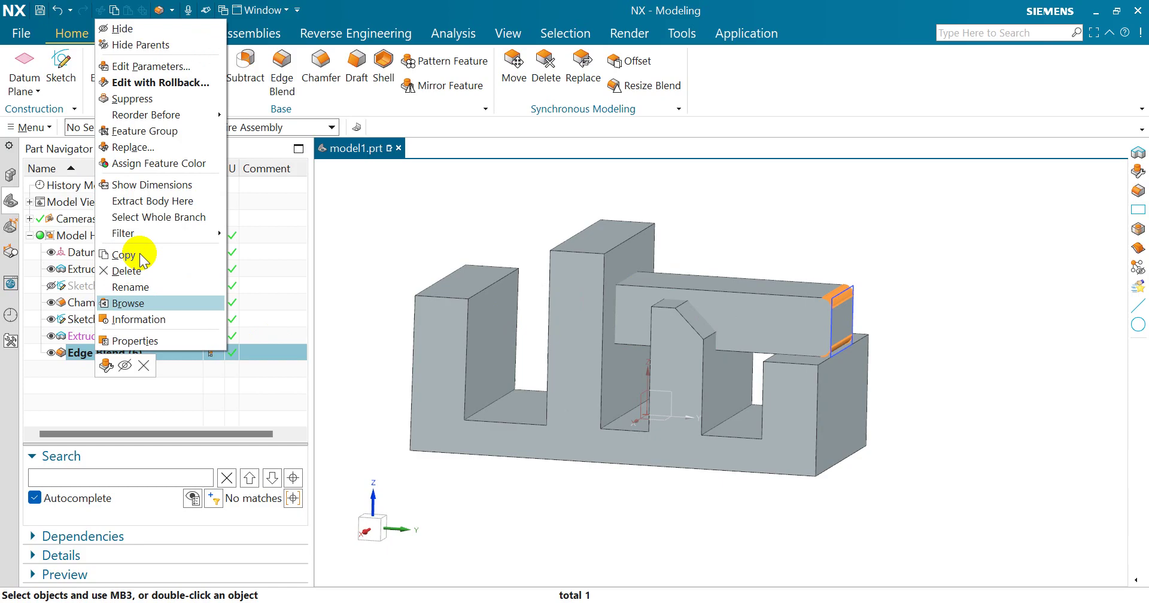
click(127, 272)
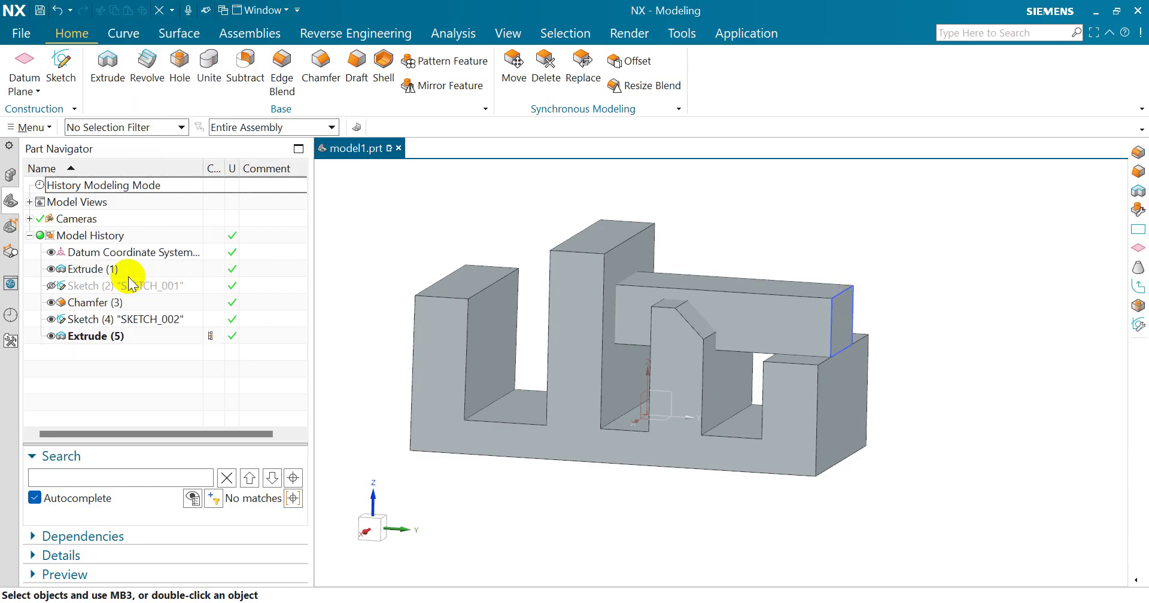
Edit Extrude (5) with rollback and set its Boolean operation to Unite.
click(116, 339)
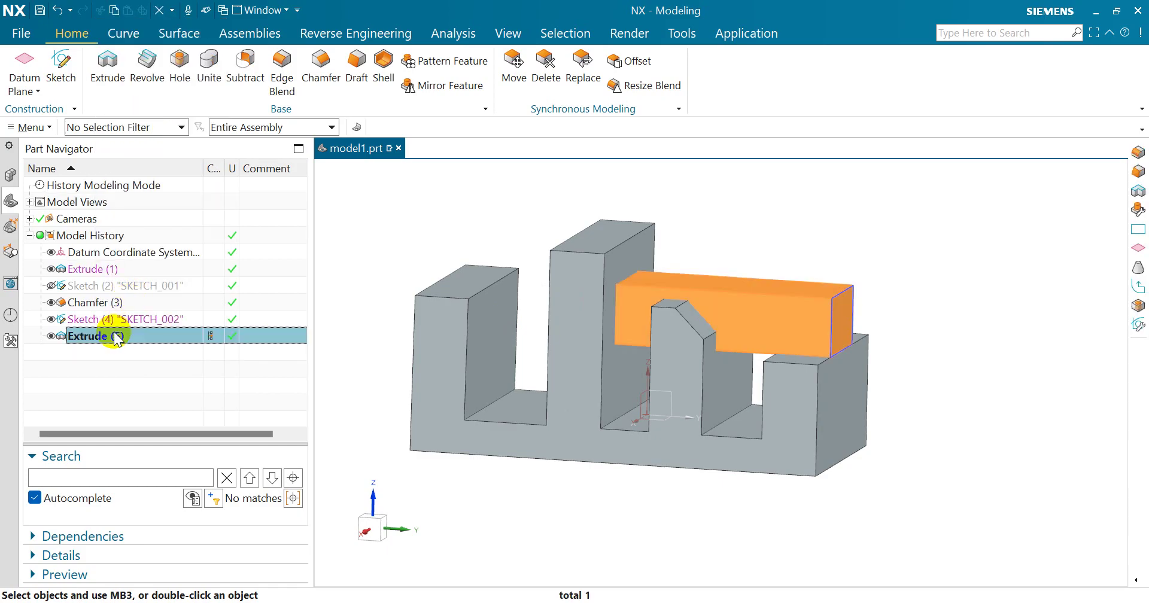
right_click(116, 338)
click(198, 66)
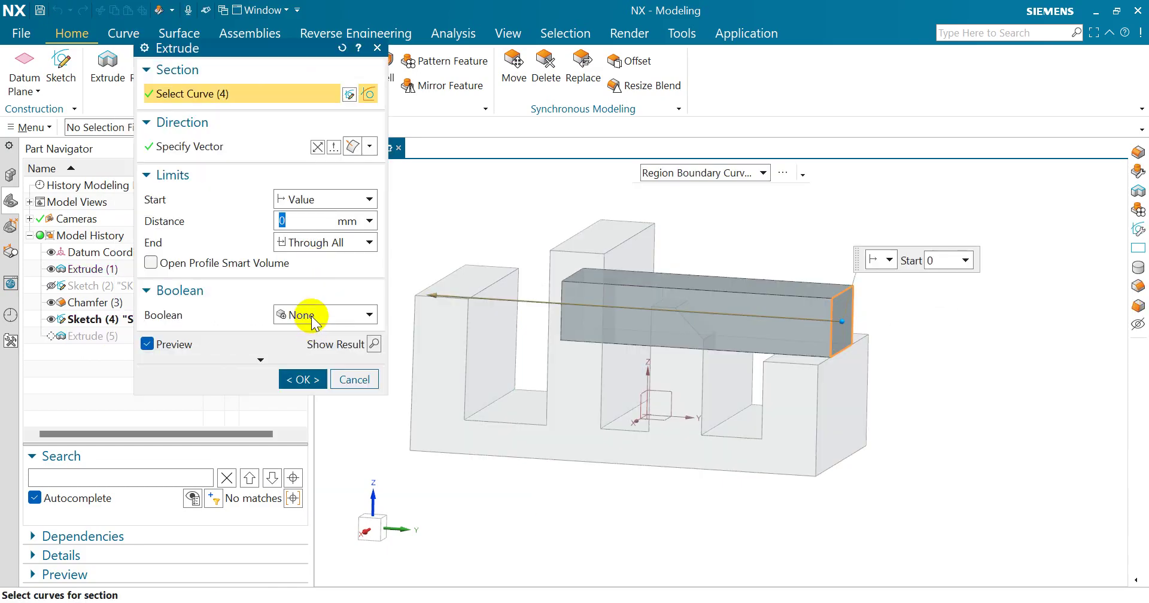
click(312, 319)
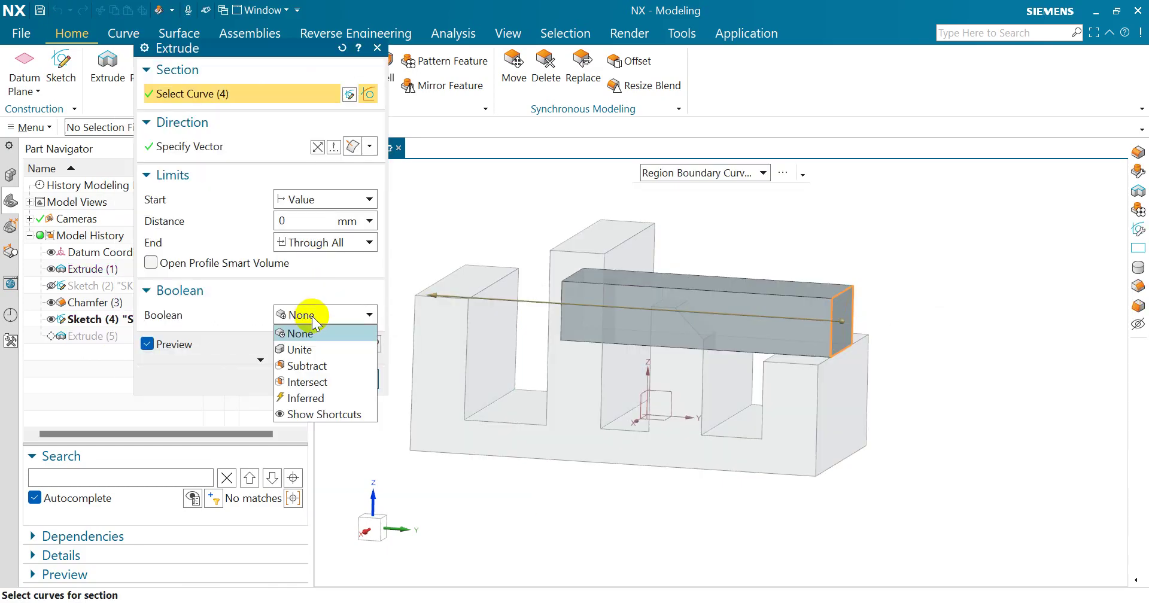
click(311, 347)
click(303, 401)
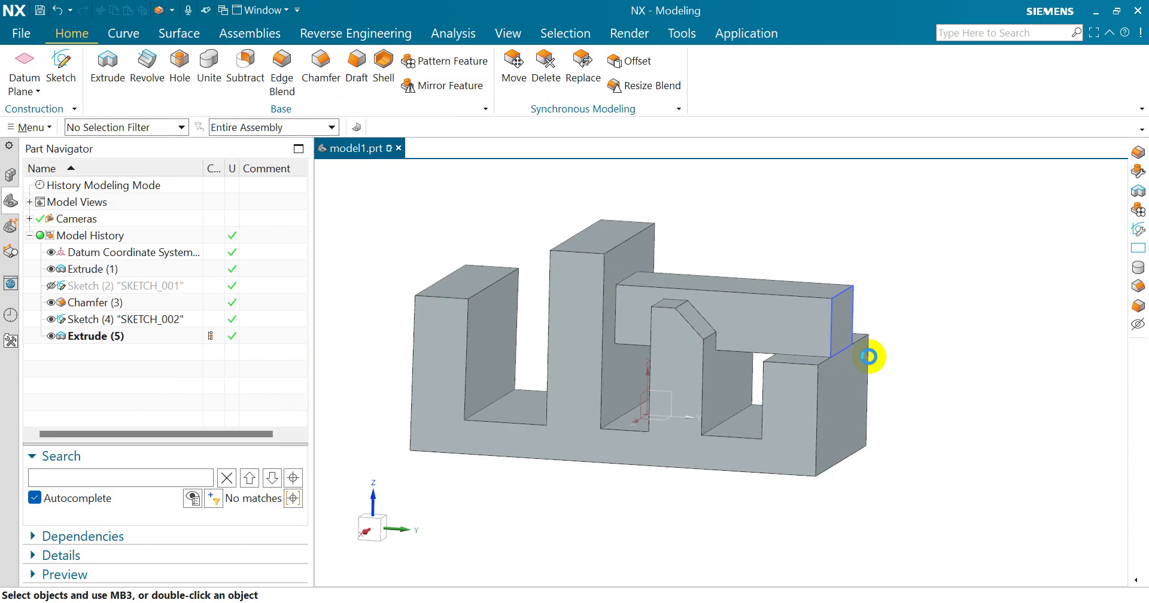
Apply a 10 mm Edge Blend to the end wall's two outer top edge segments on either side of the bar.
key(b)
scroll(862, 348, up, 4)
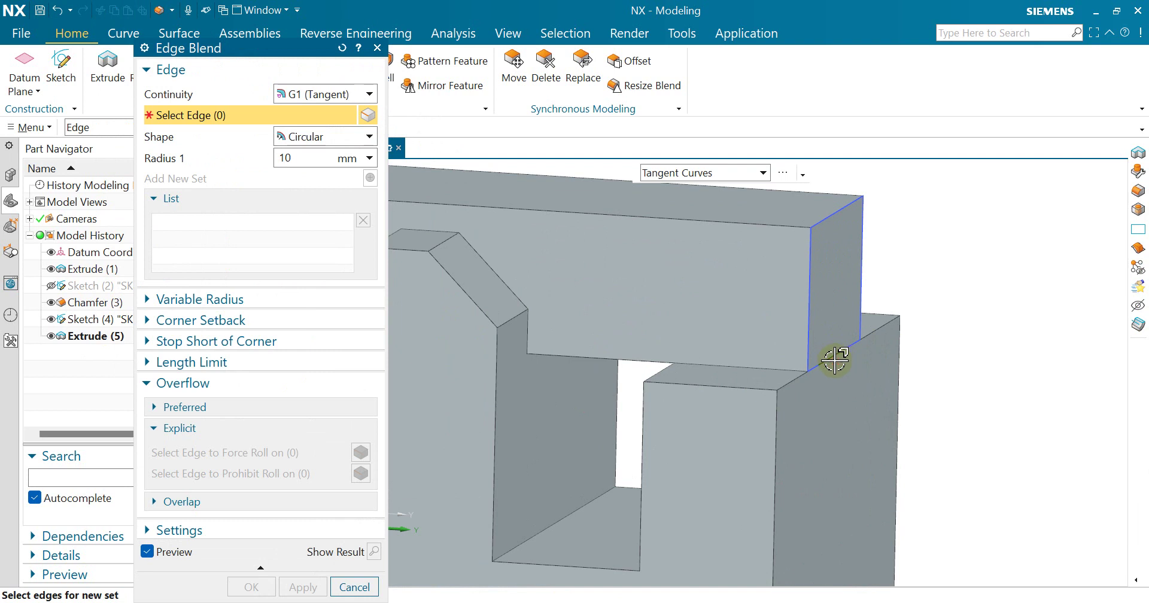
click(794, 383)
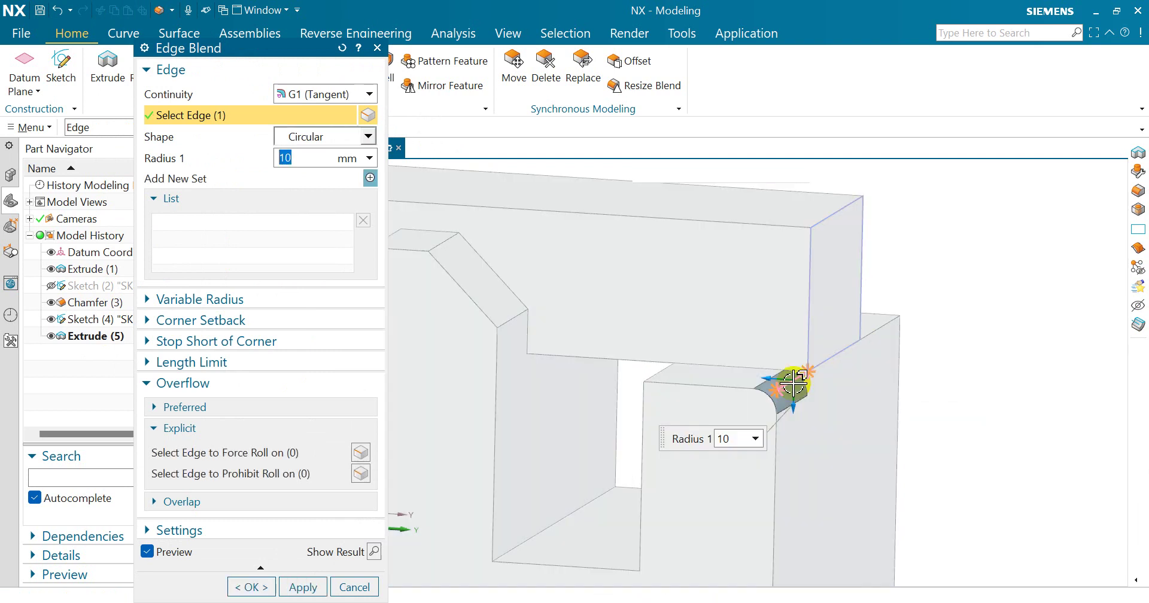
click(888, 327)
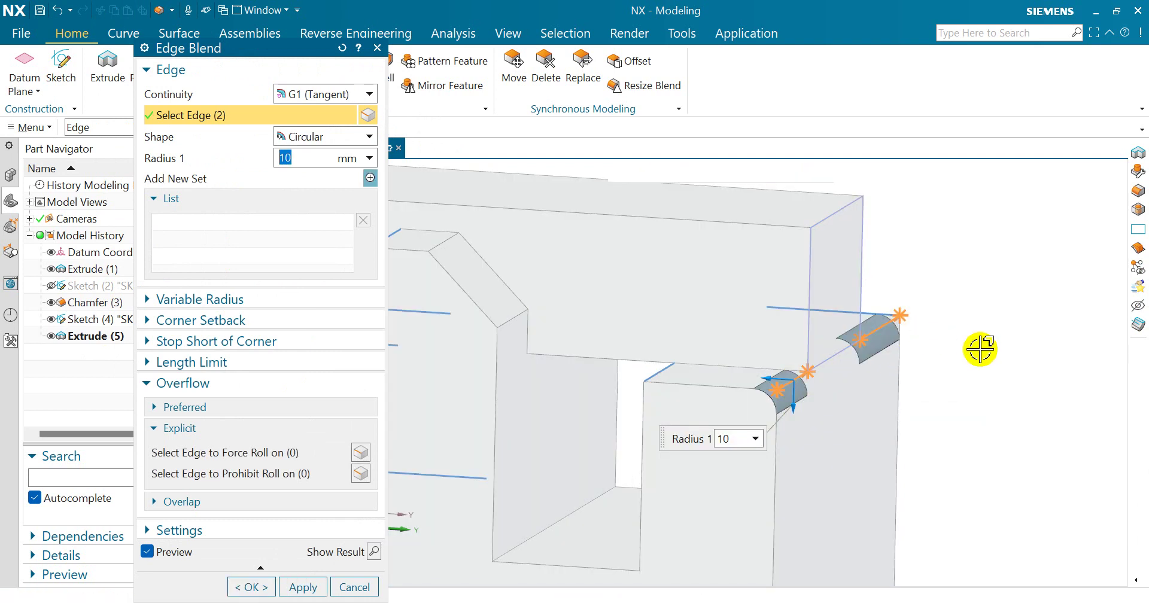
click(251, 588)
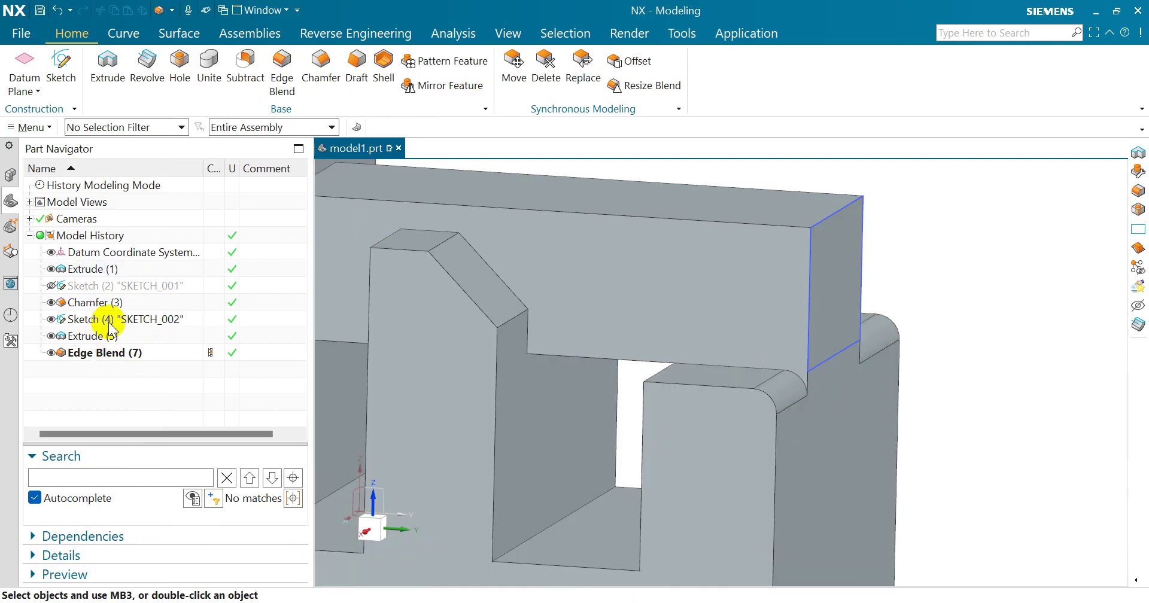
Hide the rectangular sketch SKETCH_002 to view the end of the block without its outline.
right_click(109, 322)
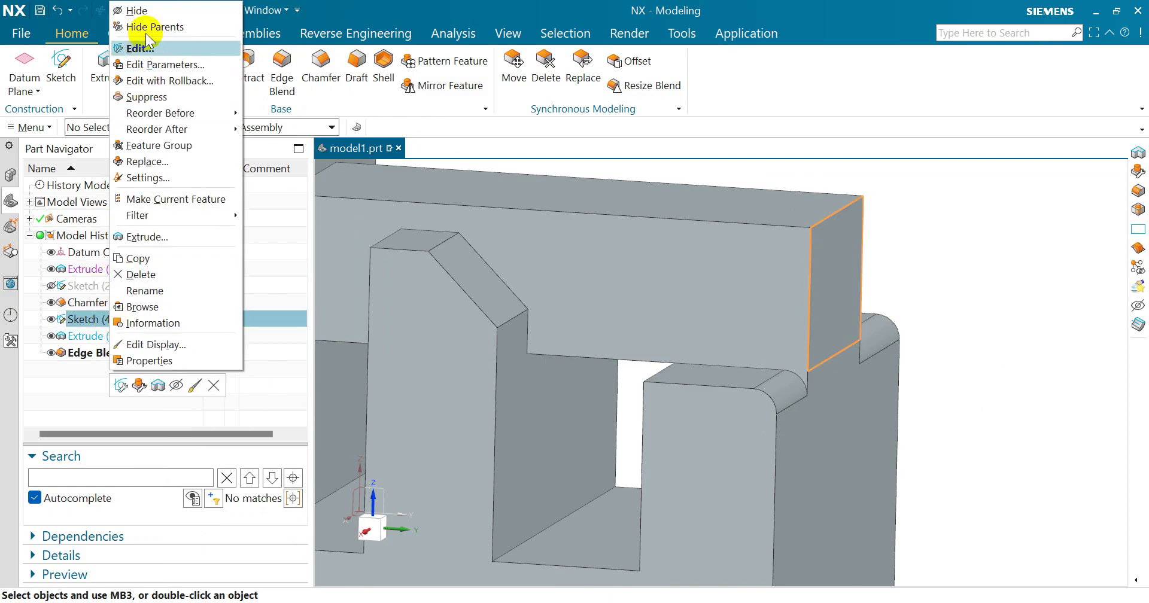
click(140, 11)
middle_drag(744, 239, 715, 282)
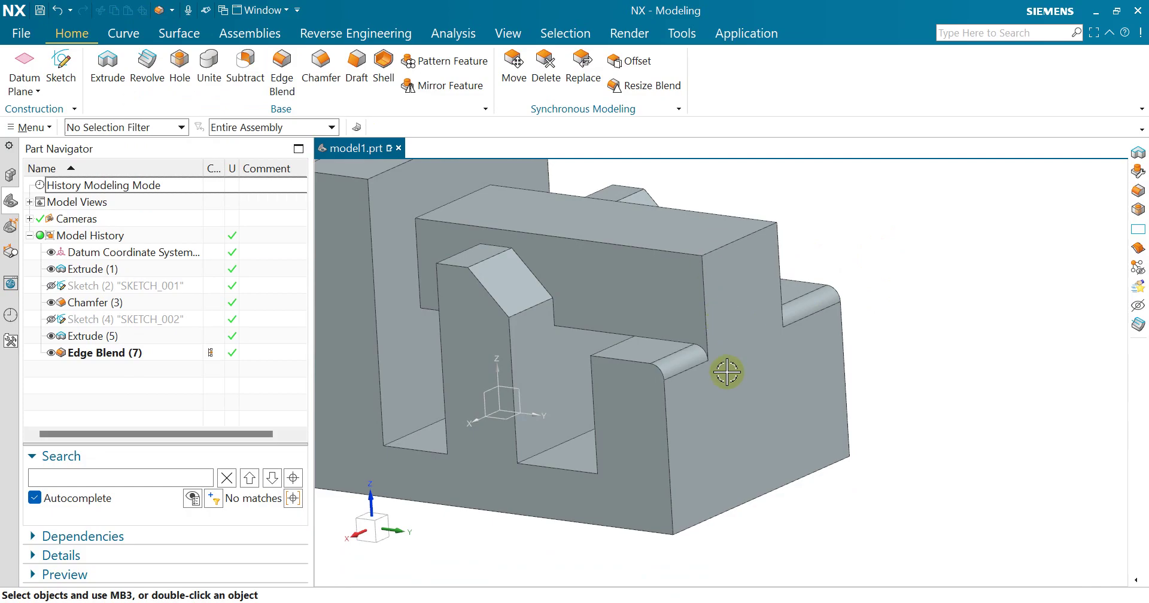
Delete the edge blend from the end wall's top edges.
click(97, 353)
right_click(97, 353)
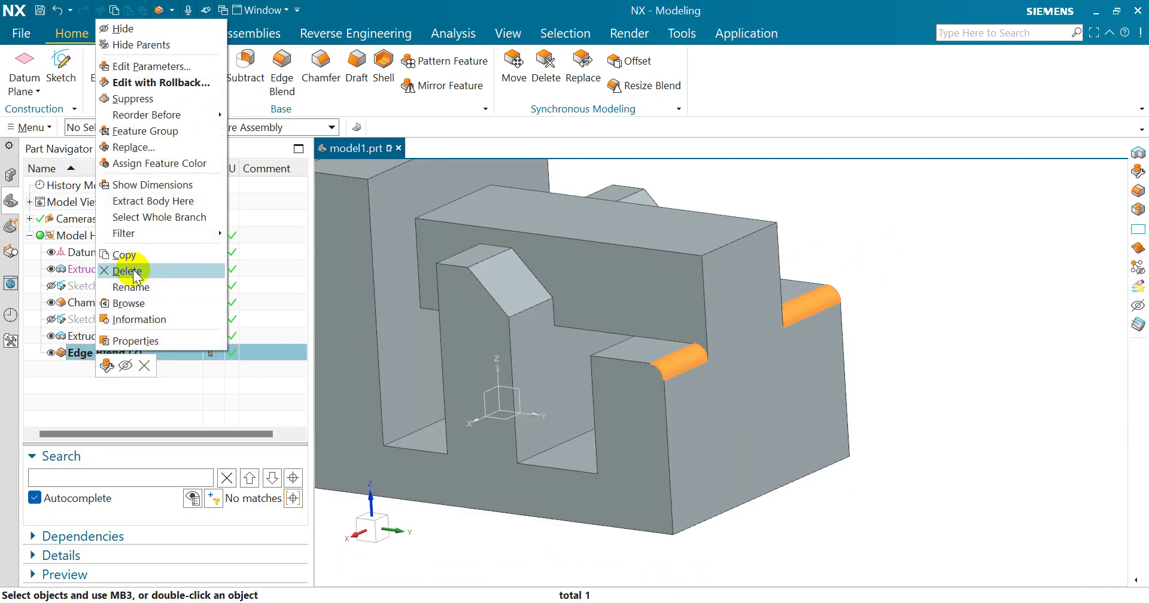
click(133, 268)
Edit Extrude (5) with rollback, switch its Boolean from Unite to None and inspect the bar and block.
click(116, 337)
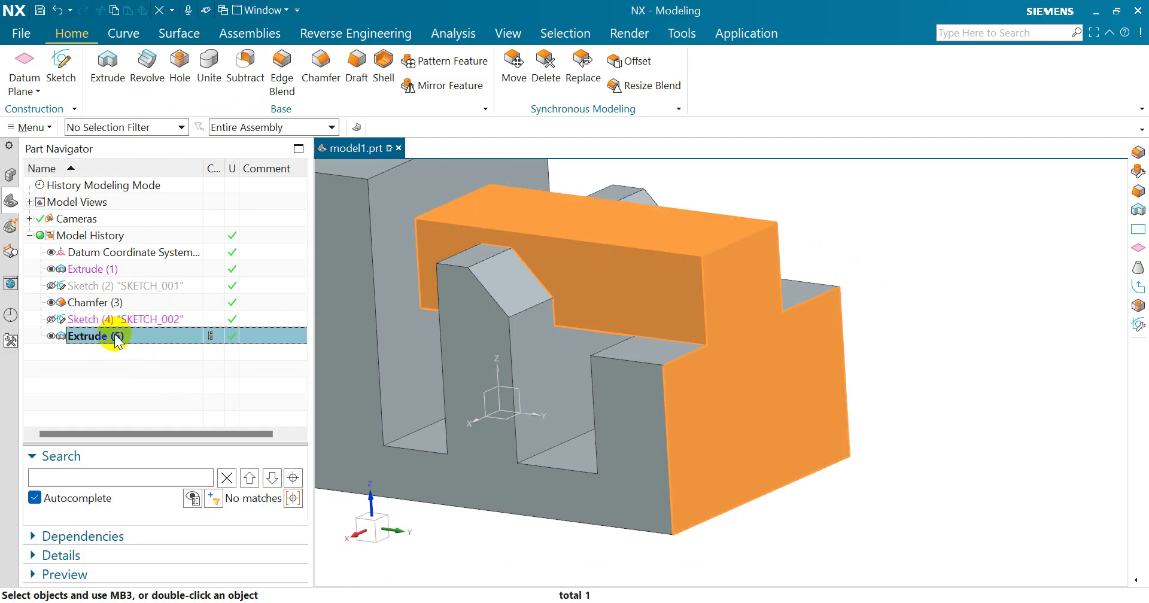
right_click(113, 337)
click(203, 82)
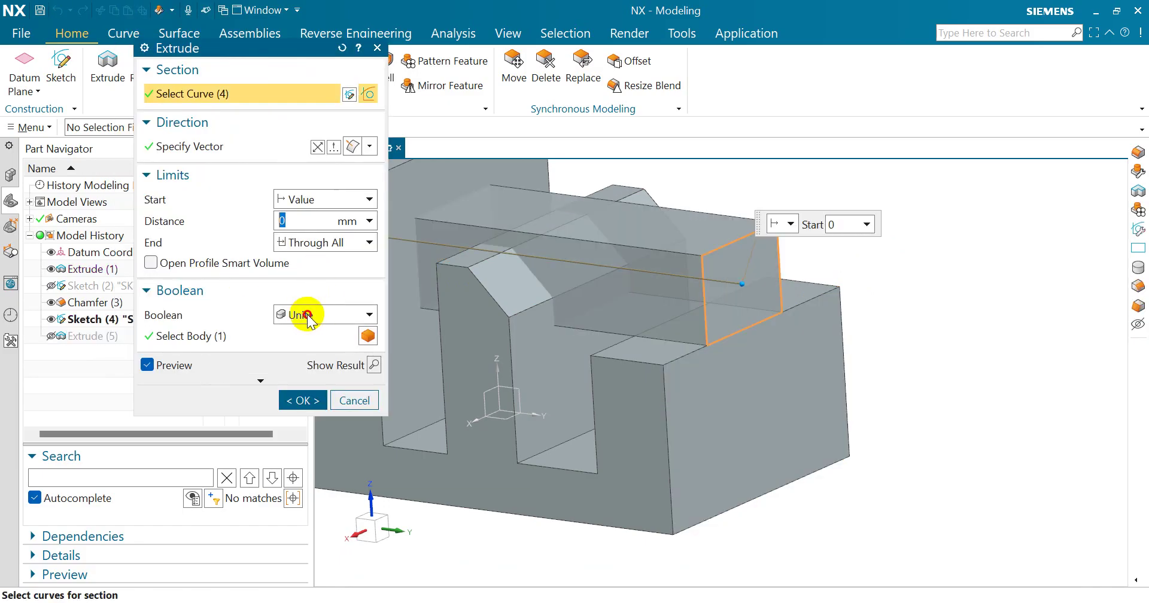
click(305, 315)
click(296, 329)
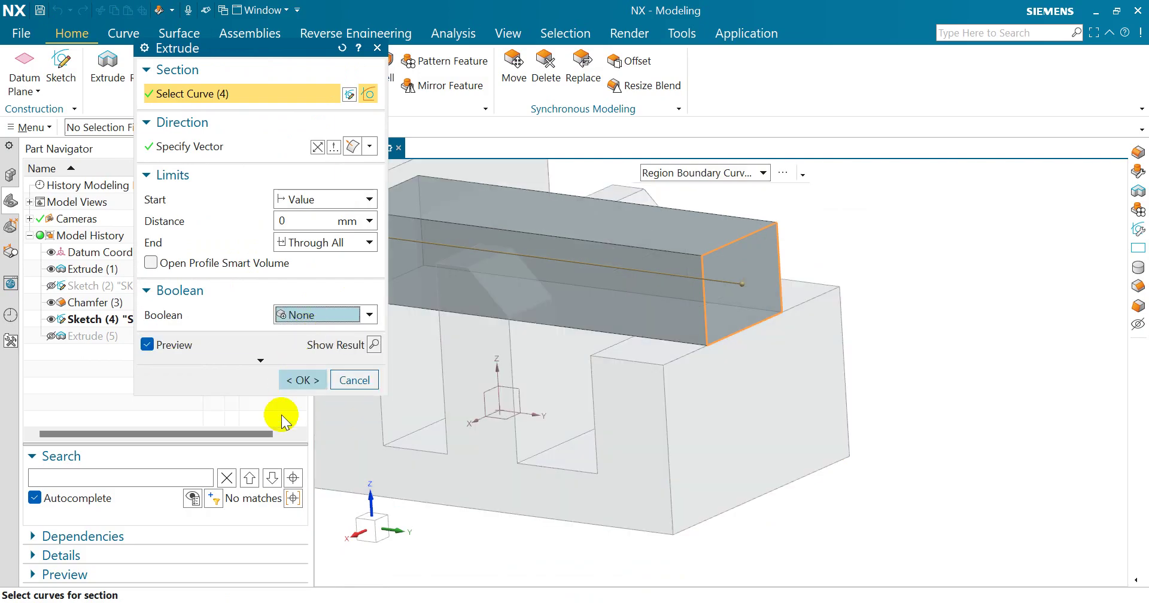
click(302, 379)
click(742, 271)
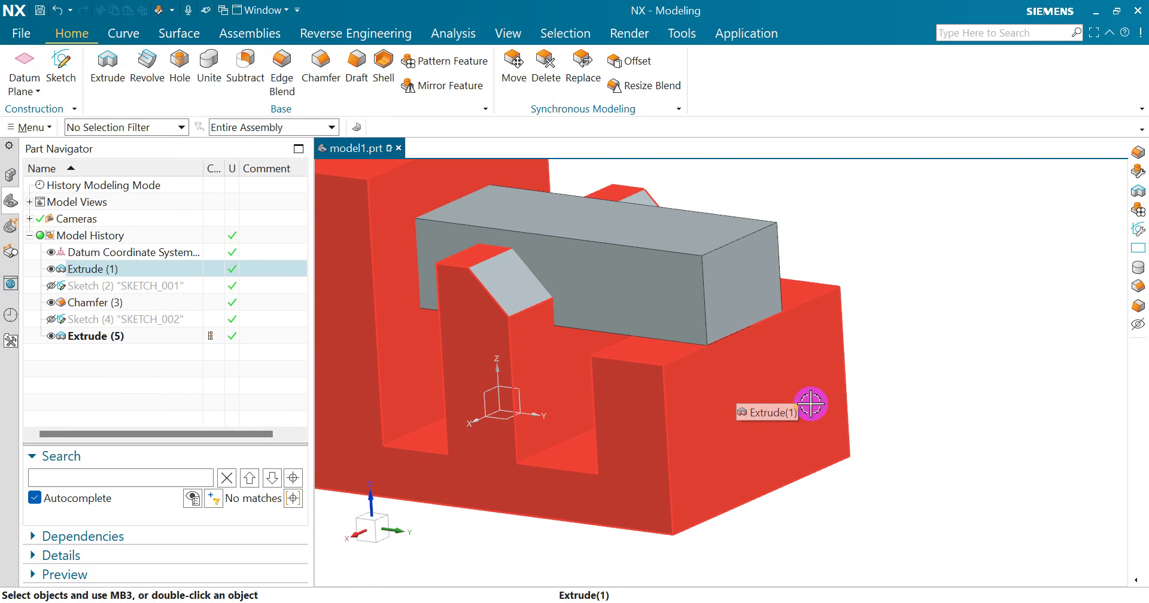
scroll(808, 395, down, 3)
mouse_move(800, 244)
middle_down()
mouse_move(805, 274)
mouse_move(782, 295)
mouse_move(790, 246)
middle_up()
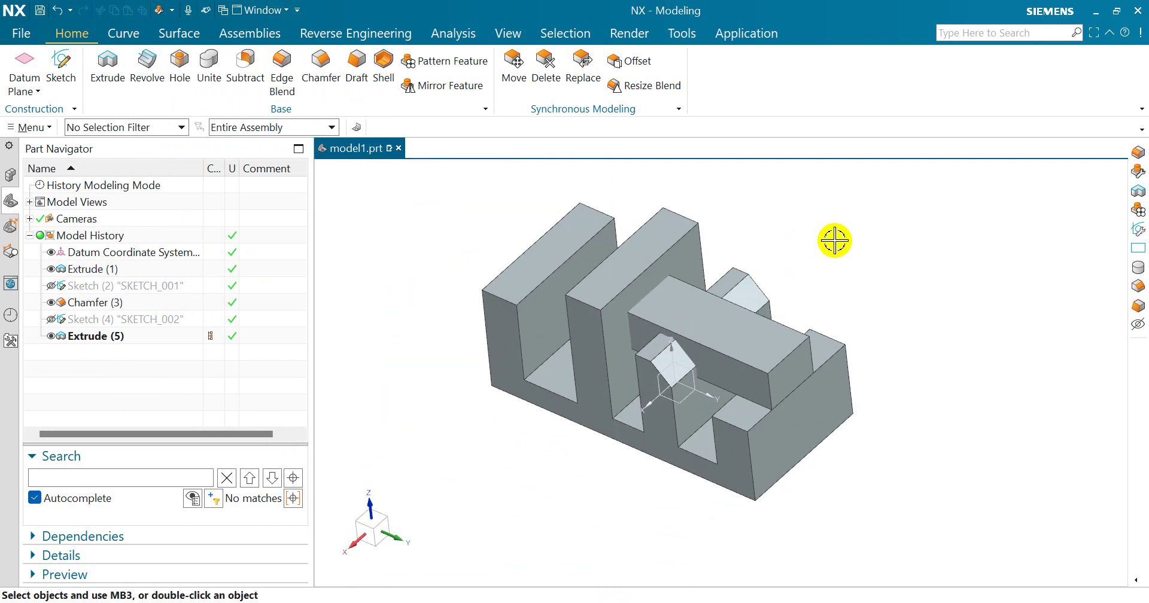